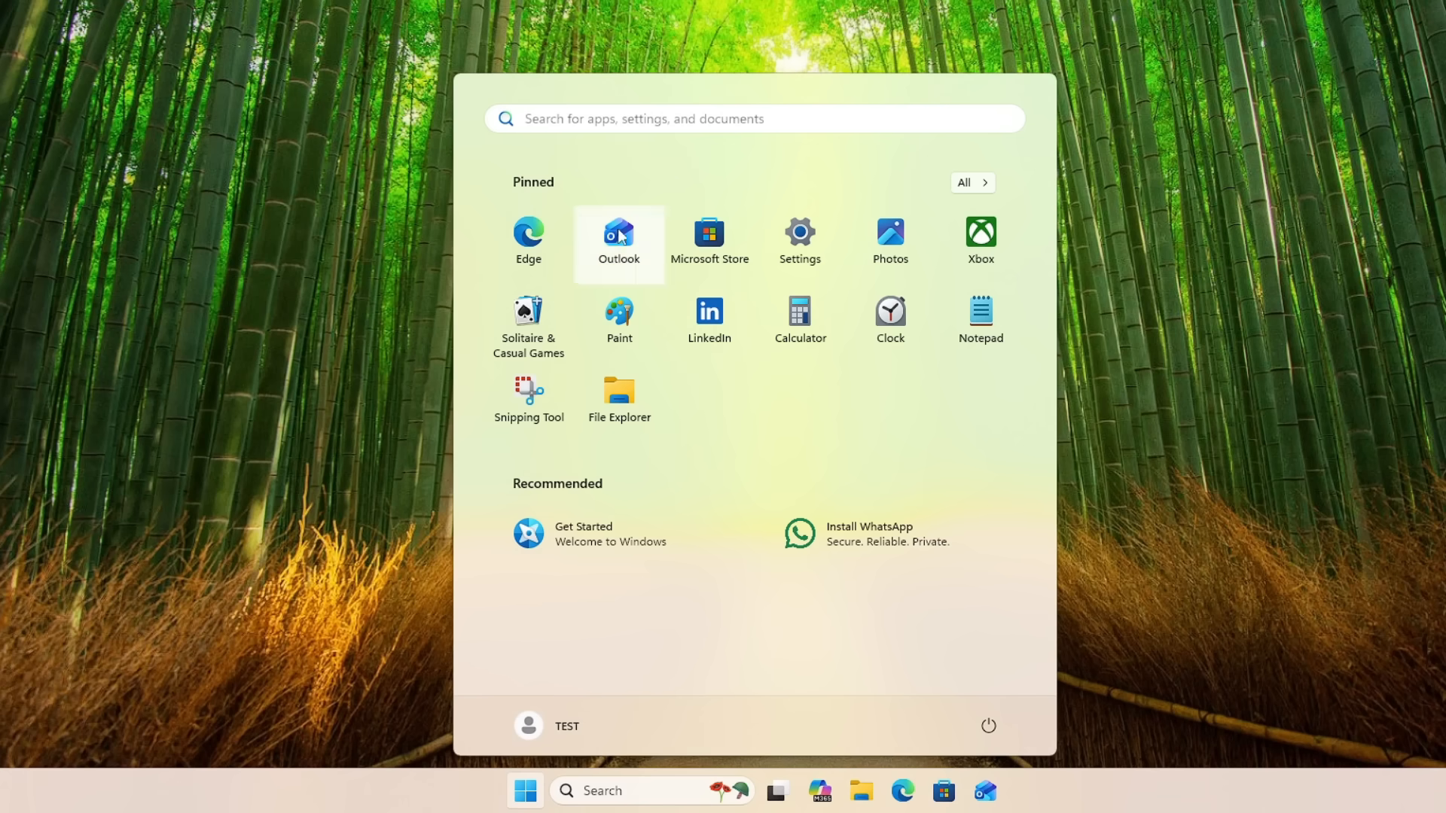
# Step: Look through the full list of installed Windows apps from Accessibility to Xbox and close it
pyautogui.click(967, 183)
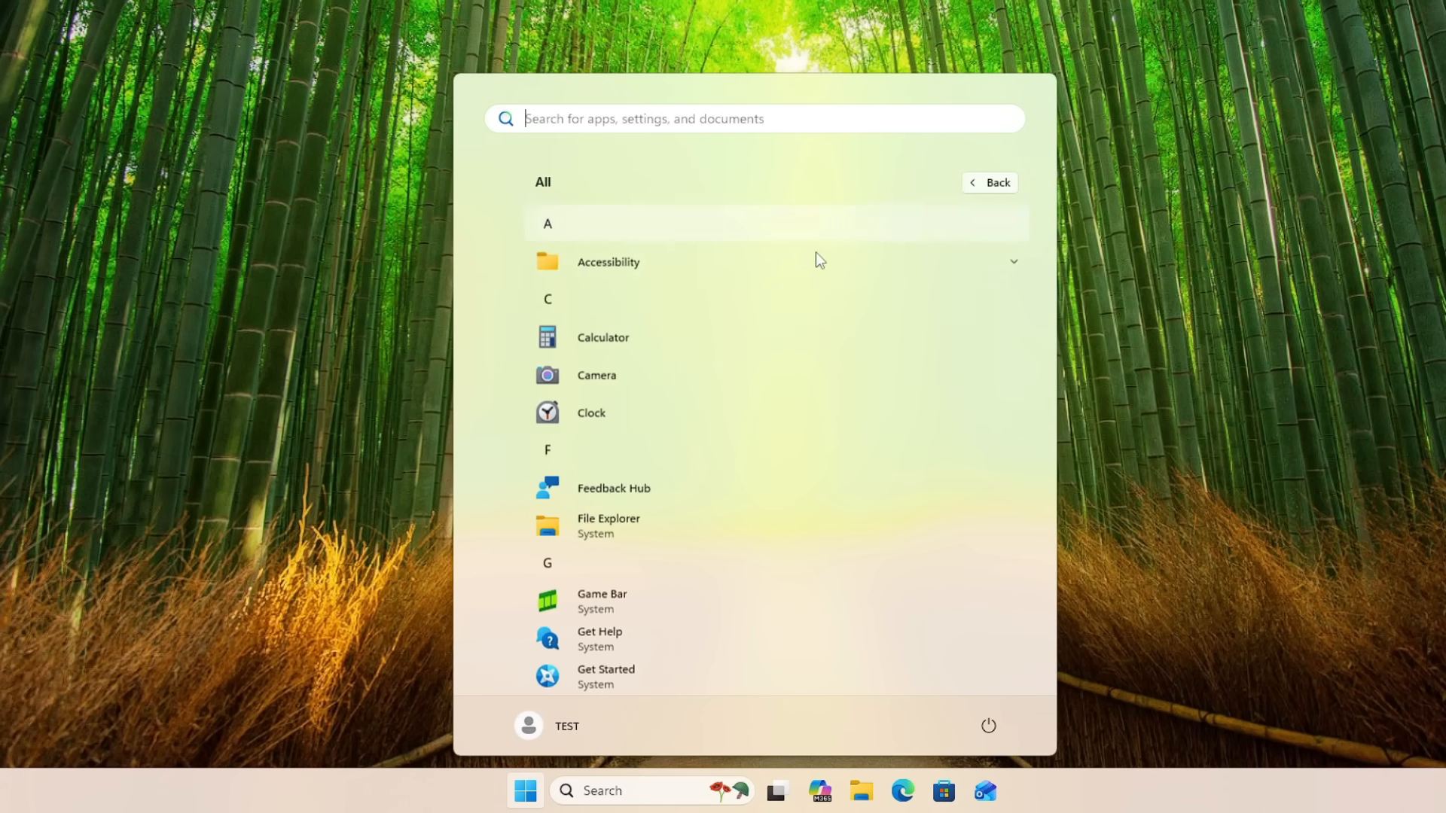
pyautogui.scroll(-3, 618, 347)
pyautogui.scroll(2, 622, 354)
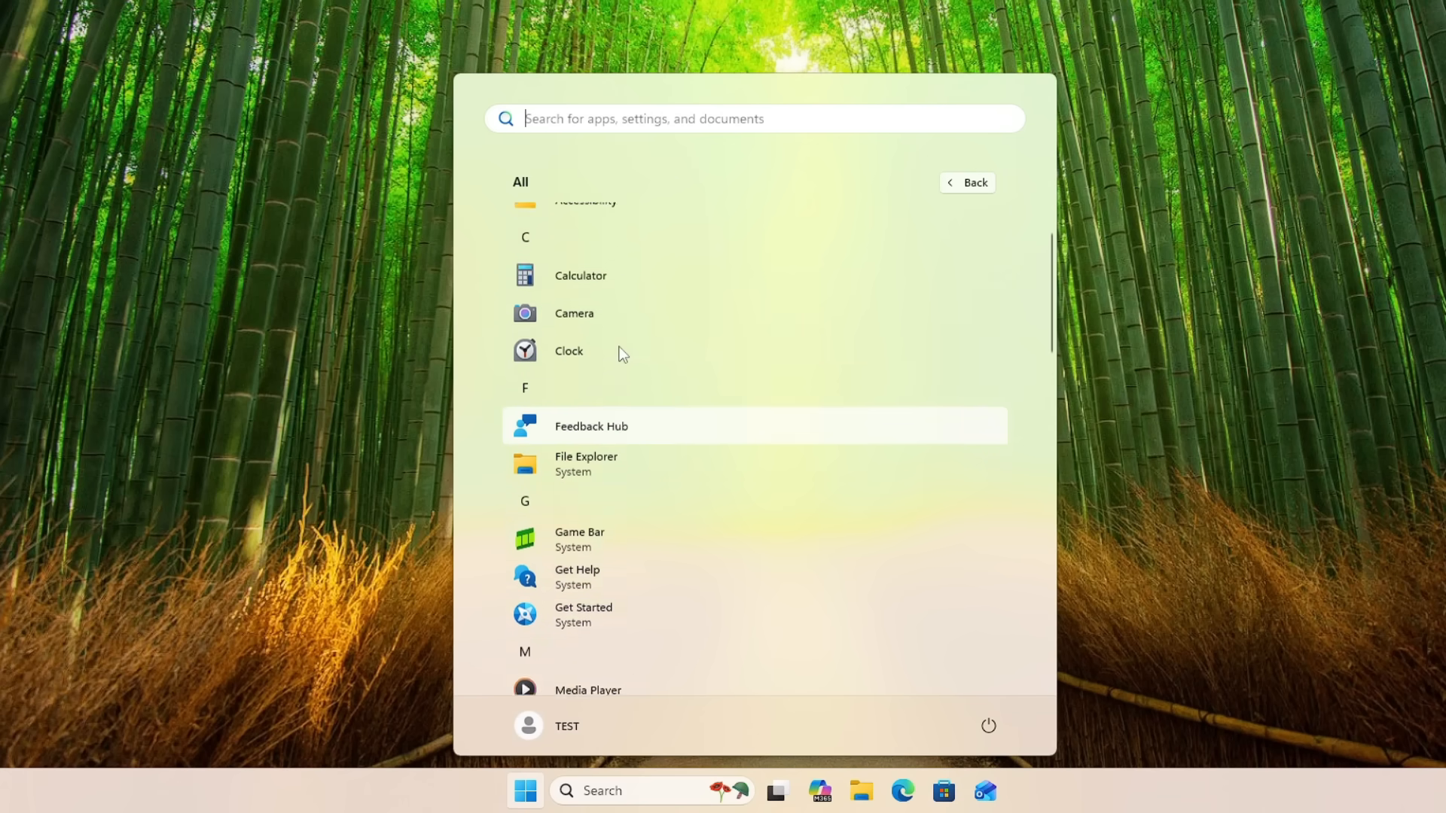
pyautogui.scroll(-1, 622, 361)
pyautogui.scroll(-3, 627, 395)
pyautogui.scroll(-1, 630, 335)
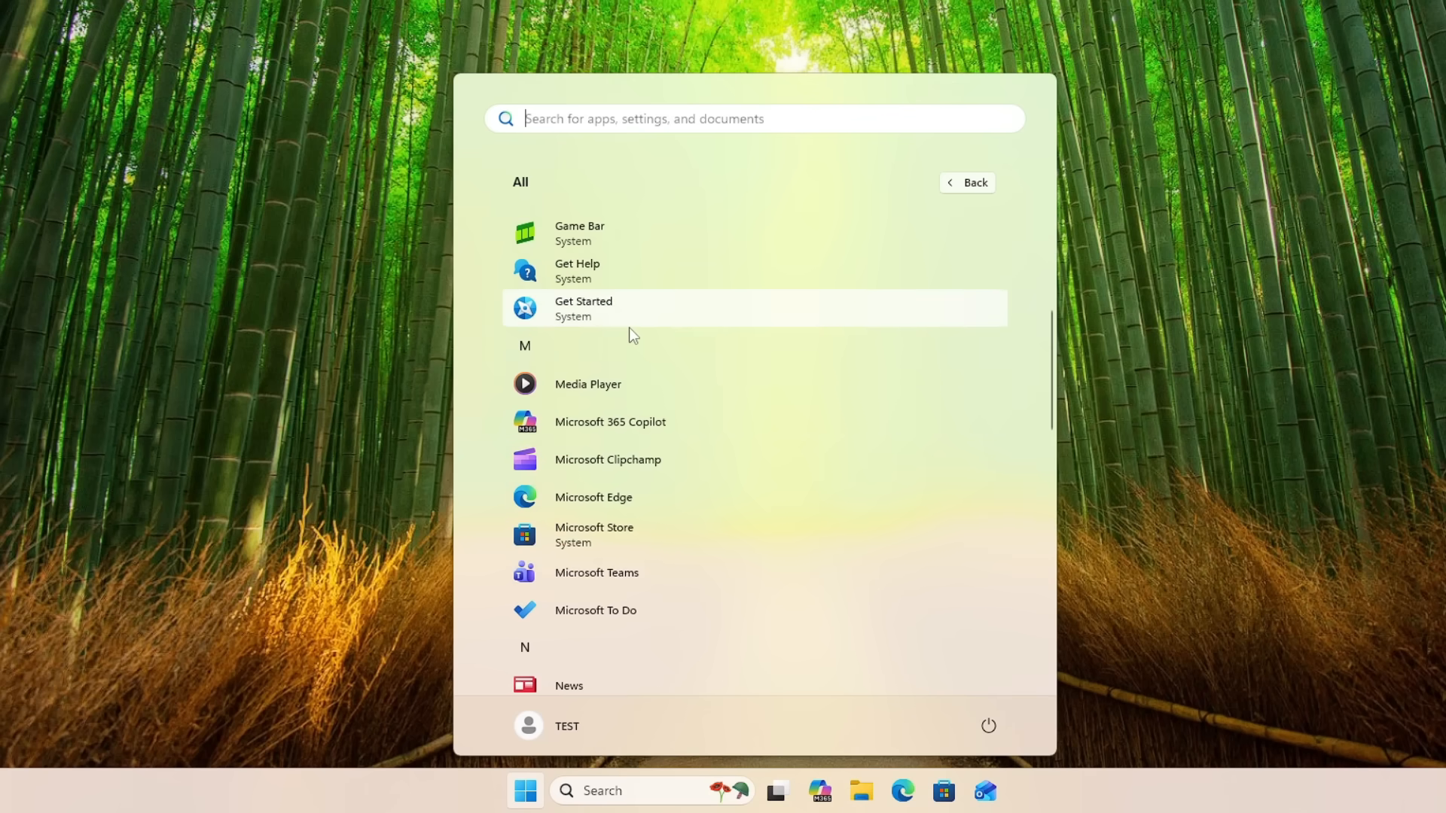
pyautogui.scroll(-1, 633, 339)
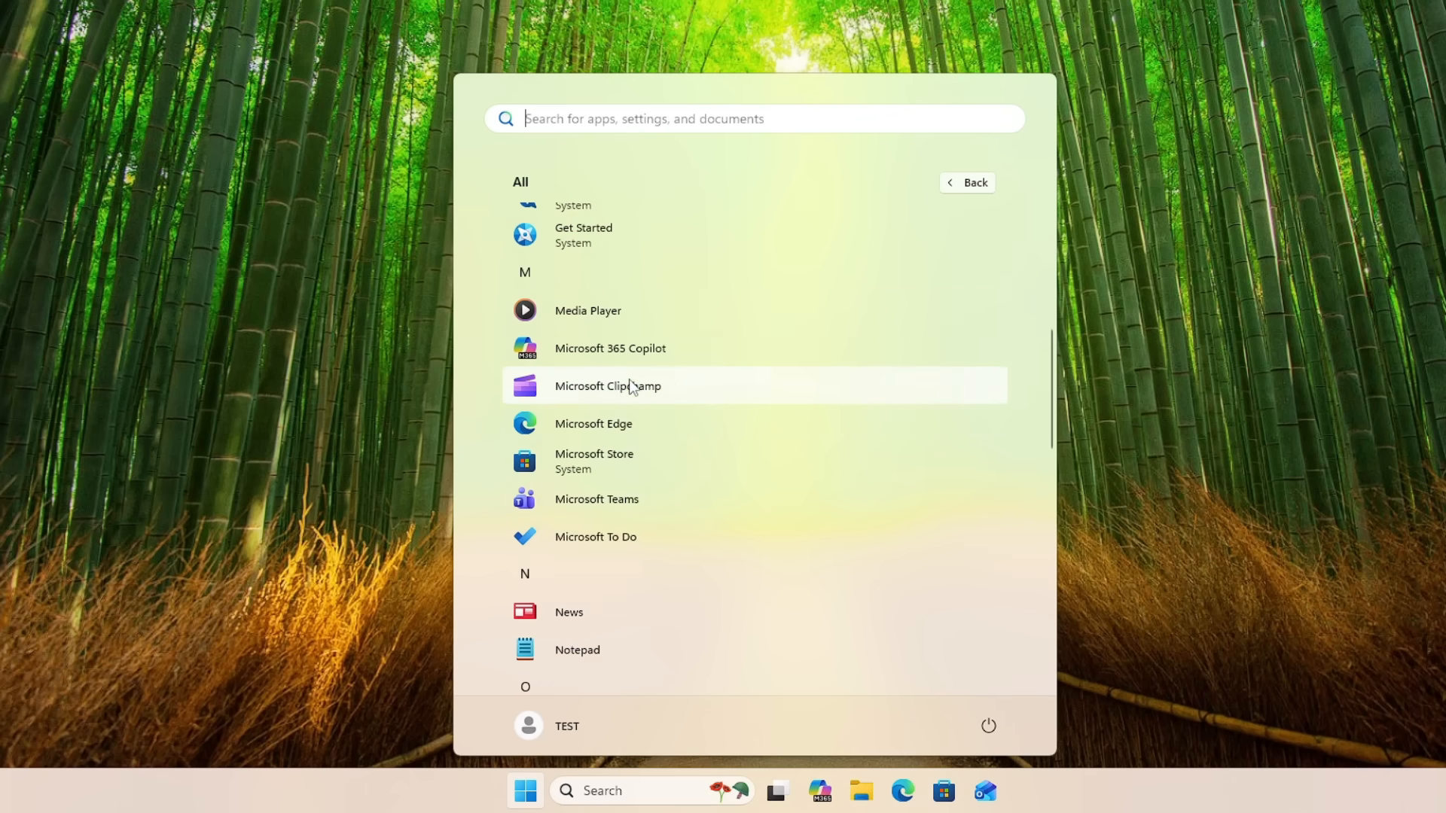
pyautogui.scroll(-1, 628, 380)
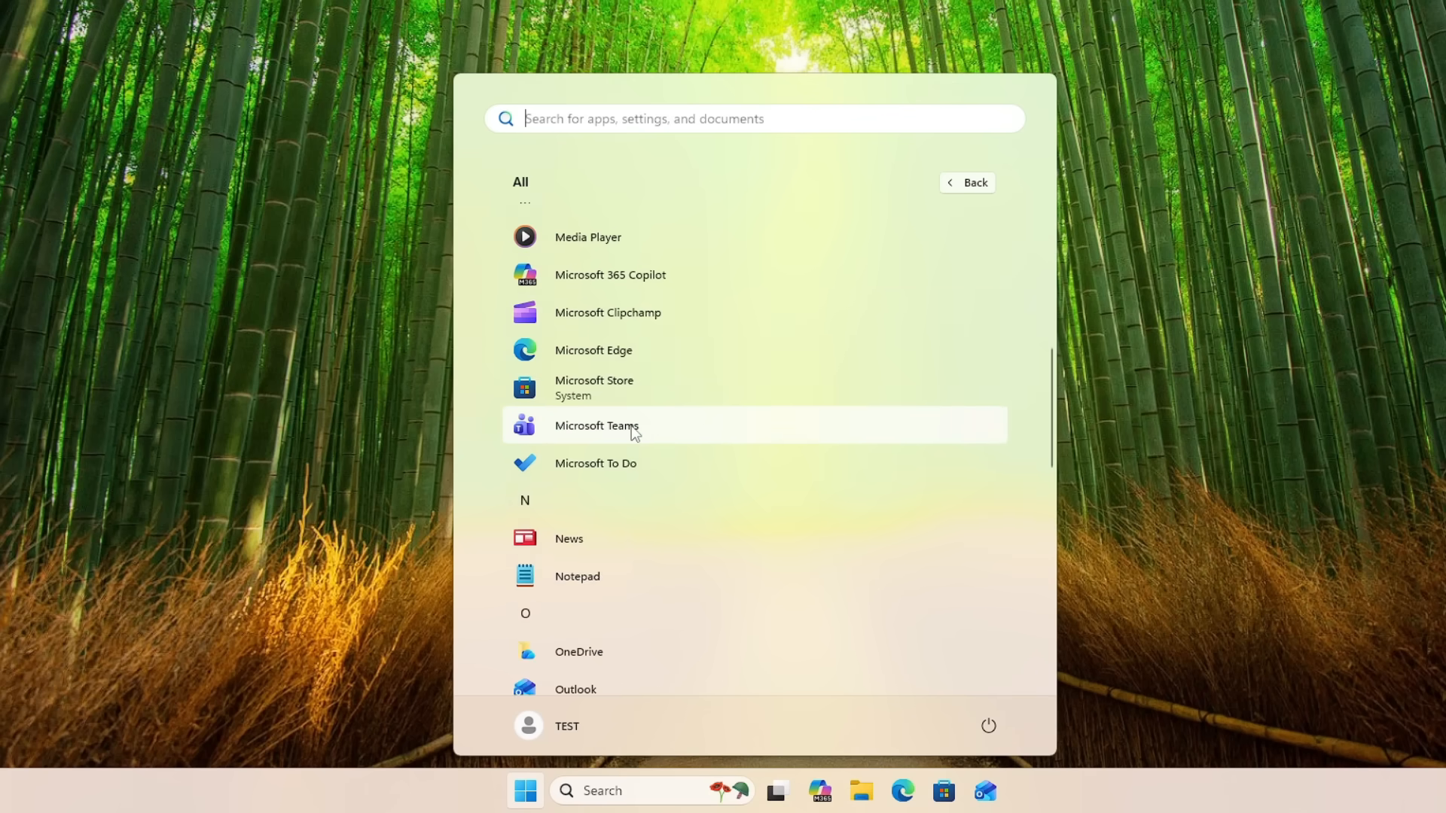
pyautogui.scroll(-1, 631, 446)
pyautogui.scroll(-2, 617, 472)
pyautogui.scroll(-6, 629, 433)
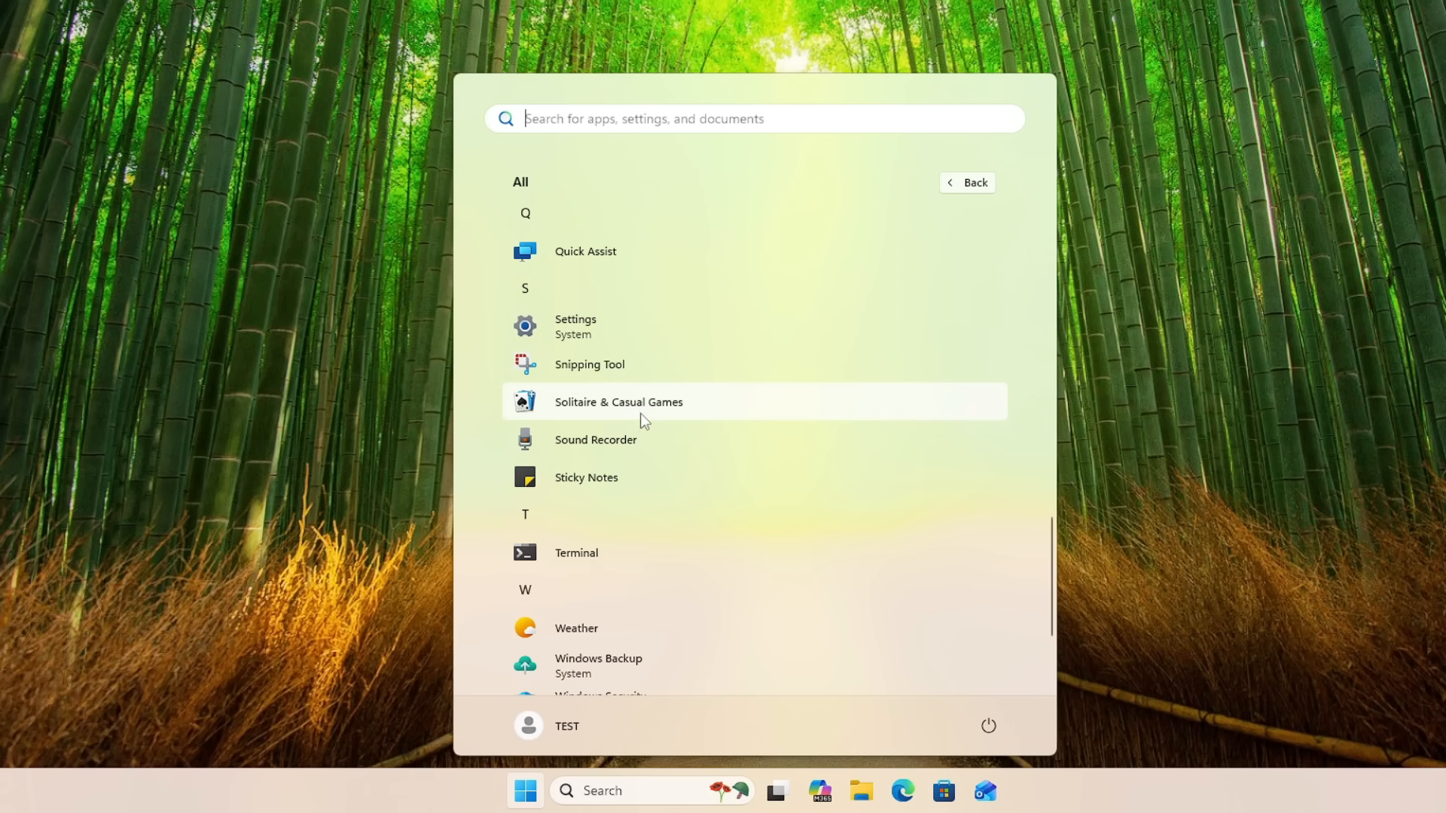
pyautogui.scroll(-1, 651, 412)
pyautogui.scroll(-1, 663, 414)
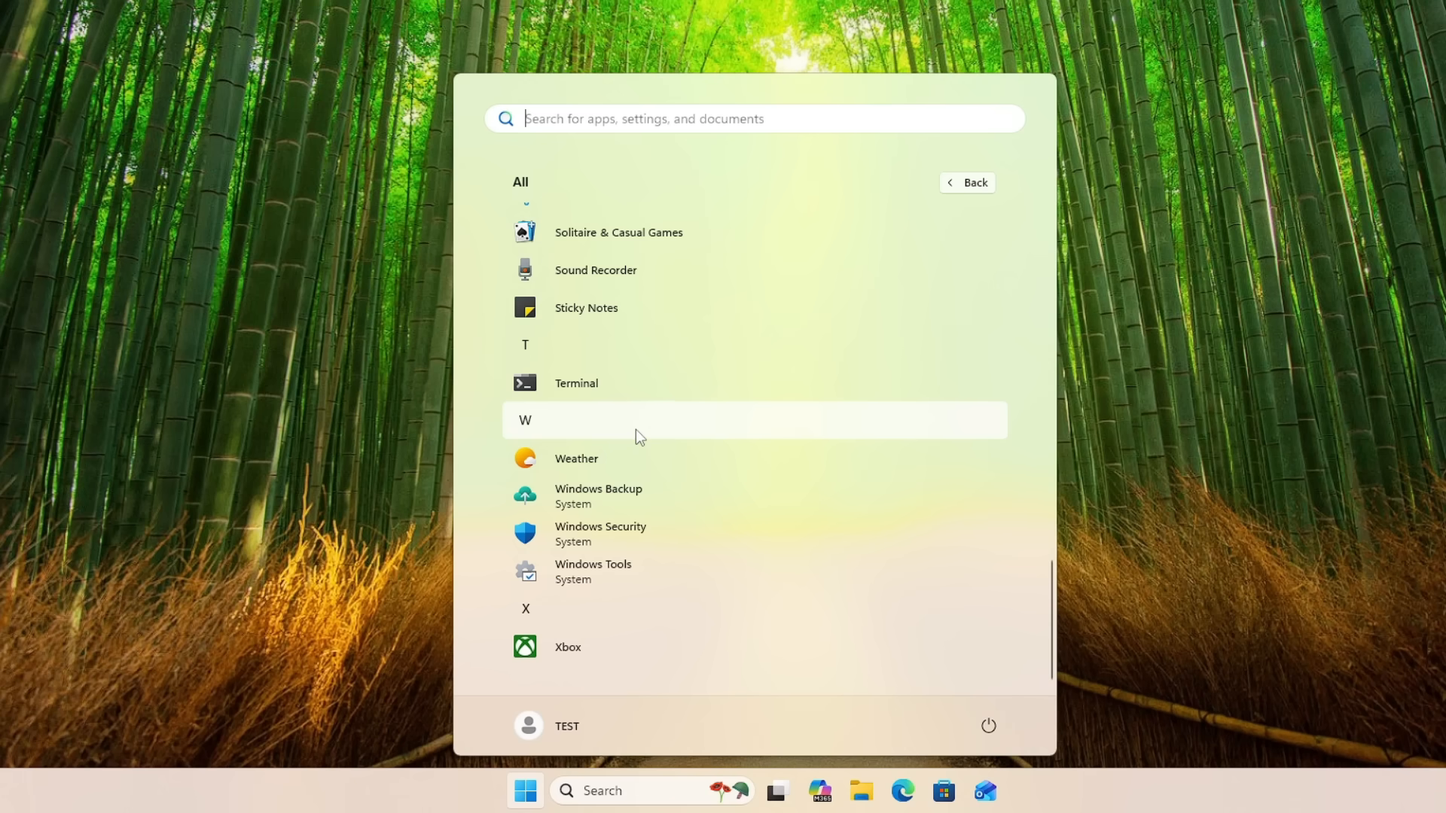
pyautogui.click(333, 387)
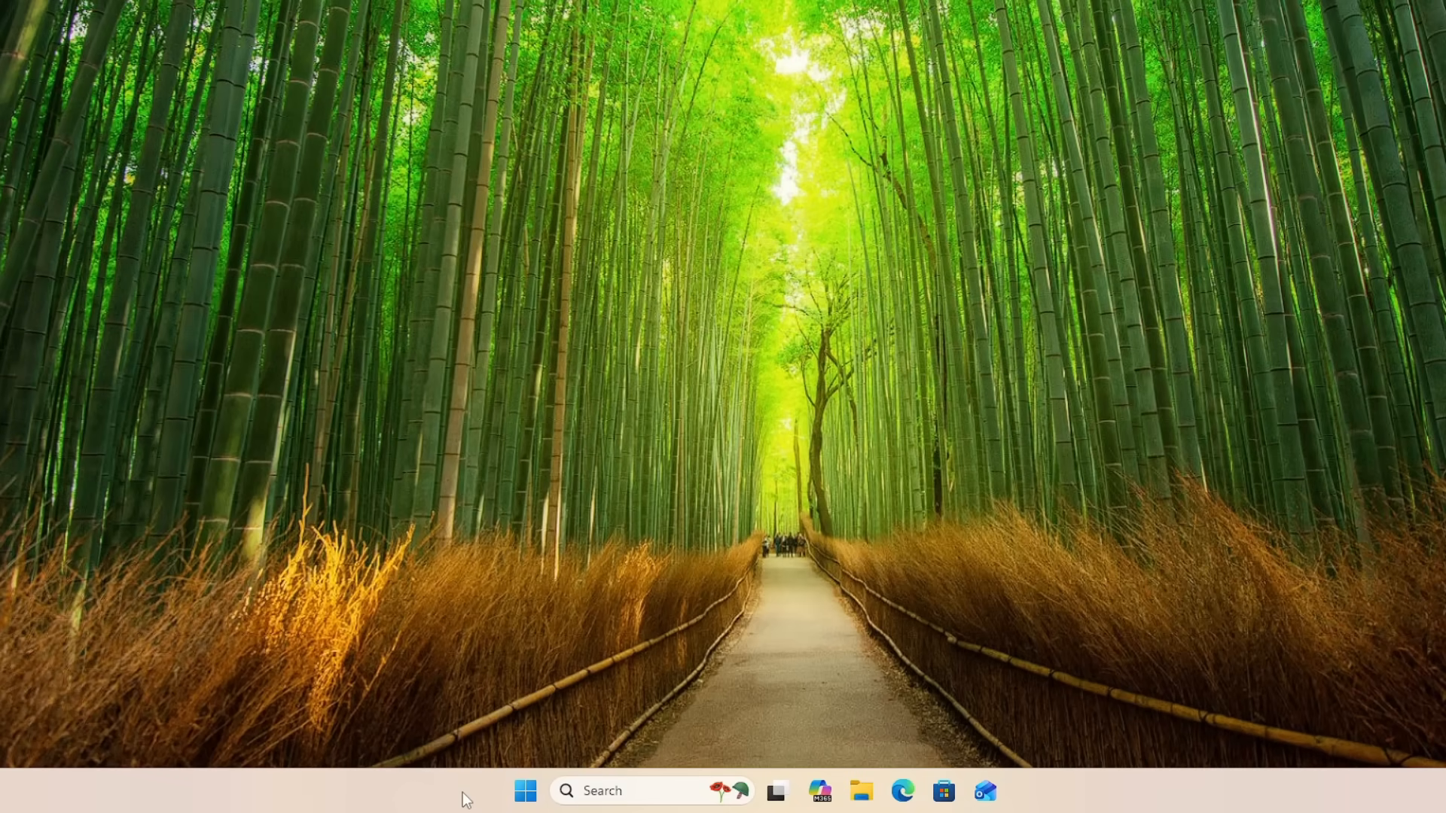
# Step: Check the CPU performance figures and running process count in Task Manager and close it
pyautogui.rightClick(463, 792)
pyautogui.click(531, 716)
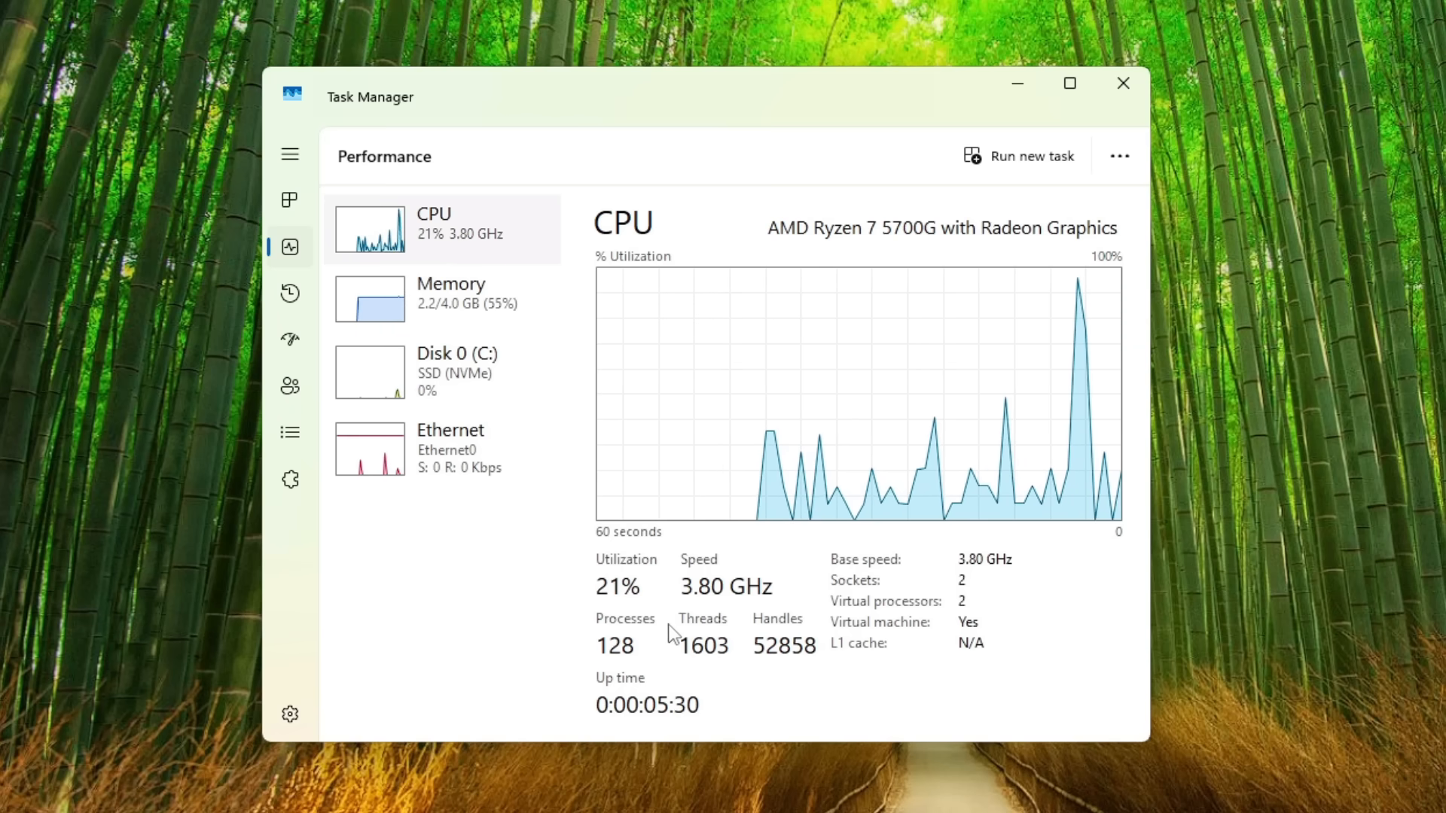
pyautogui.click(1122, 83)
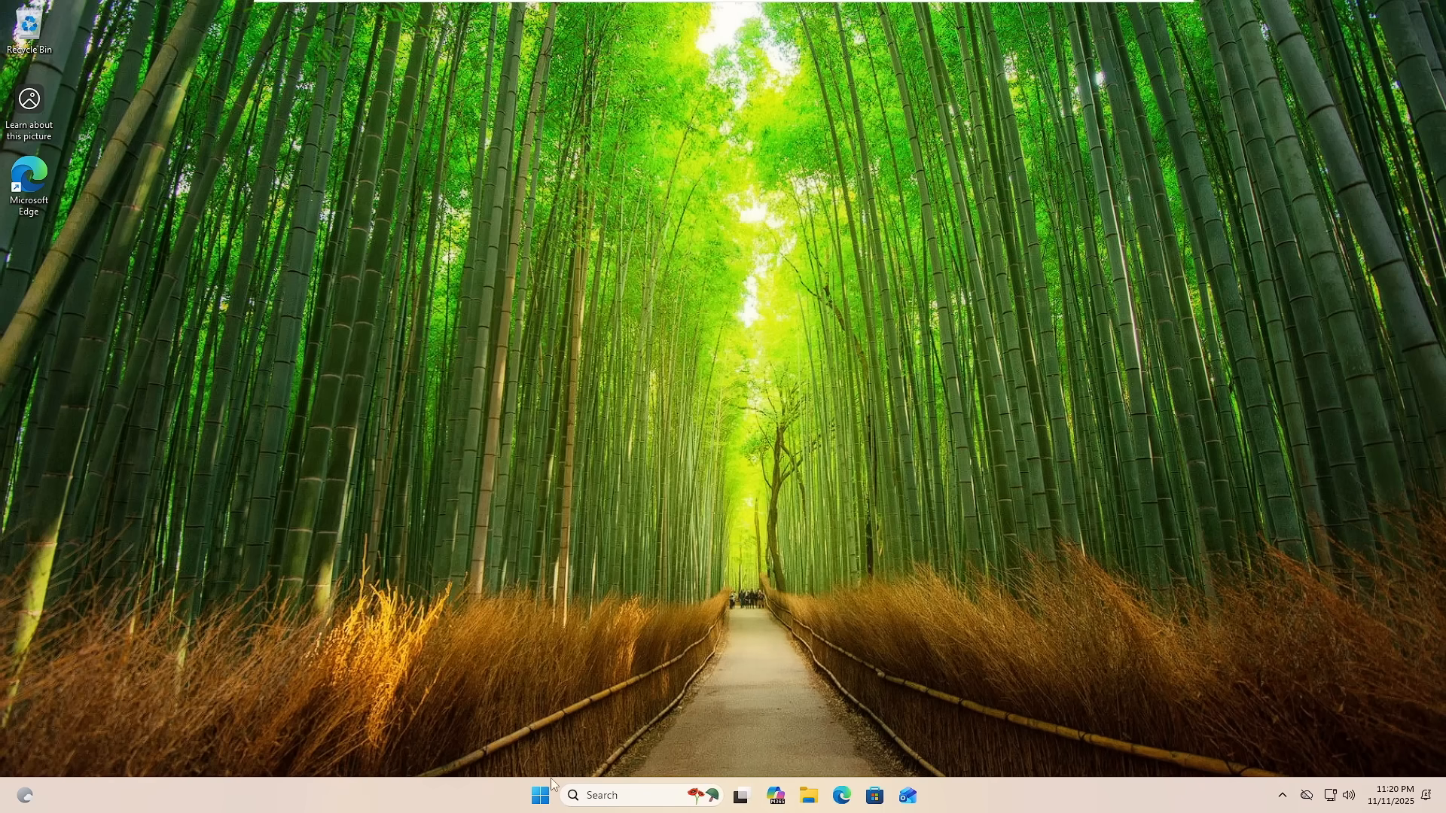
# Step: Examine the Diagnostics & feedback options under Privacy & security in Windows Settings, including the optional diagnostic data setting
pyautogui.rightClick(540, 795)
pyautogui.click(523, 634)
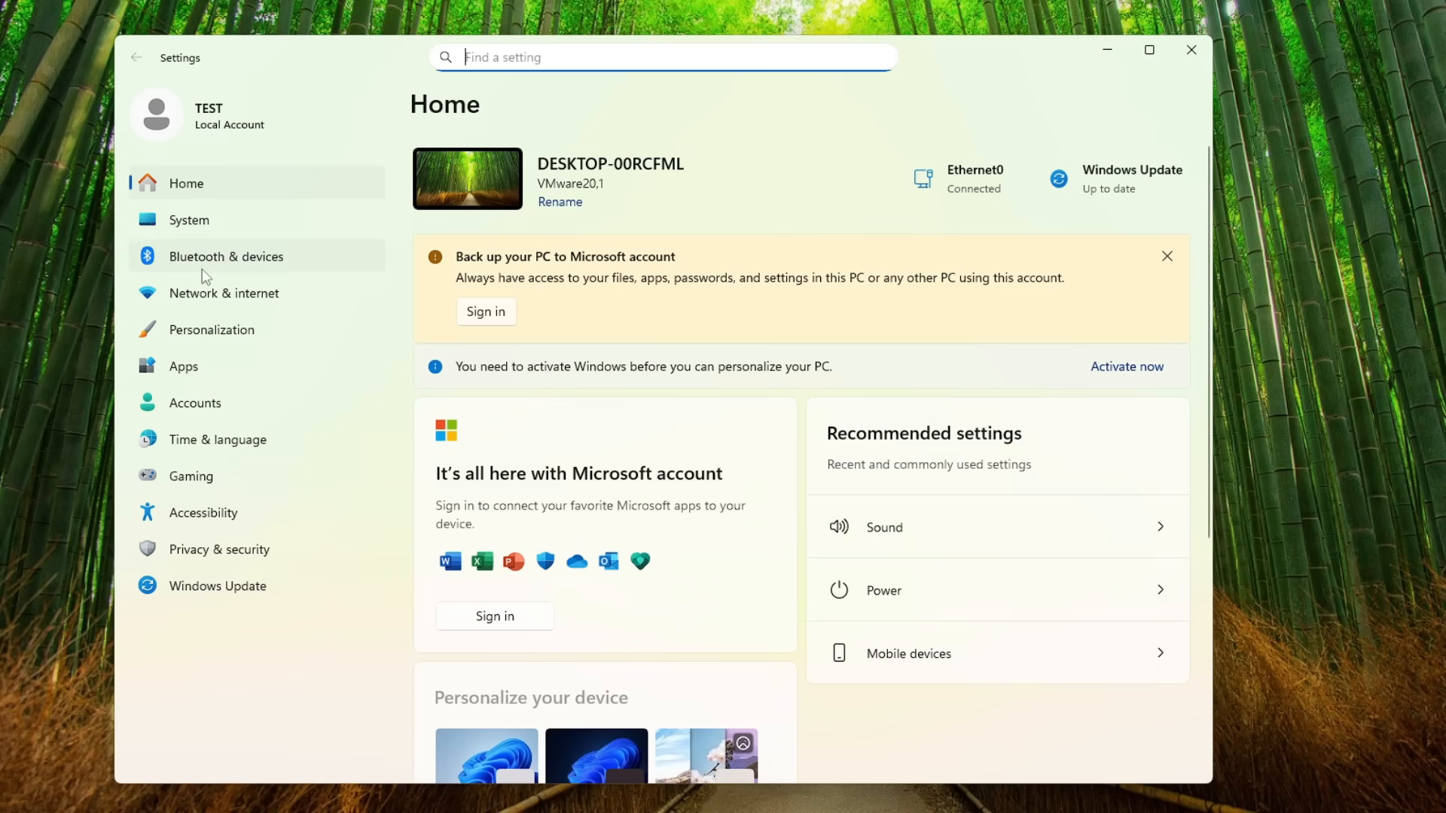
pyautogui.click(264, 554)
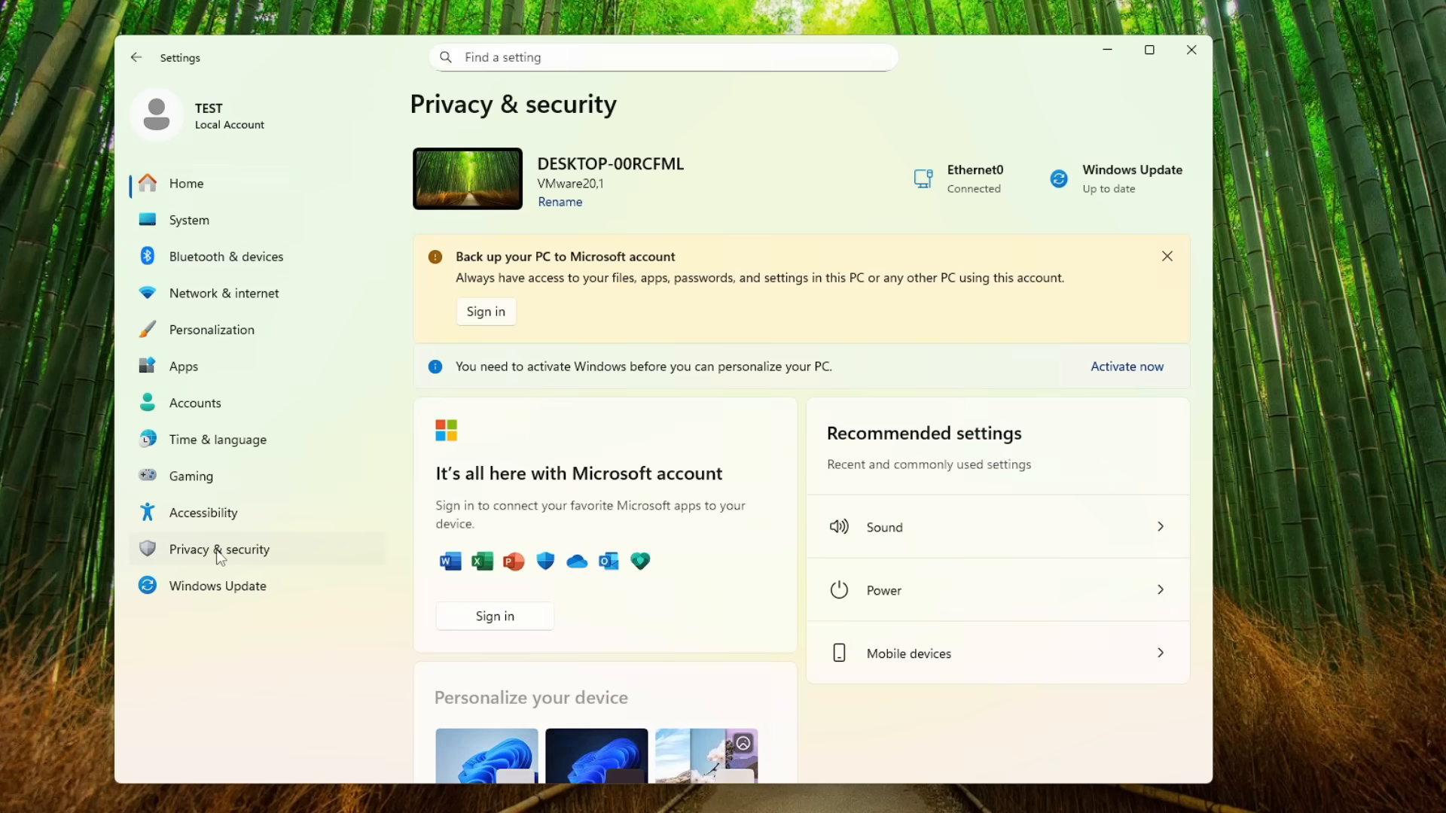
pyautogui.scroll(-1, 608, 512)
pyautogui.click(617, 473)
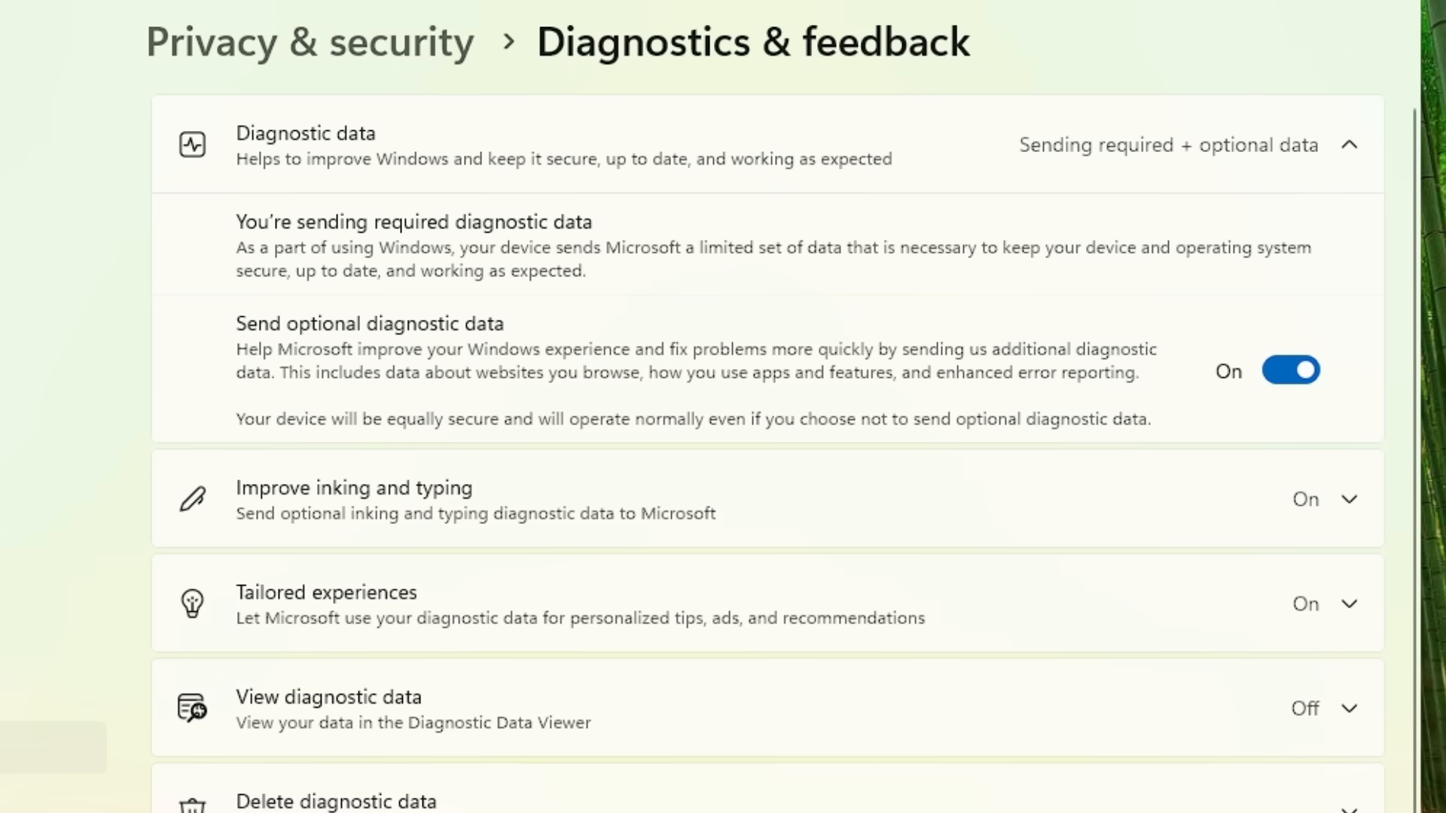
pyautogui.click(1068, 111)
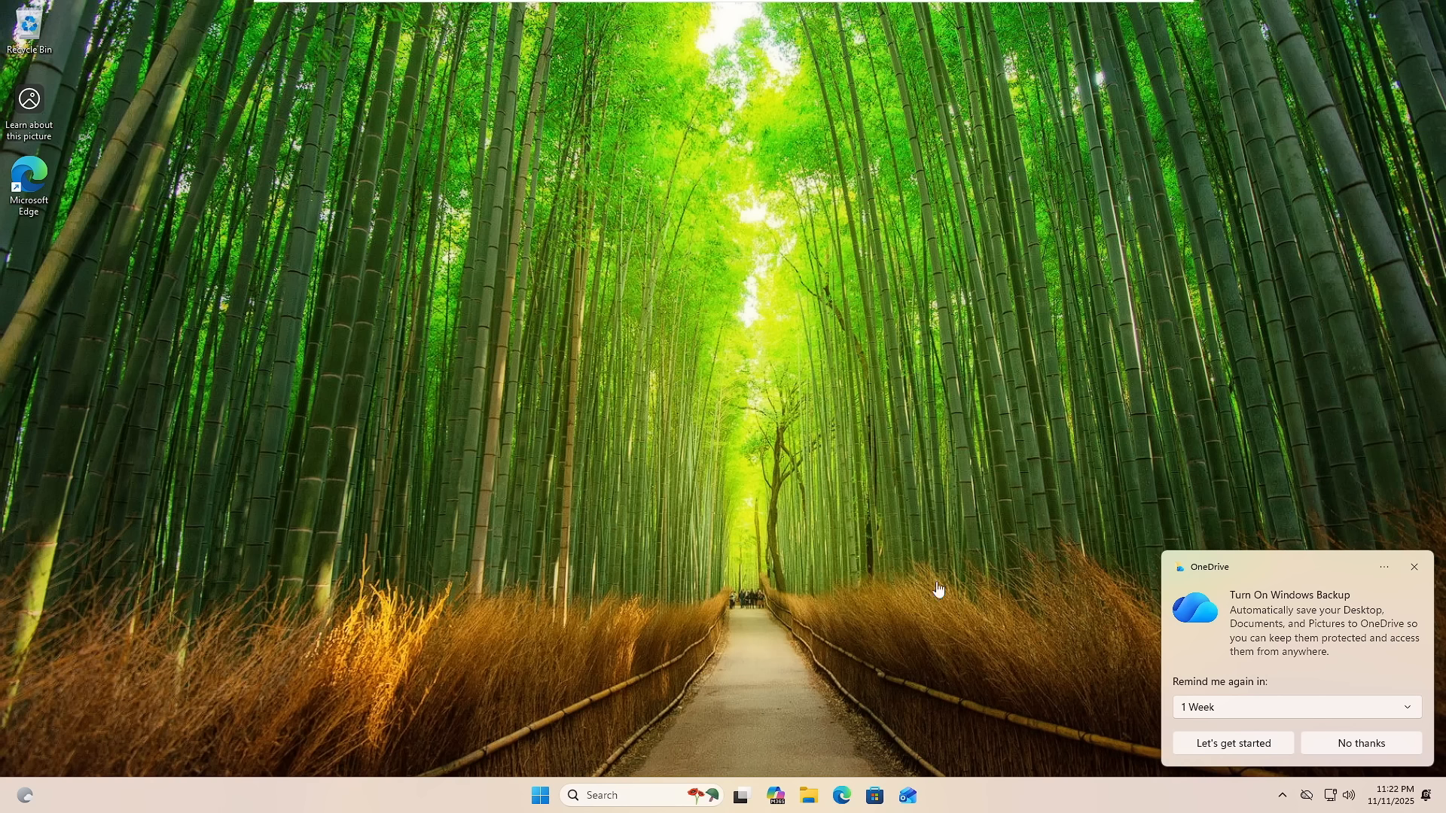
# Step: Search the web for "o&o" in Microsoft Edge
pyautogui.click(842, 795)
pyautogui.click(680, 172)
pyautogui.write('o&')
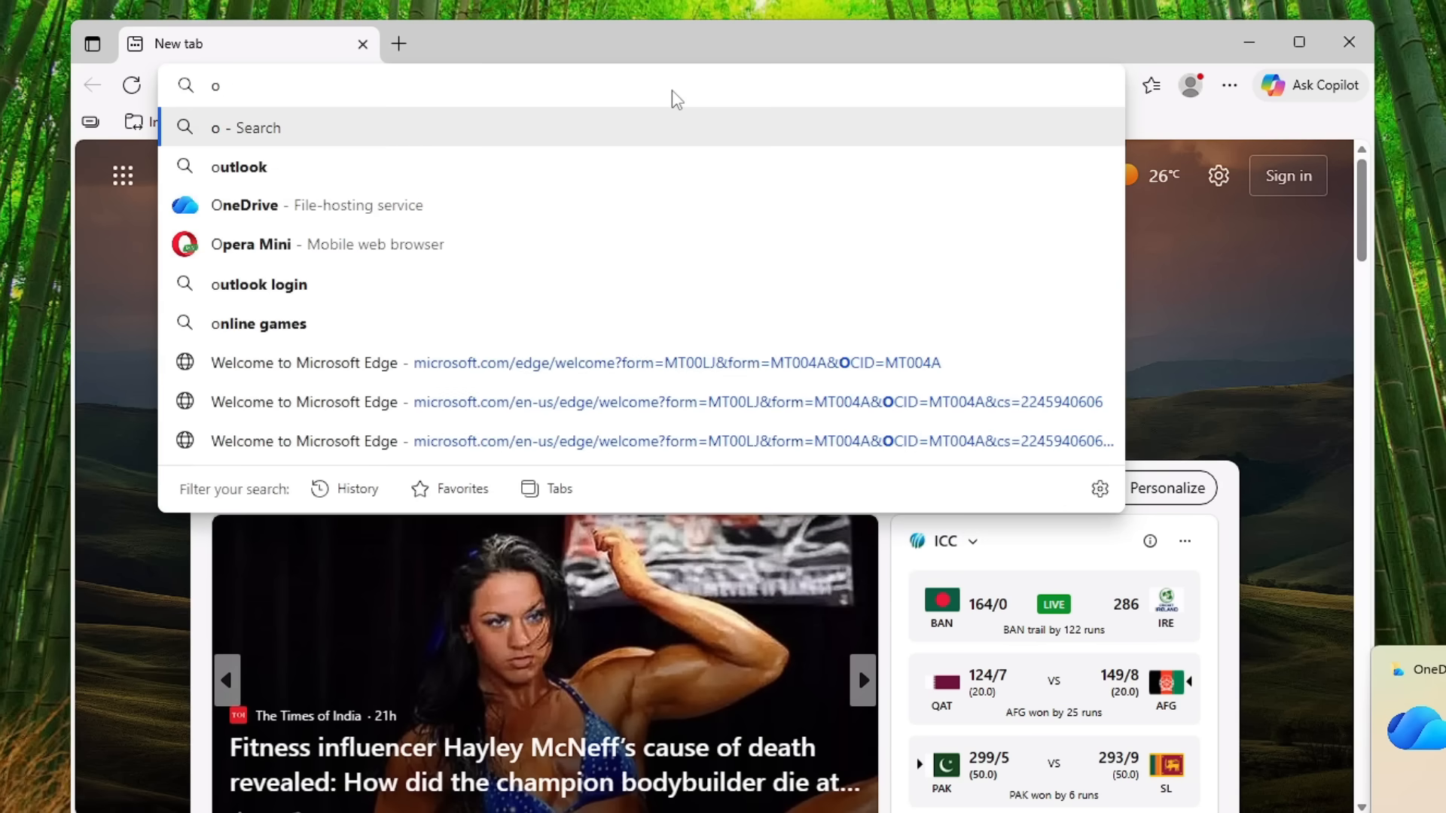
pyautogui.write('o')
pyautogui.press('Return')
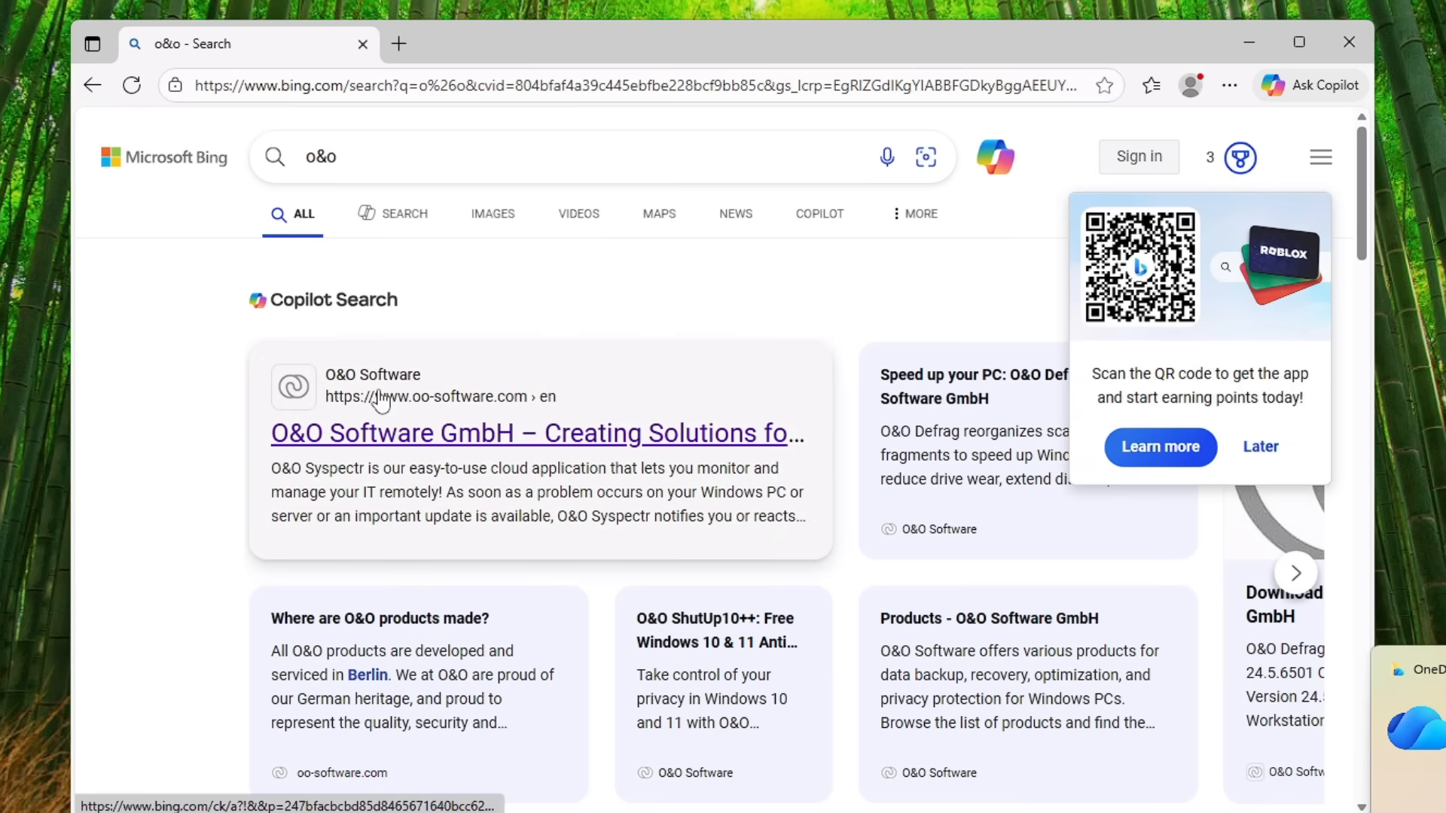
# Step: Open the O&O AppBuster result from O&O Software in a new tab
pyautogui.scroll(-10, 384, 399)
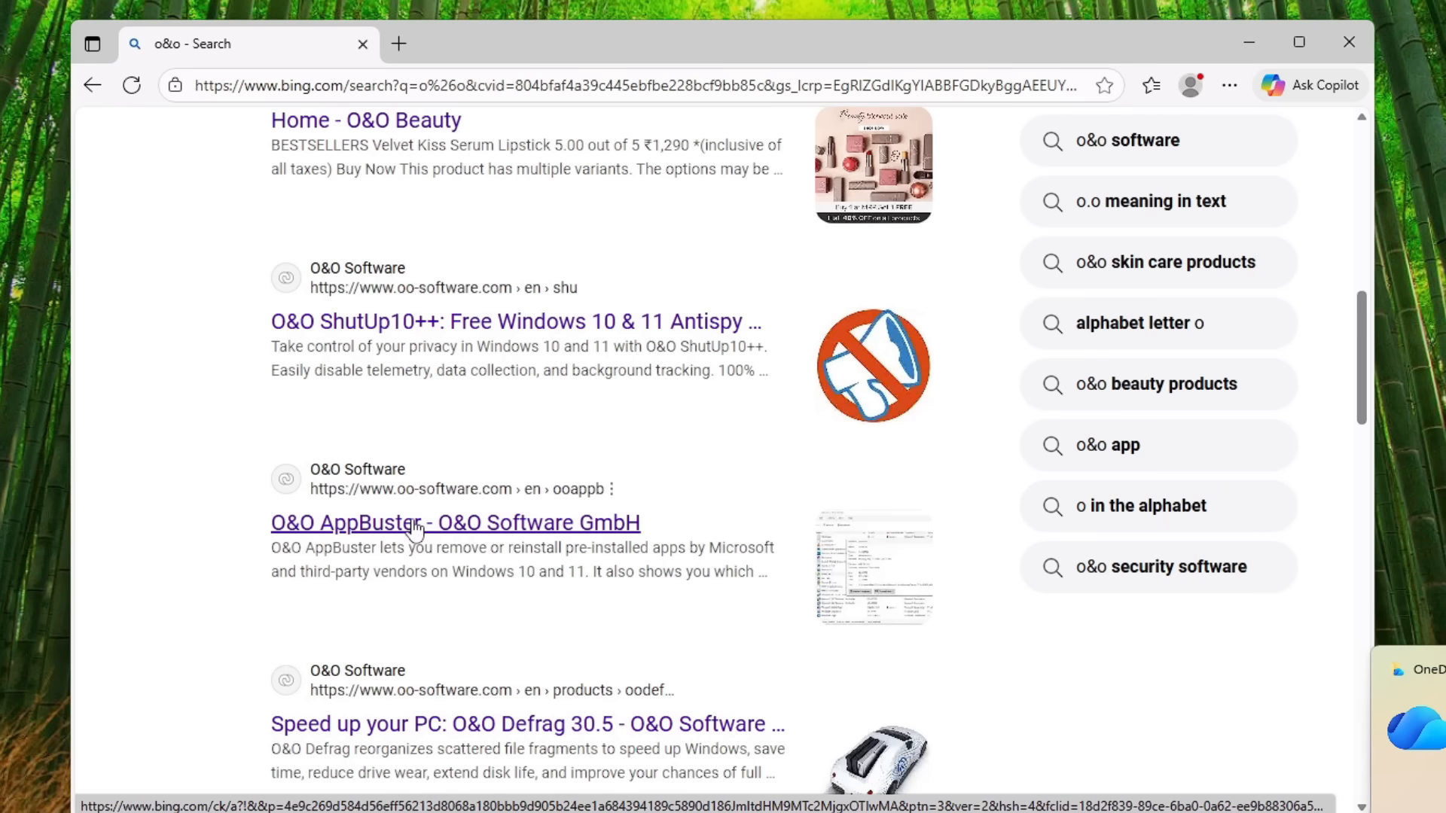
pyautogui.rightClick(390, 531)
pyautogui.click(429, 544)
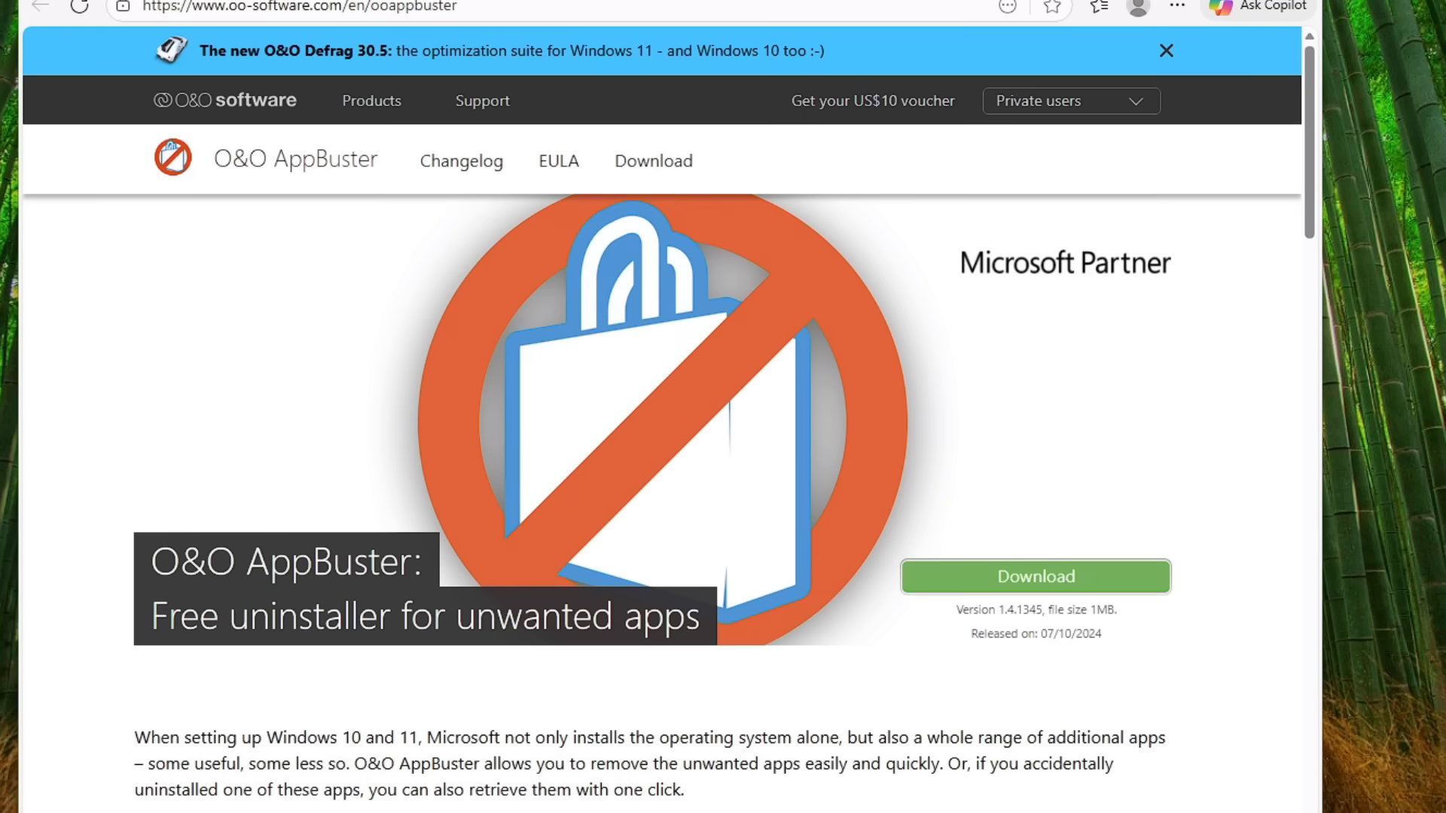
# Step: Review the O&O AppBuster product page and download the program
pyautogui.scroll(-12, 420, 622)
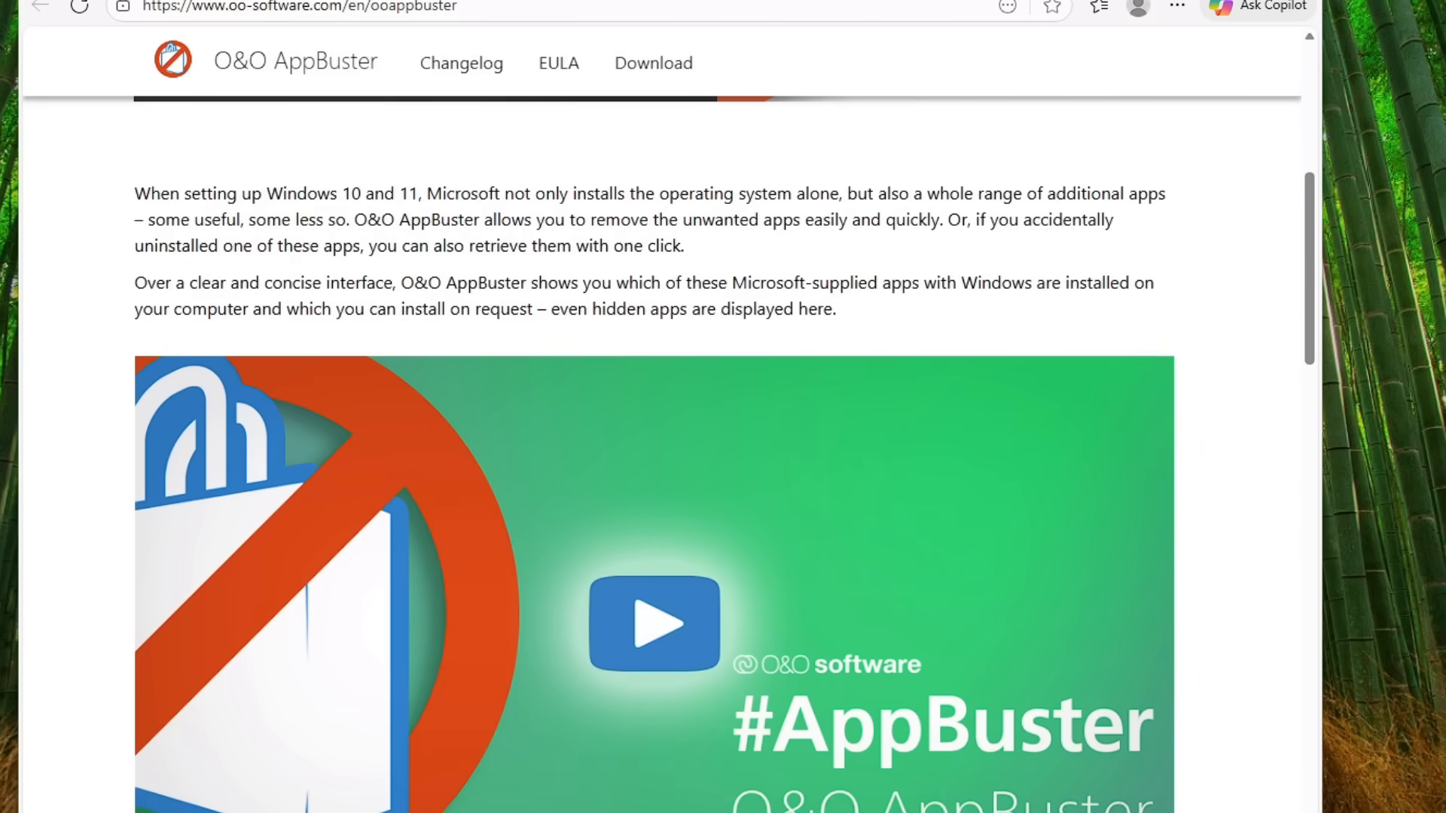
pyautogui.scroll(-6, 421, 622)
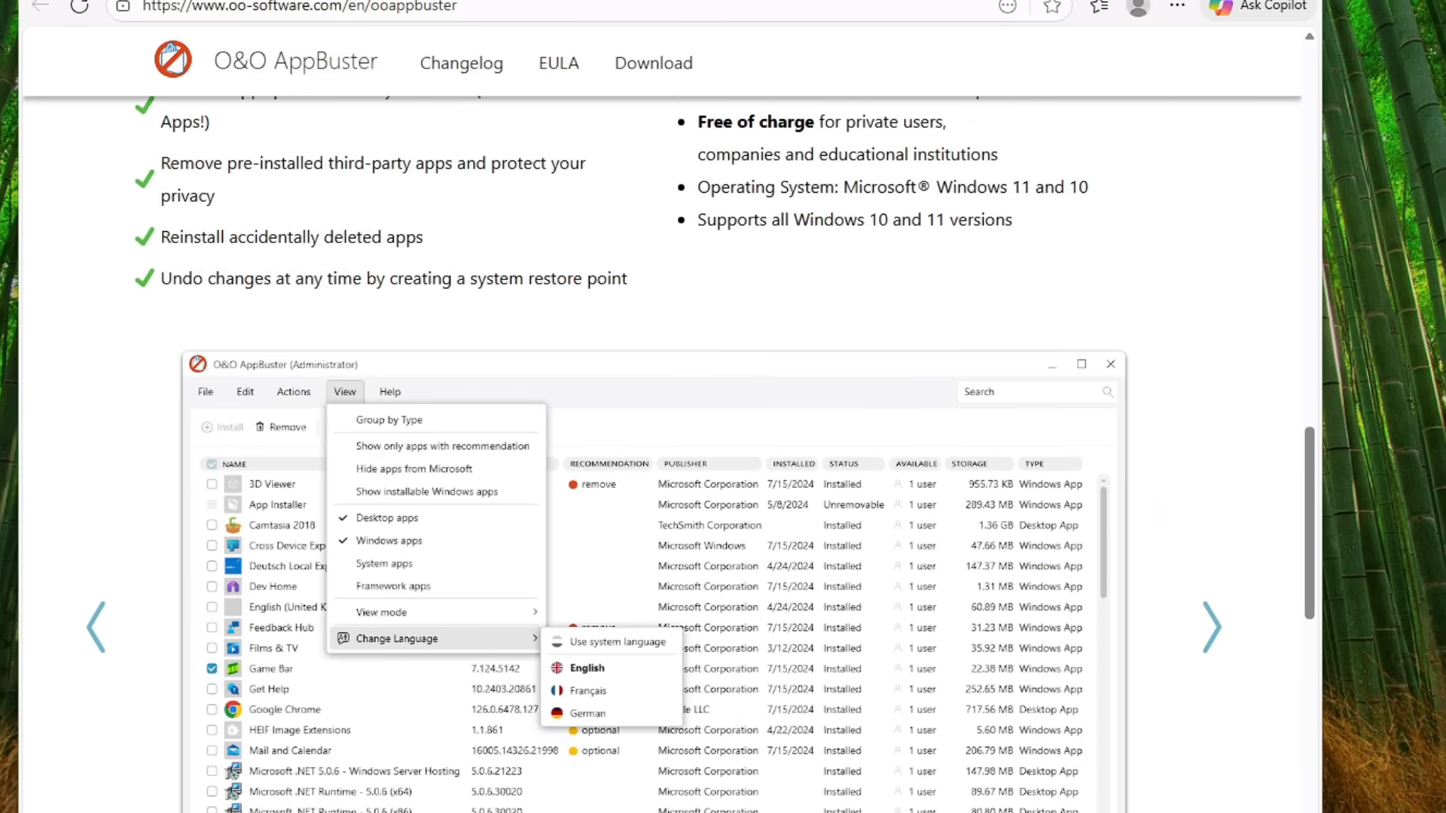
pyautogui.scroll(-2, 421, 622)
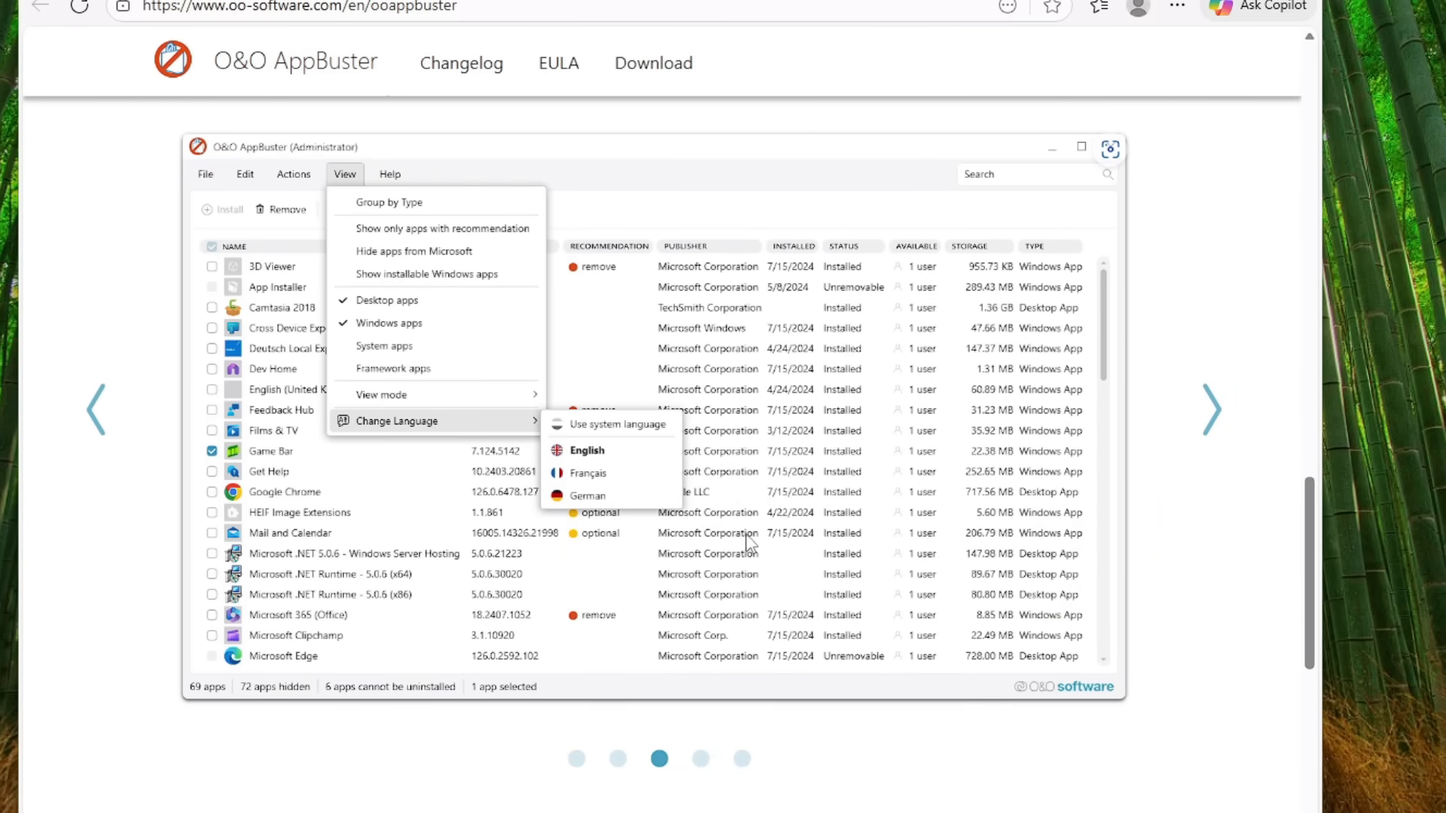
pyautogui.scroll(14, 746, 535)
pyautogui.scroll(6, 751, 536)
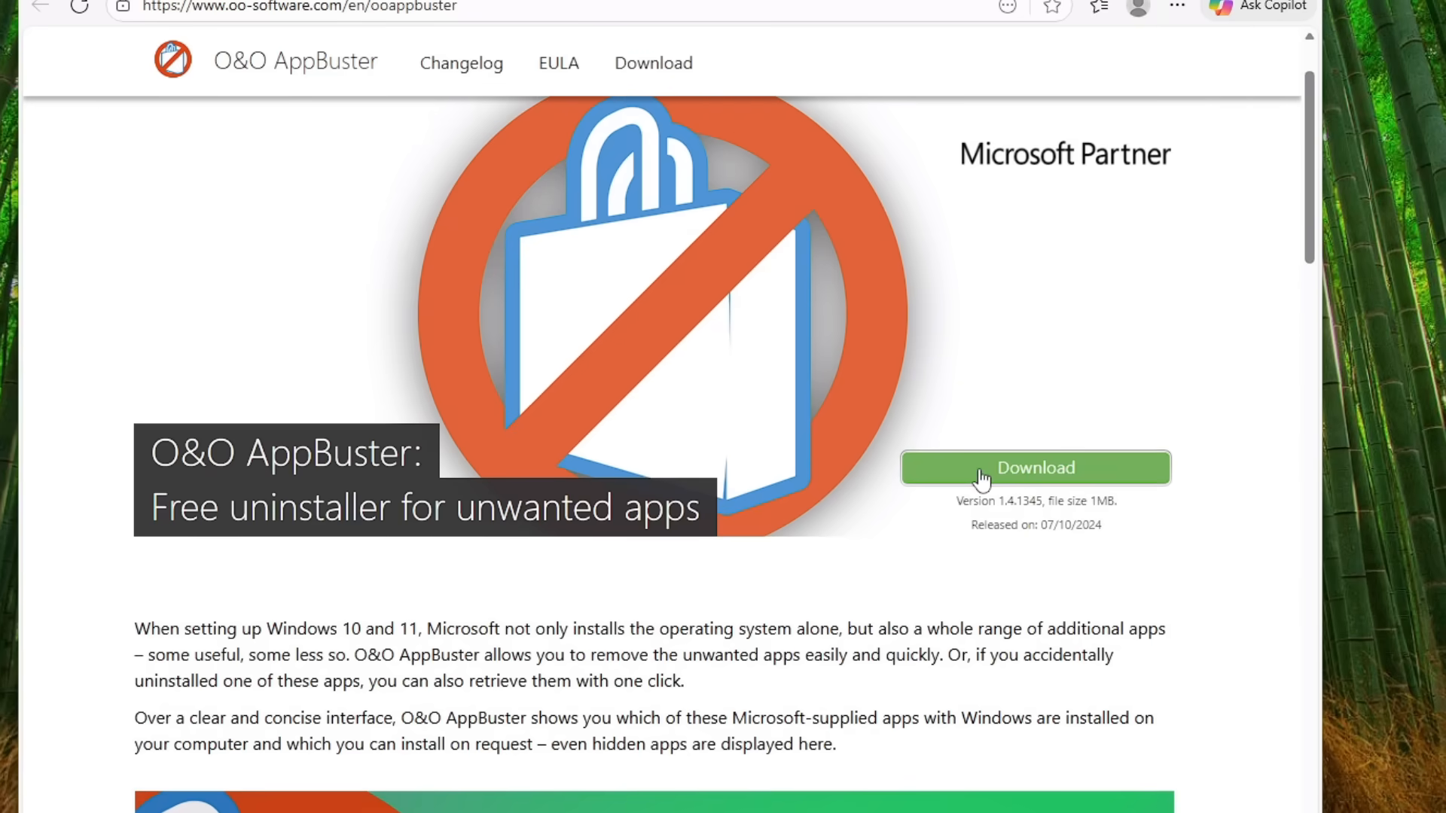
pyautogui.click(1036, 473)
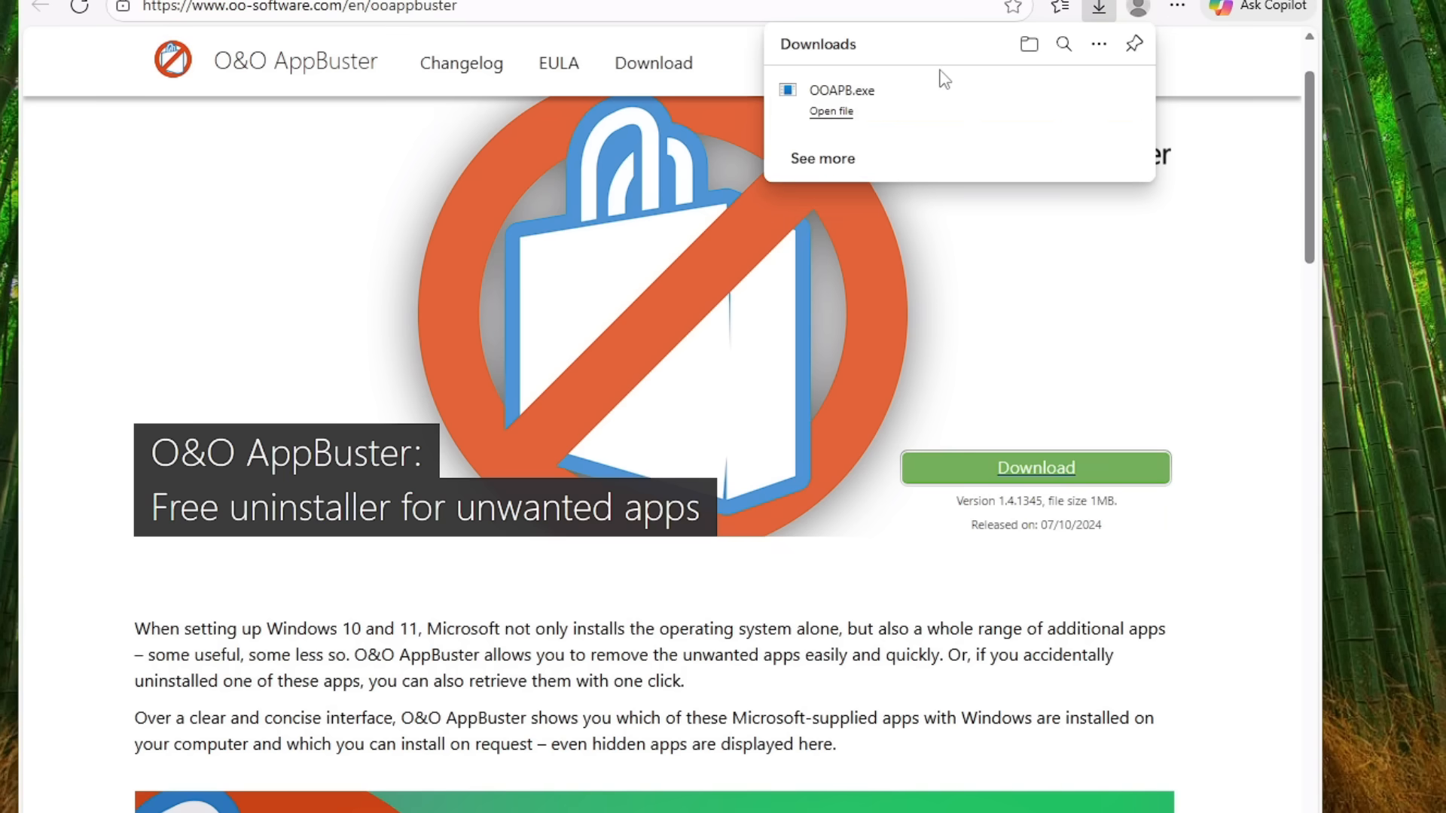
# Step: Run the downloaded OOAPB.exe and allow O&O AppBuster to make changes to the device
pyautogui.click(904, 113)
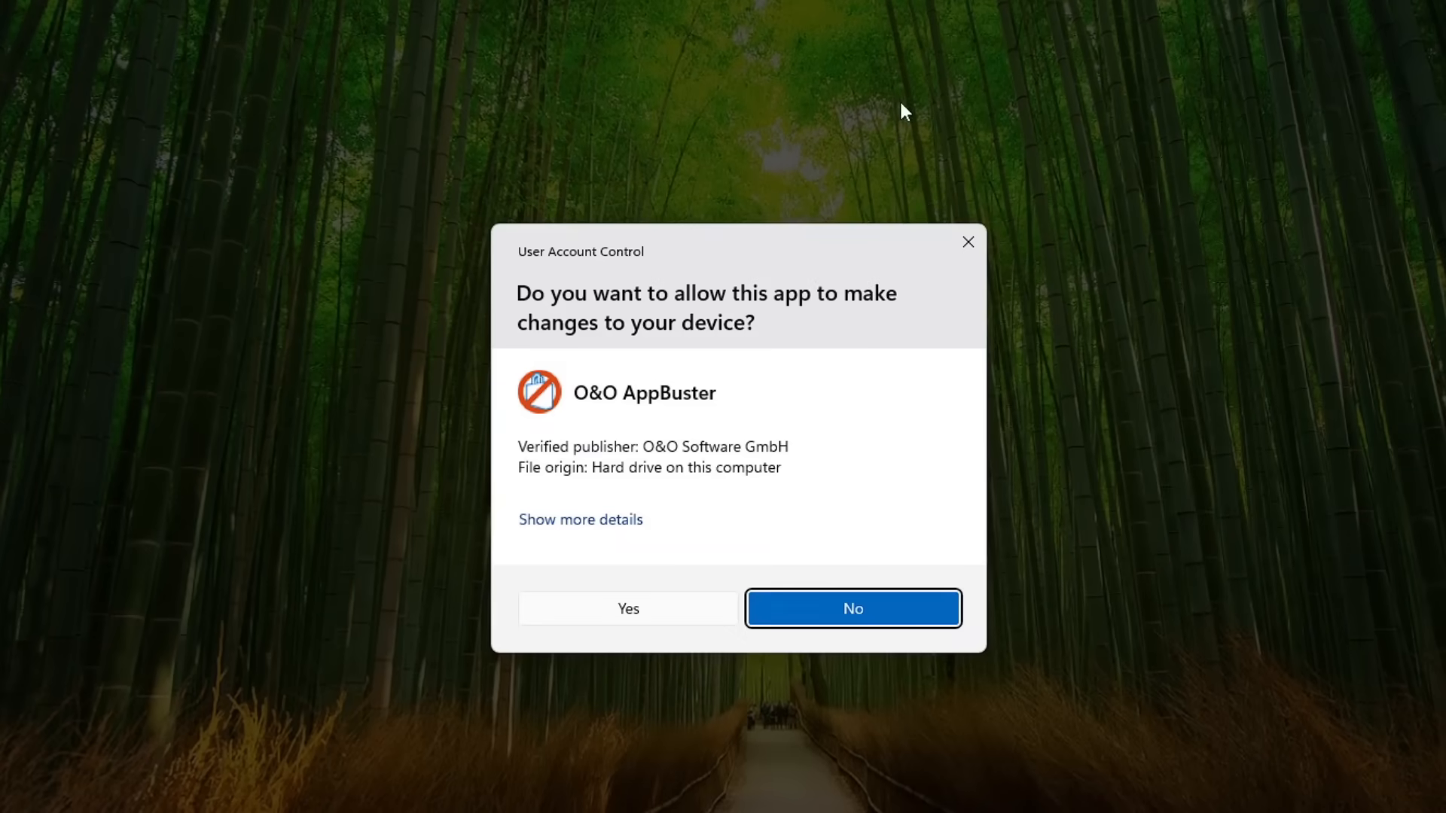
pyautogui.click(645, 608)
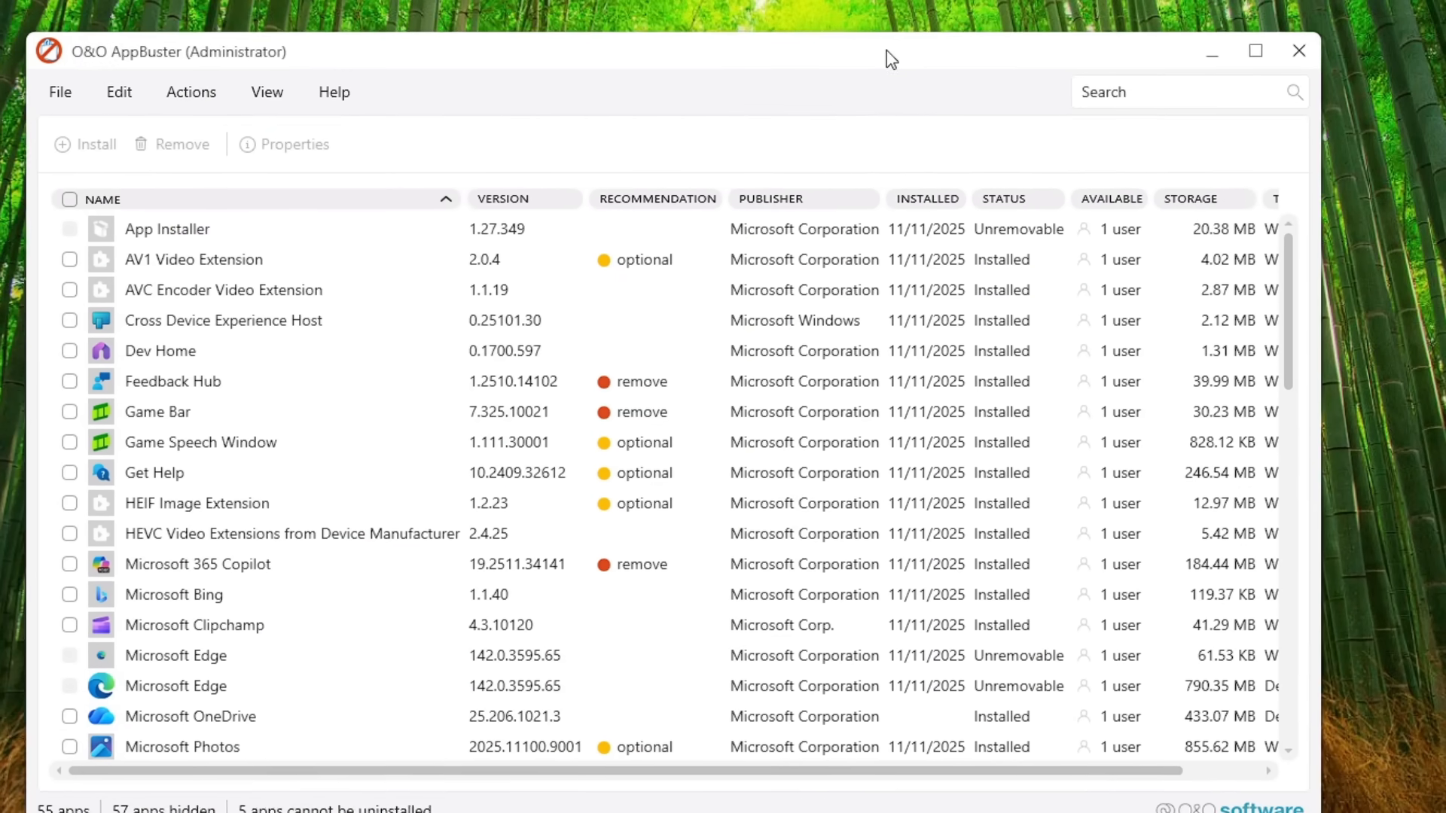
pyautogui.moveTo(888, 55); pyautogui.dragTo(915, 43)
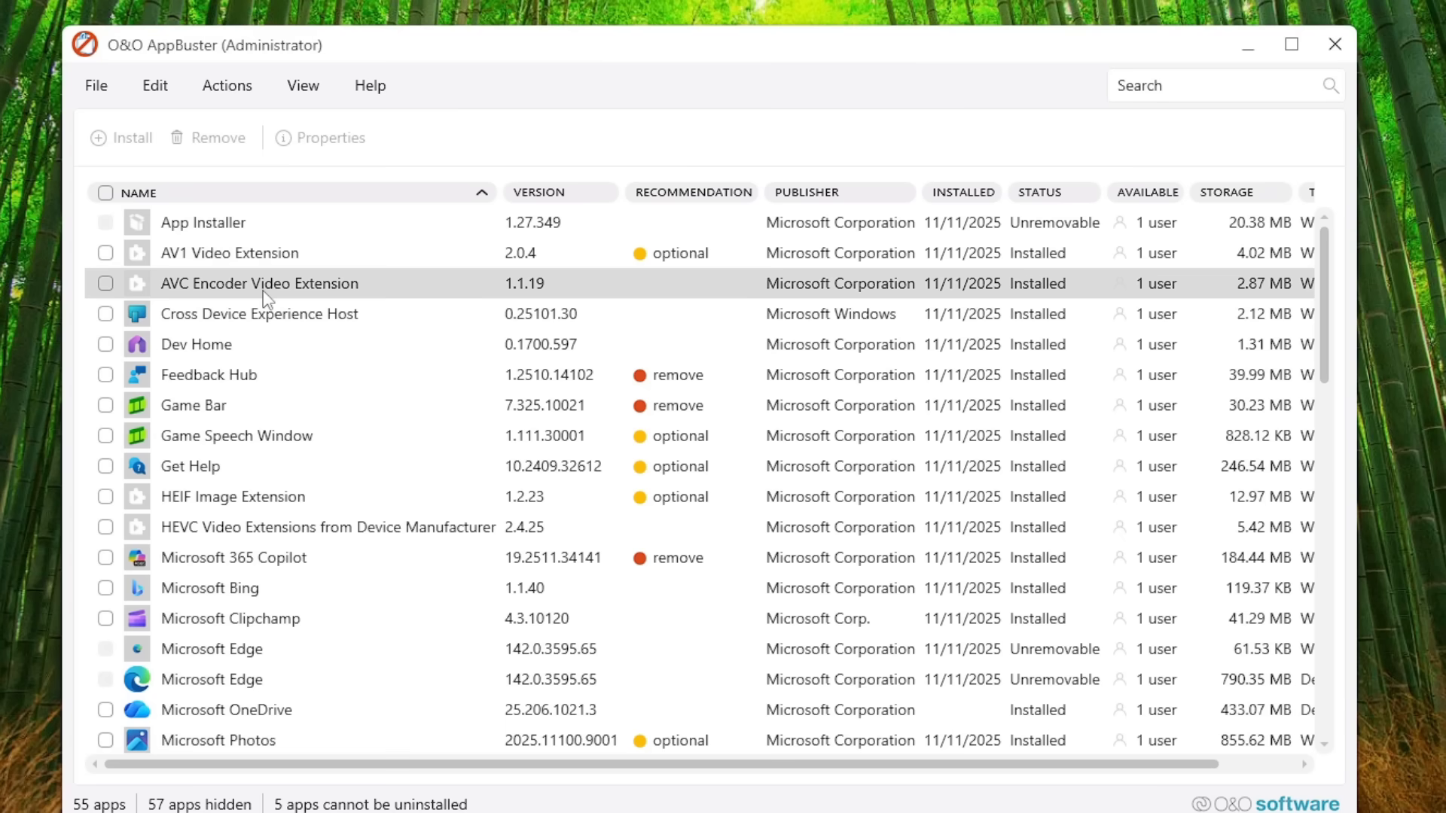
# Step: Examine the complete list of installed apps with their removal recommendations and status
pyautogui.scroll(-1, 260, 301)
pyautogui.scroll(-1, 267, 310)
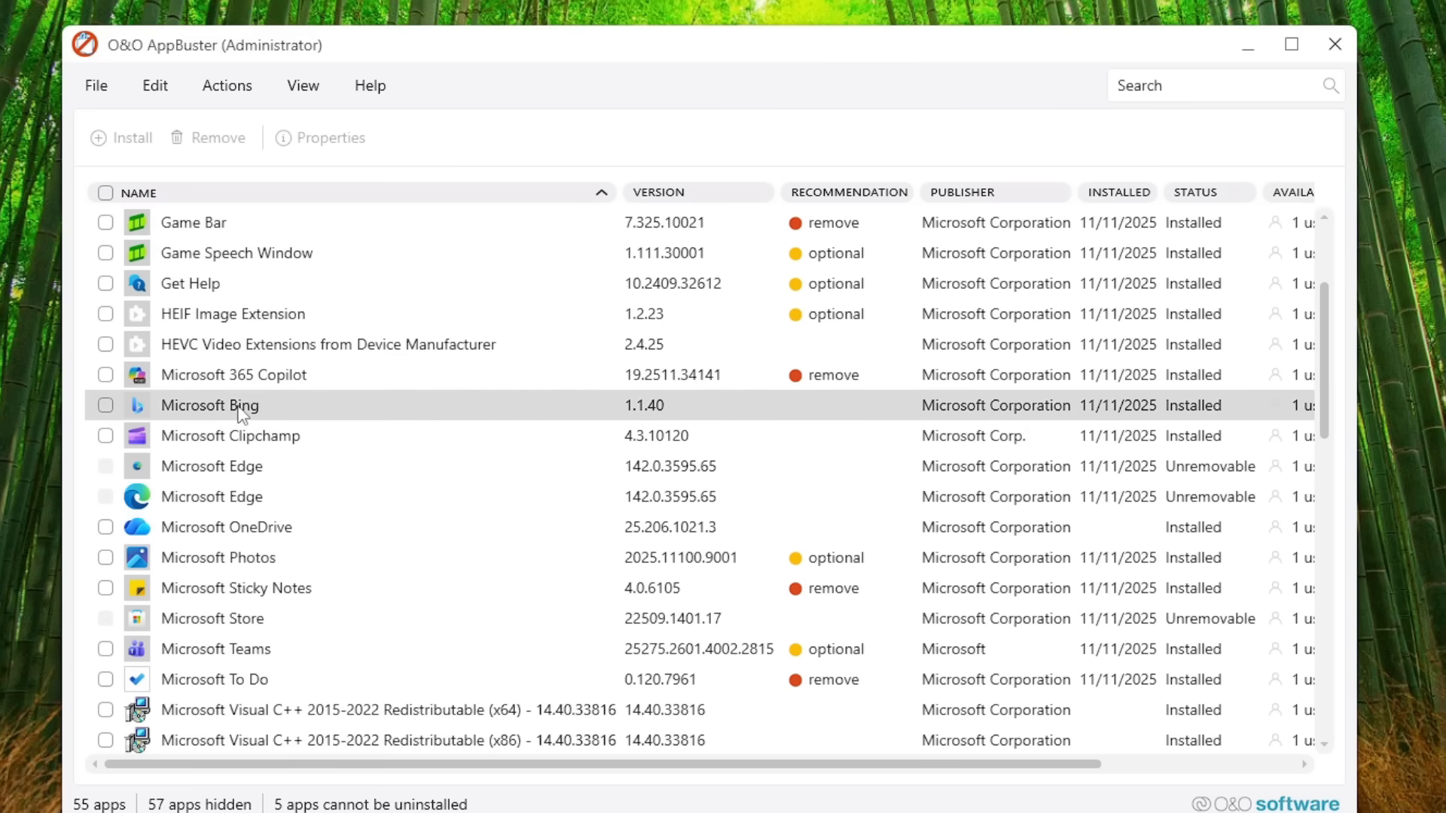
pyautogui.scroll(-2, 250, 385)
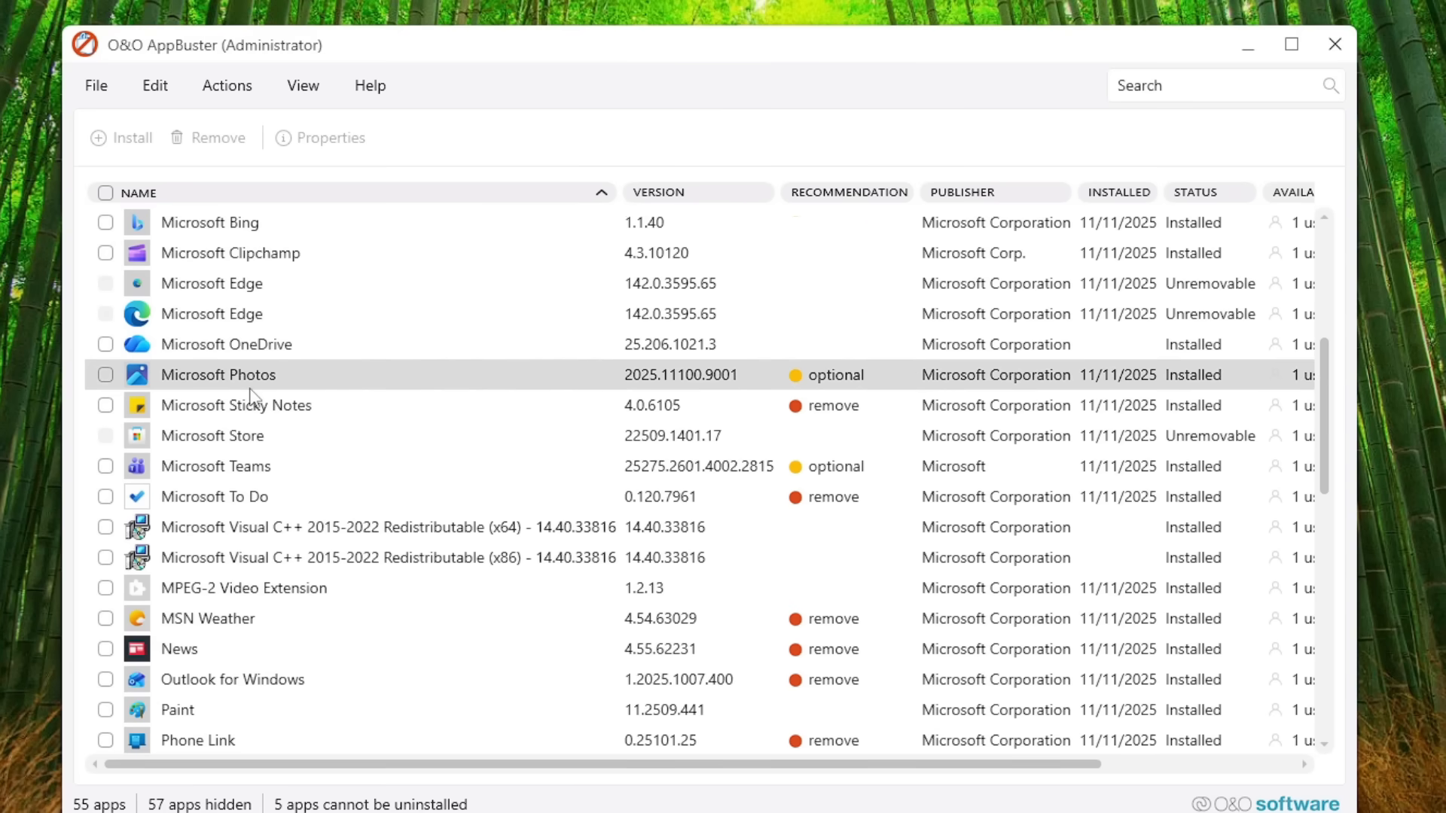
pyautogui.scroll(-2, 251, 394)
pyautogui.scroll(-1, 242, 453)
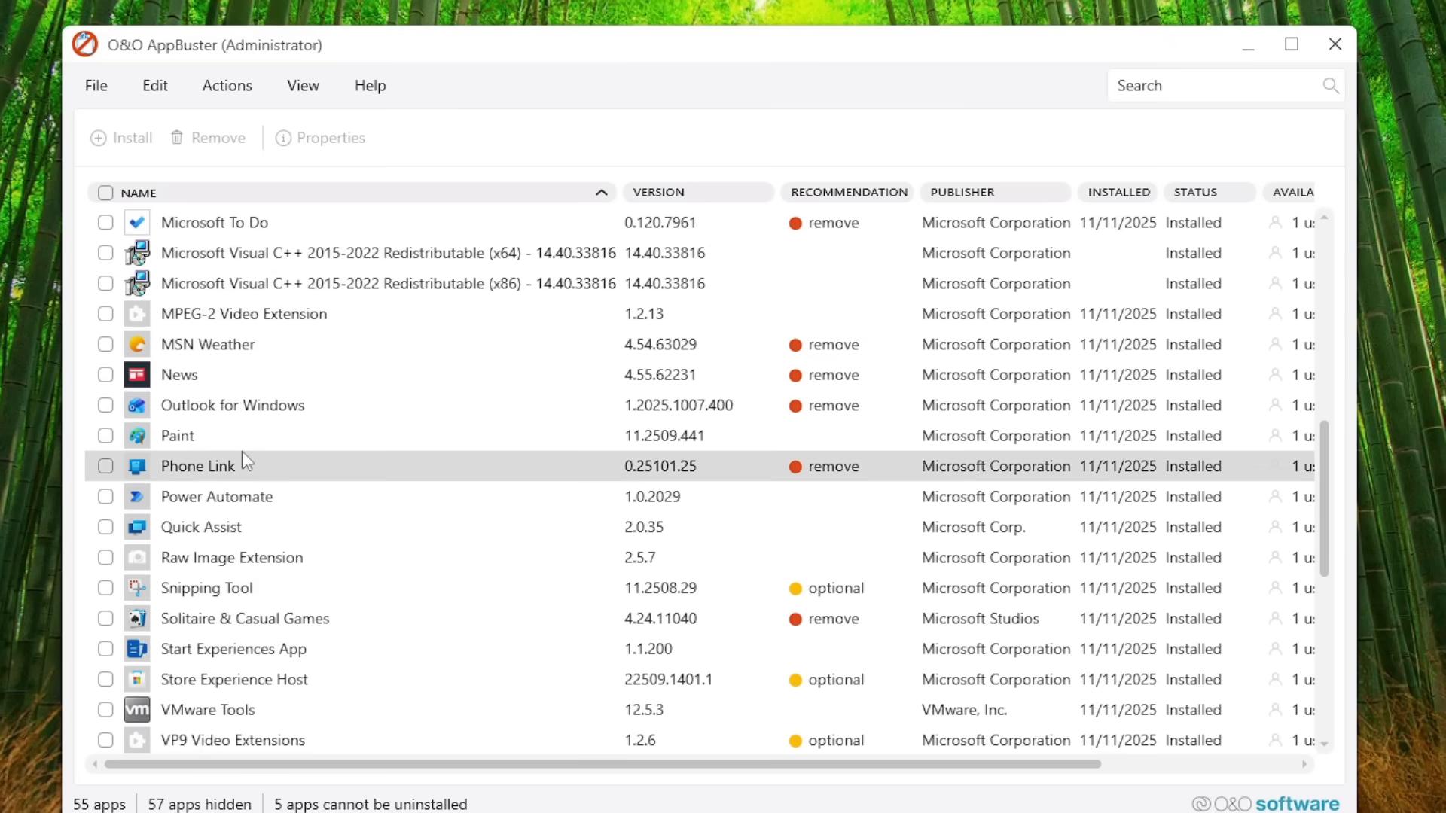
pyautogui.scroll(-1, 252, 465)
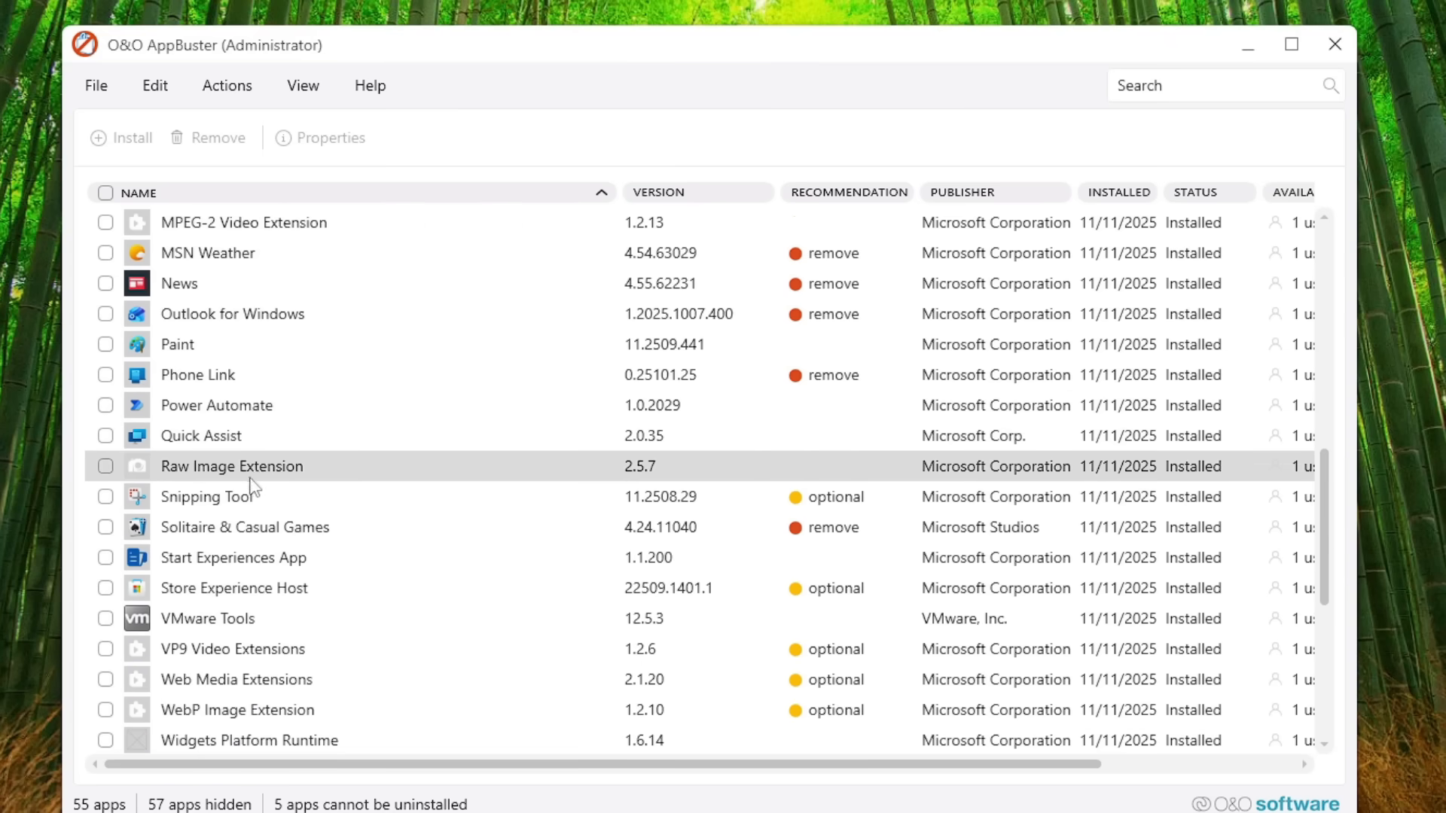
pyautogui.scroll(-1, 253, 504)
pyautogui.scroll(-4, 253, 519)
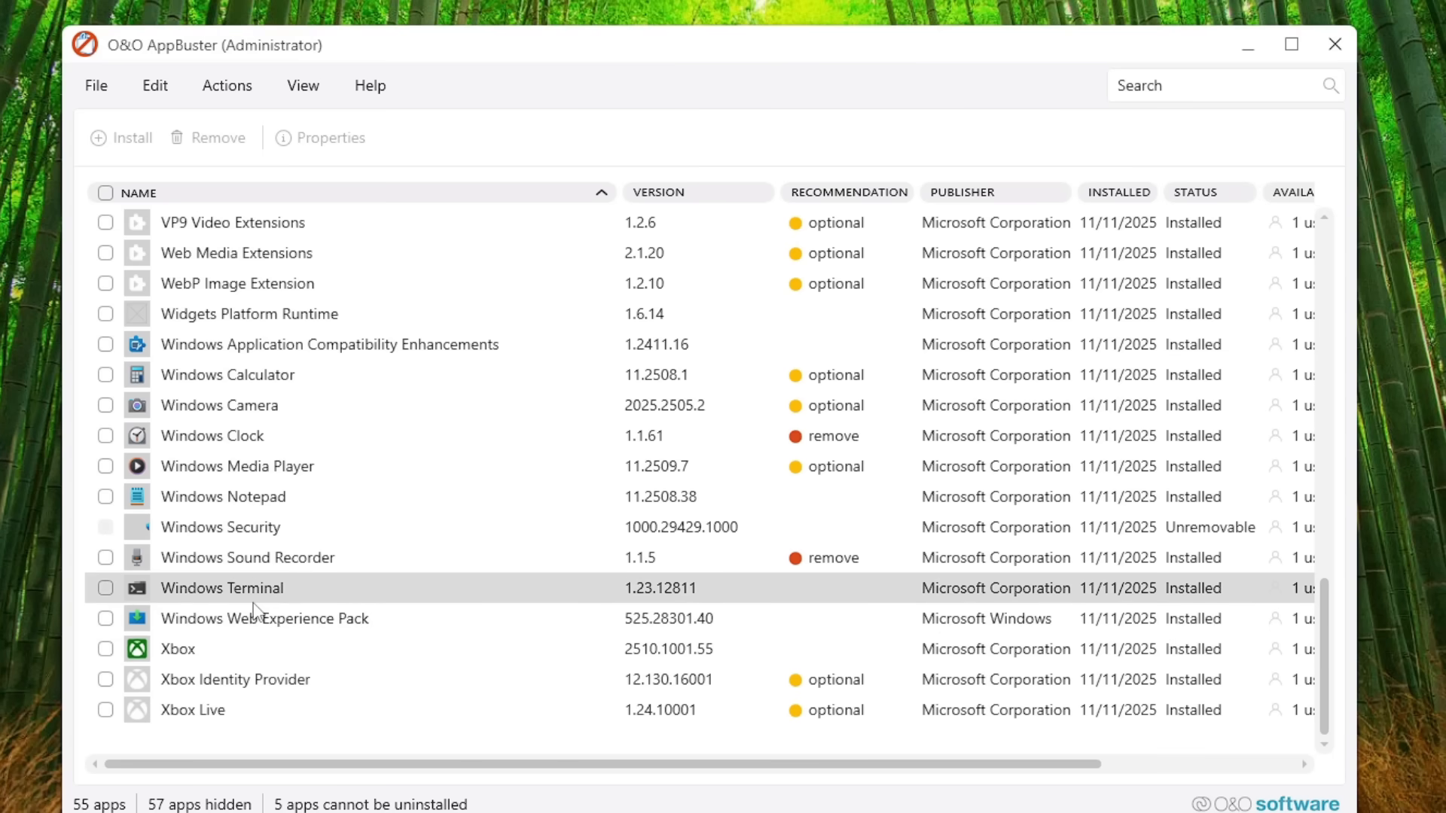
pyautogui.scroll(7, 366, 452)
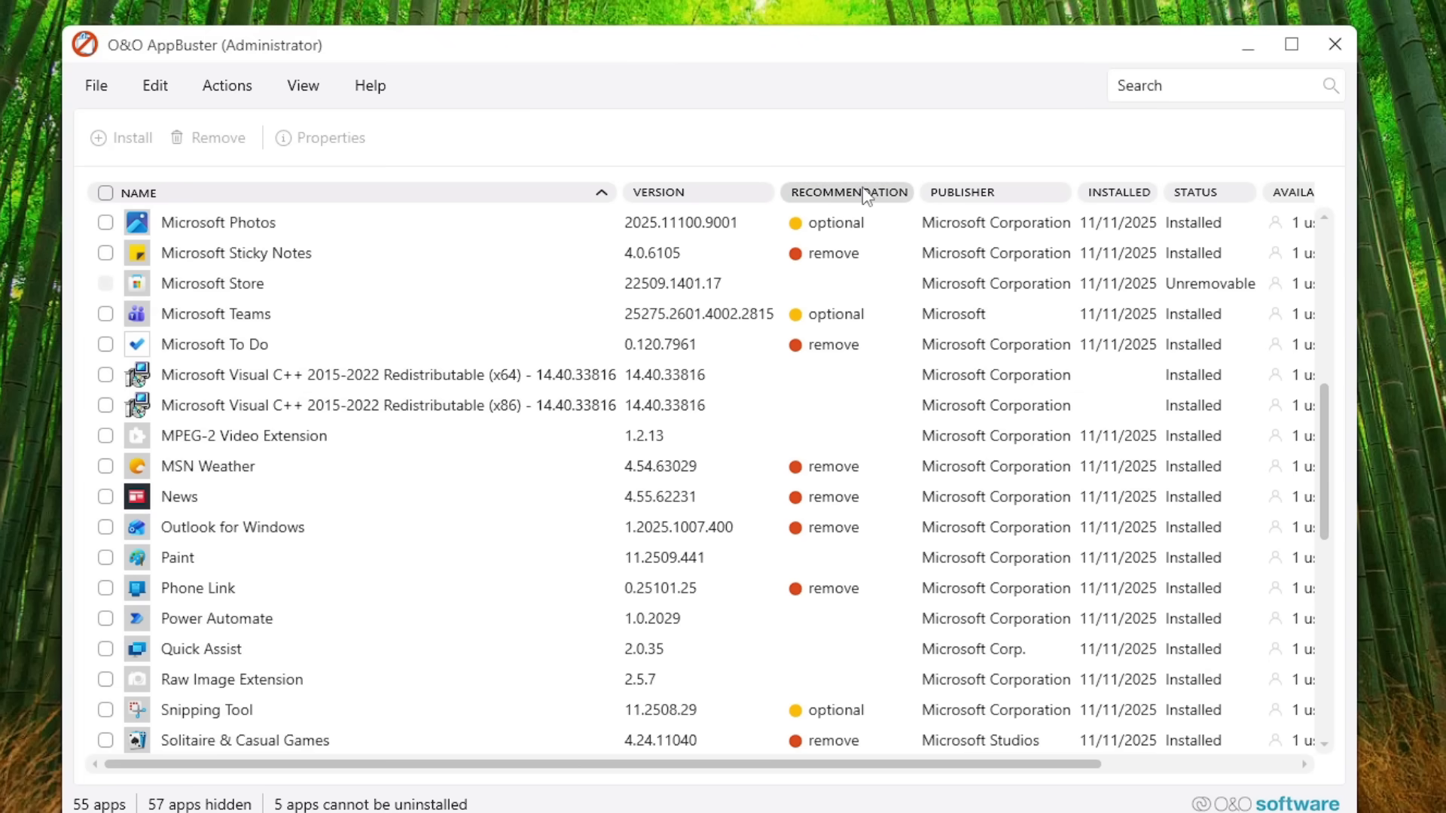
pyautogui.scroll(6, 595, 344)
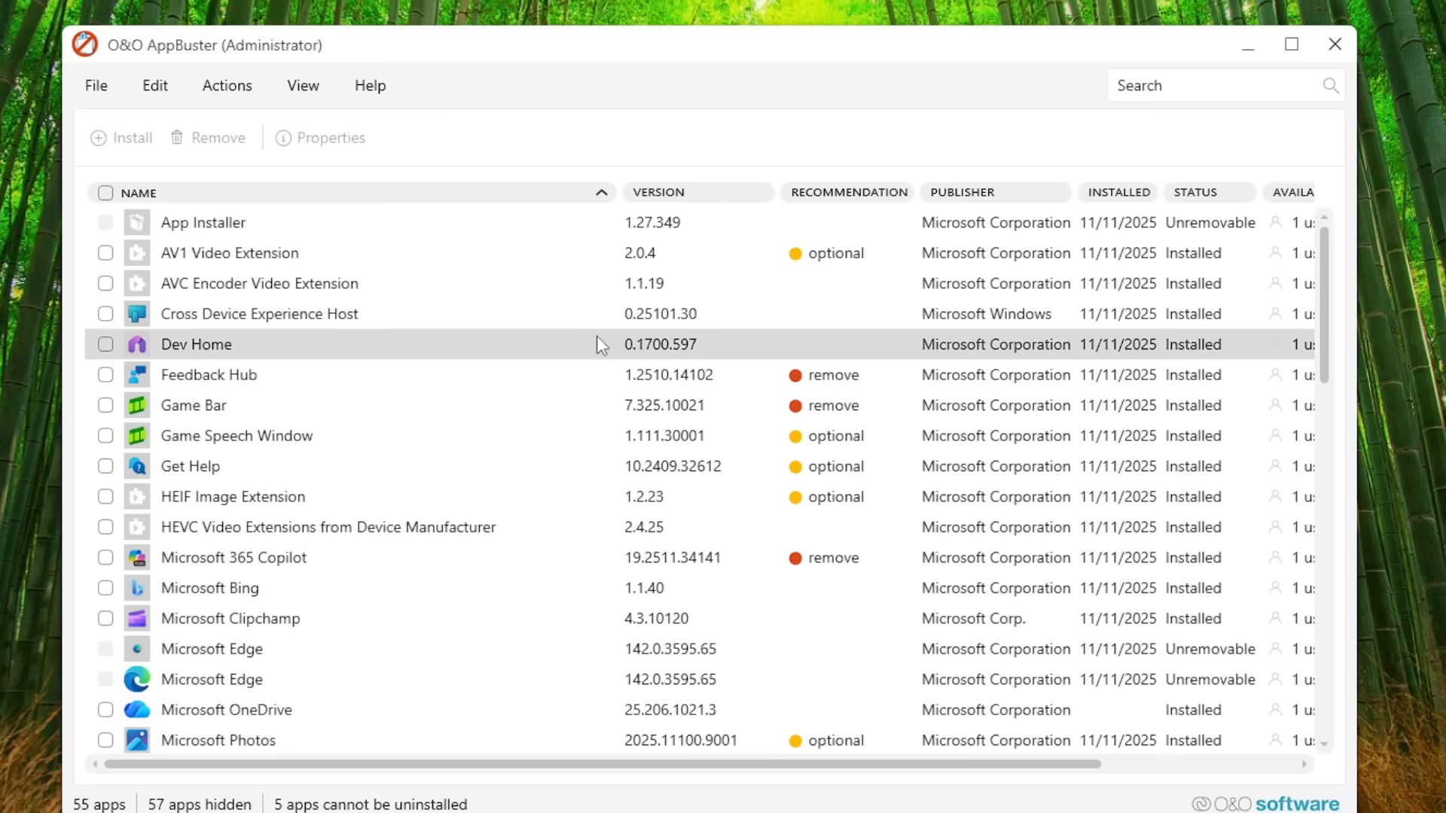
# Step: Sort the app list by recommendation with the "remove" apps first, and review the "remove" and "optional" entries
pyautogui.click(863, 202)
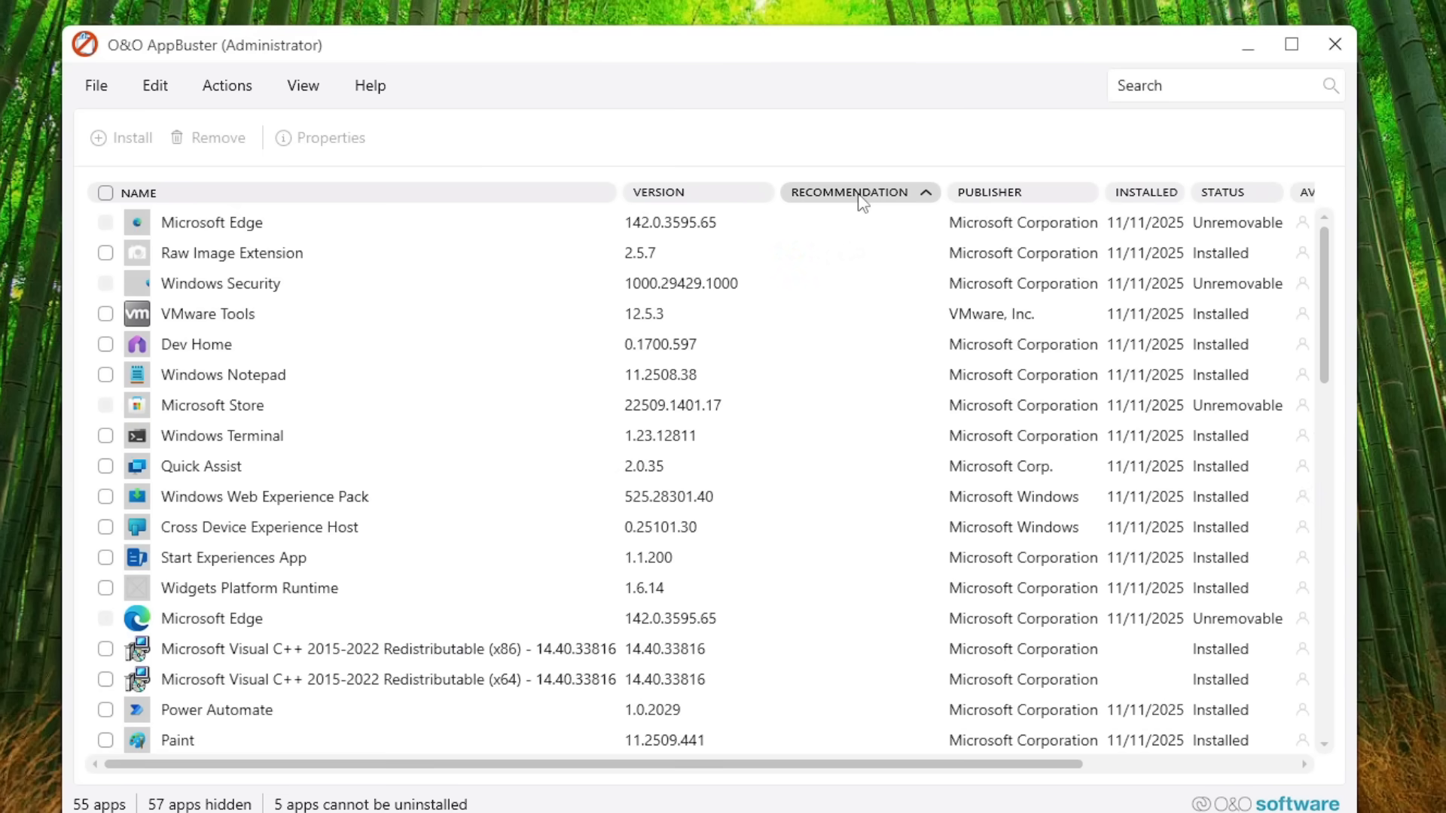
pyautogui.click(861, 200)
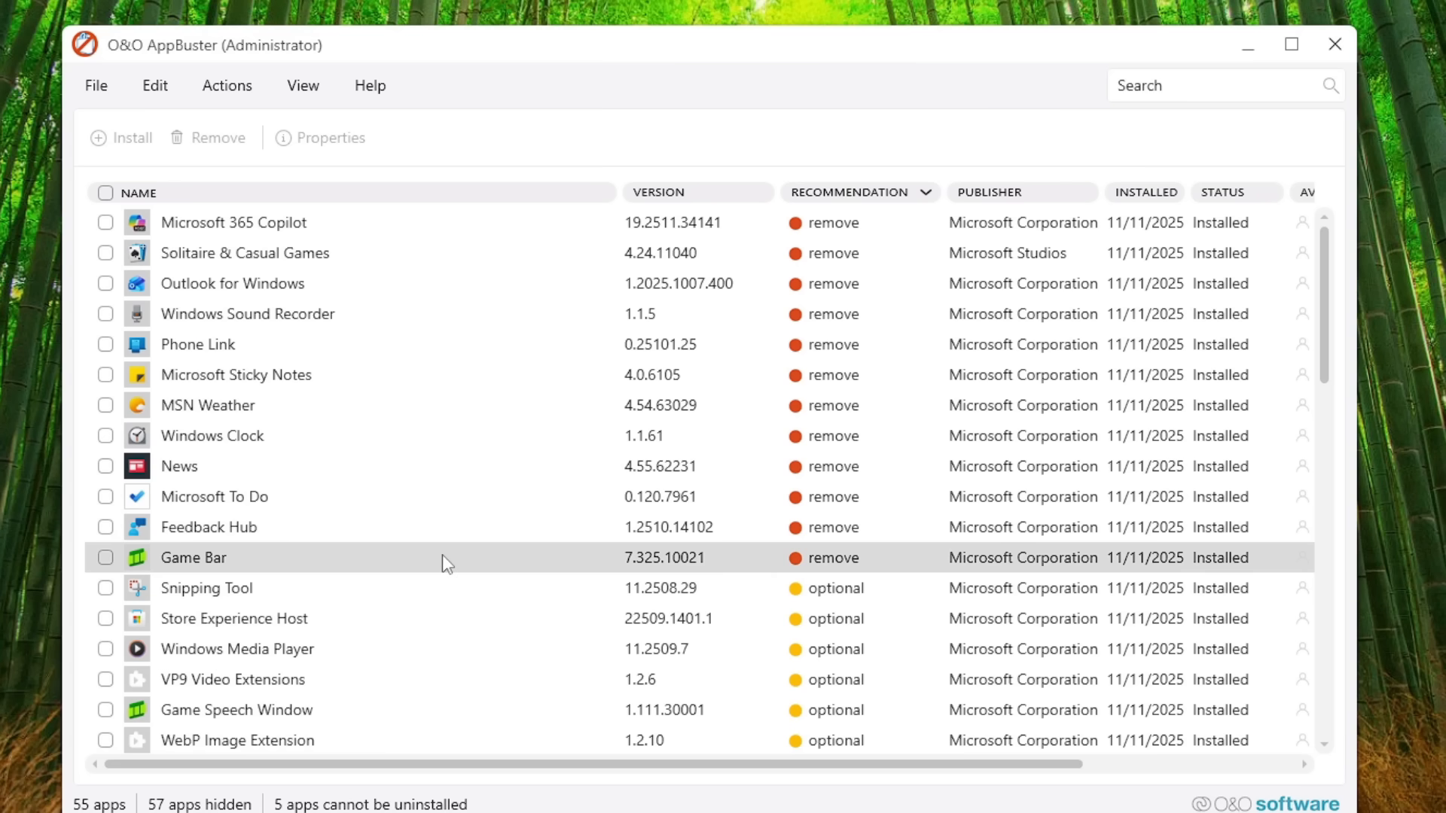
pyautogui.scroll(-1, 442, 562)
pyautogui.scroll(-1, 888, 500)
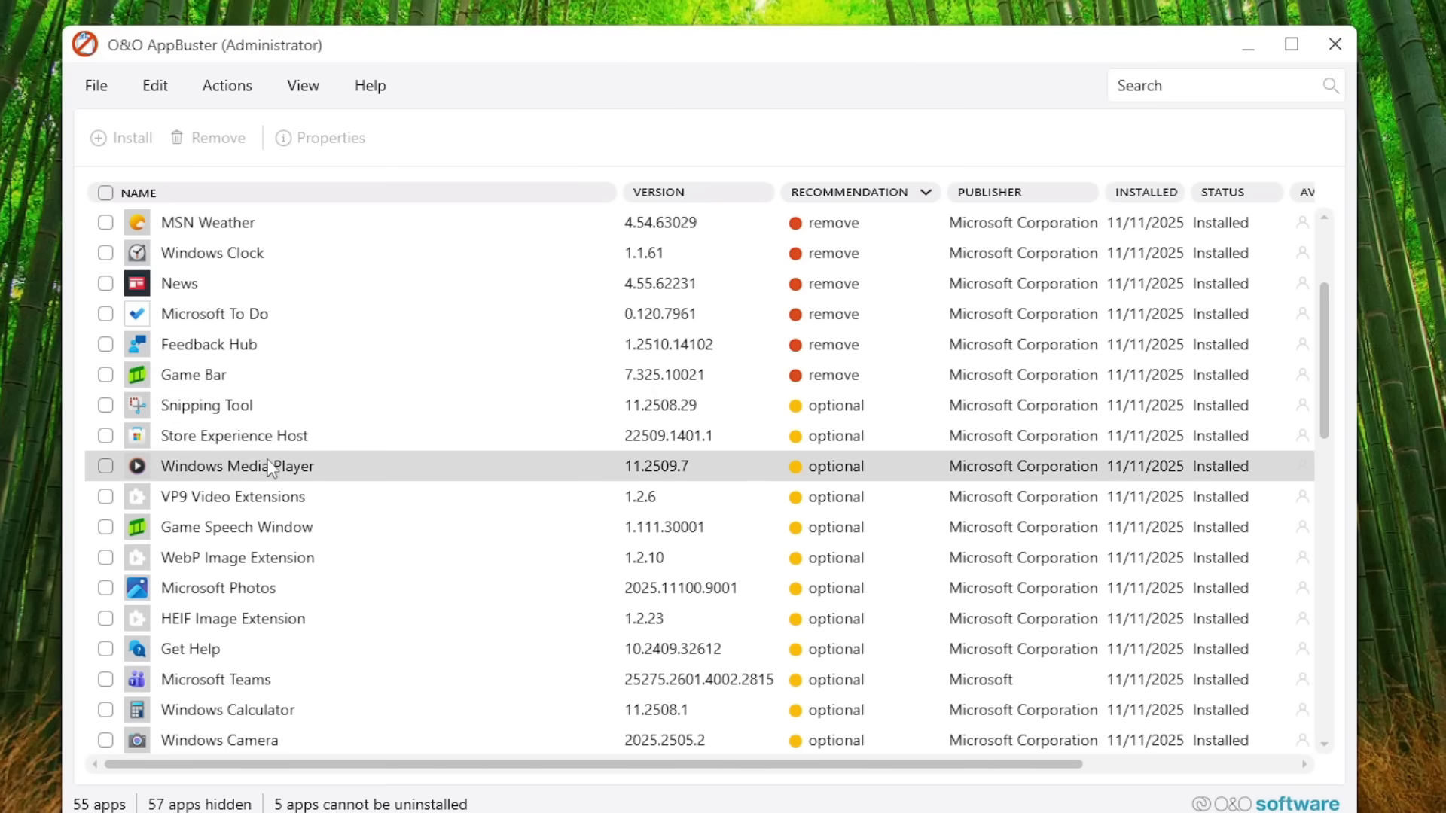
# Step: Review the optional entries and select all apps recommended for removal
pyautogui.scroll(-1, 270, 468)
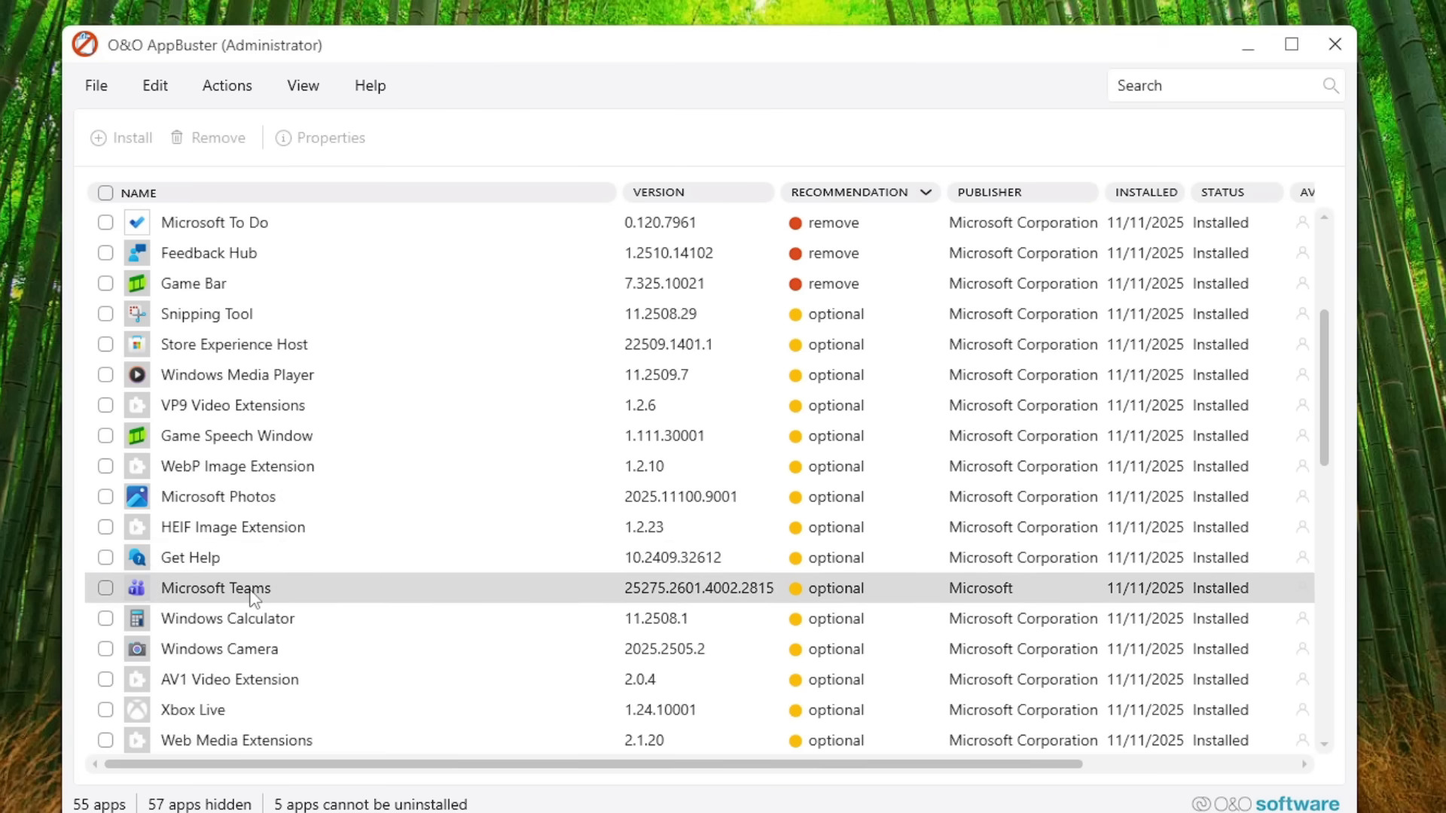
pyautogui.scroll(3, 549, 462)
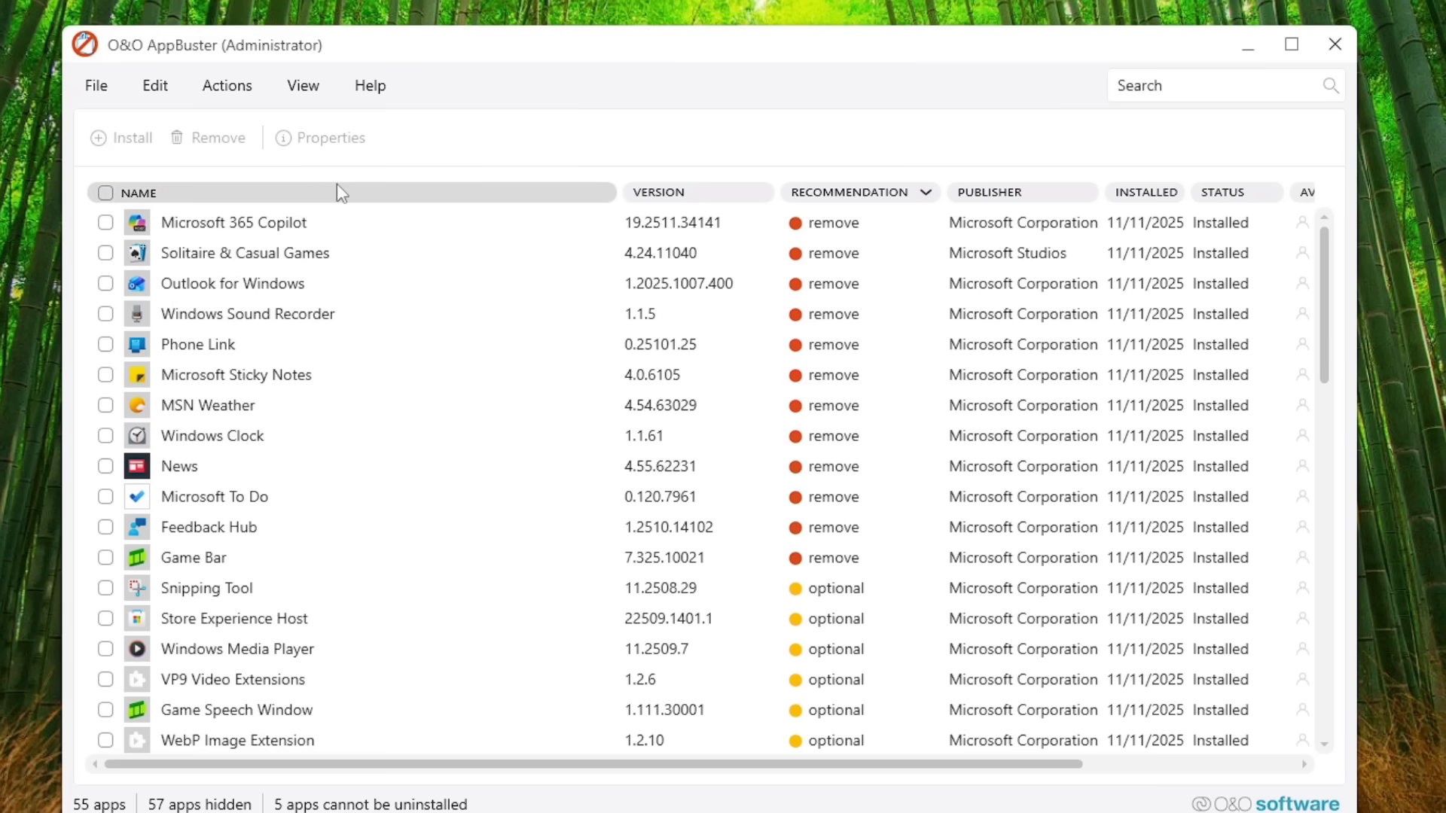
pyautogui.click(148, 89)
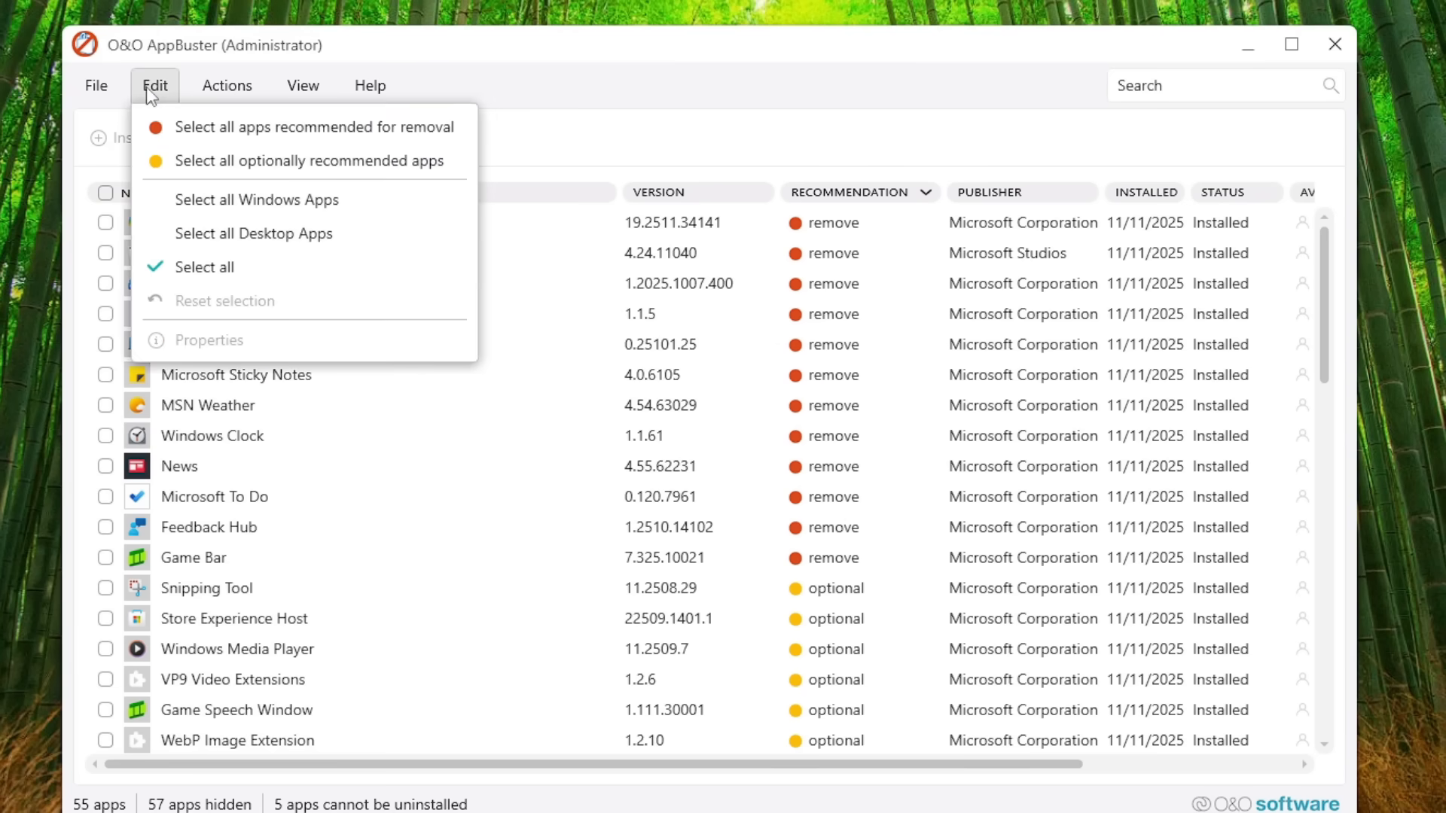
pyautogui.click(369, 128)
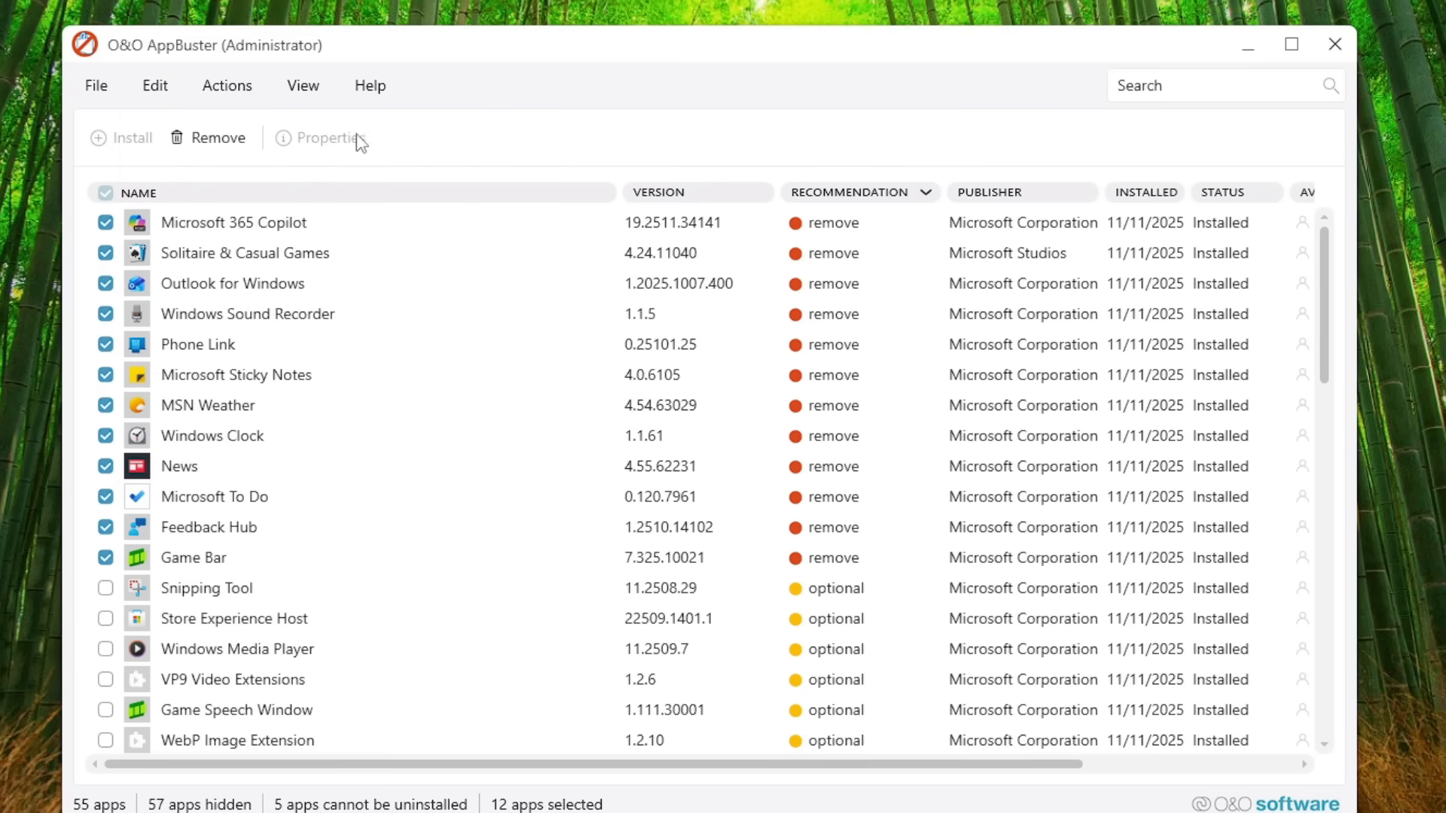
# Step: Add the optional apps Game Speech Window, Get Help and Microsoft Teams to the removal selection
pyautogui.scroll(-1, 532, 522)
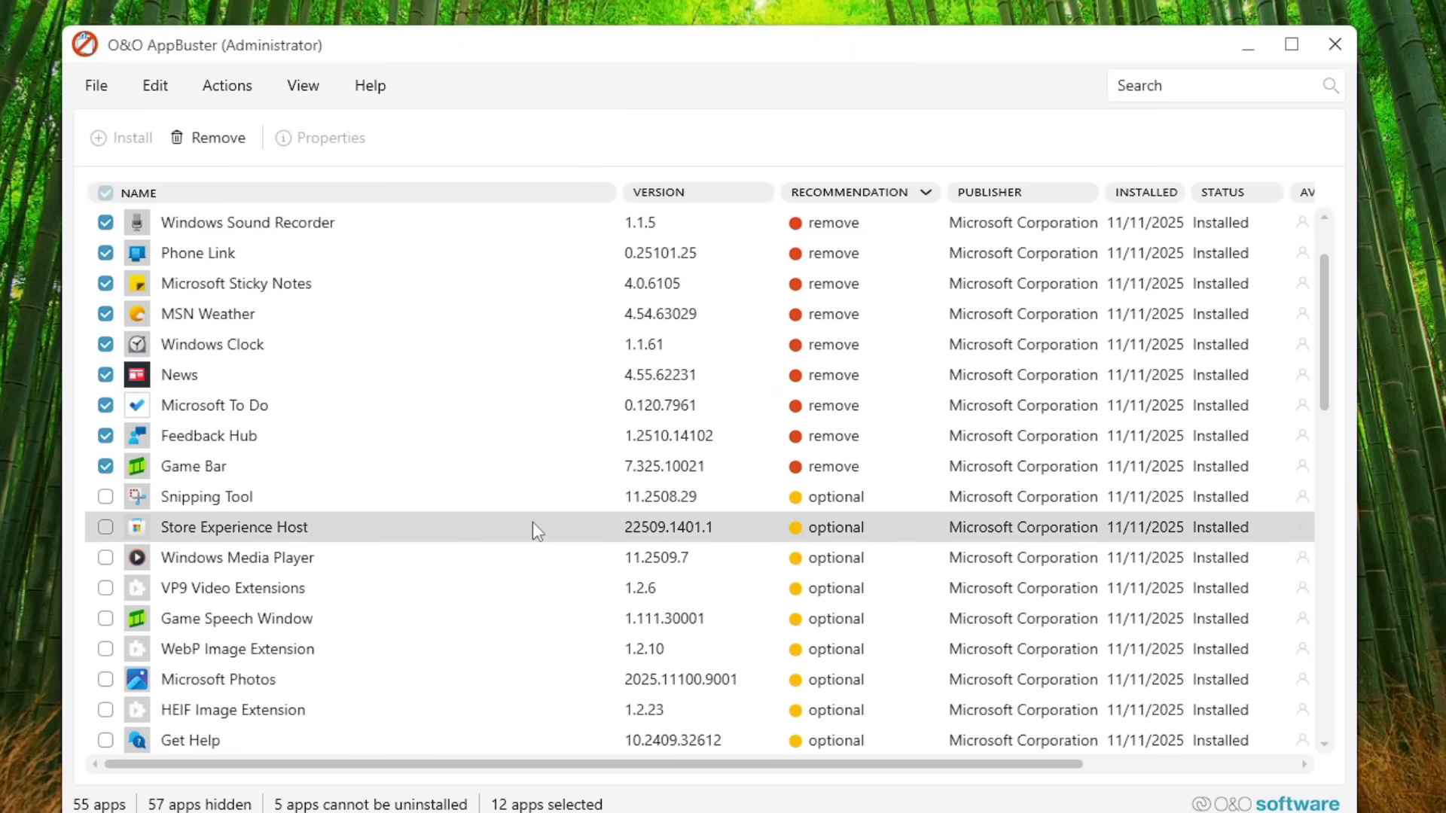
pyautogui.scroll(-1, 831, 527)
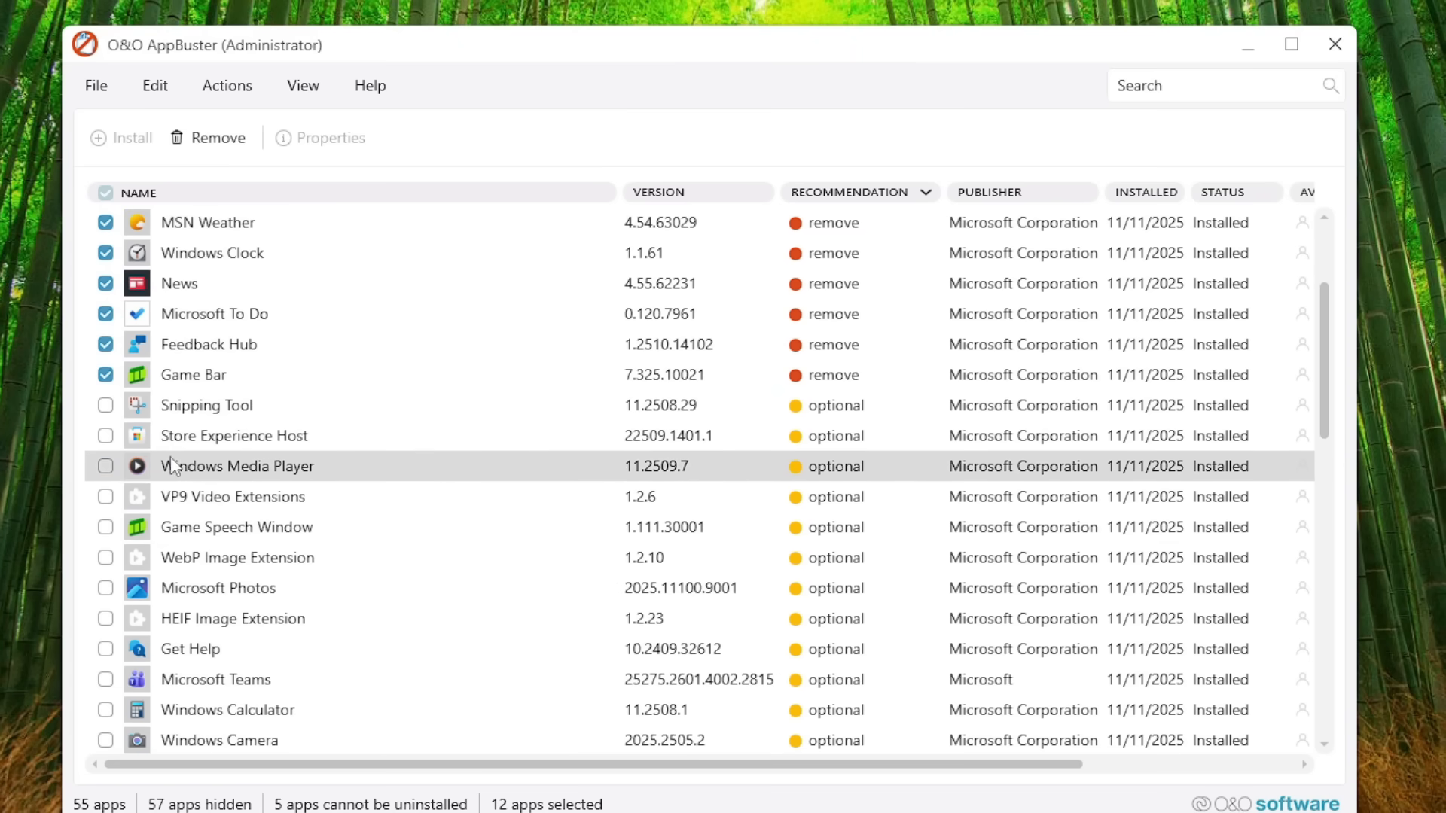
pyautogui.scroll(-1, 143, 463)
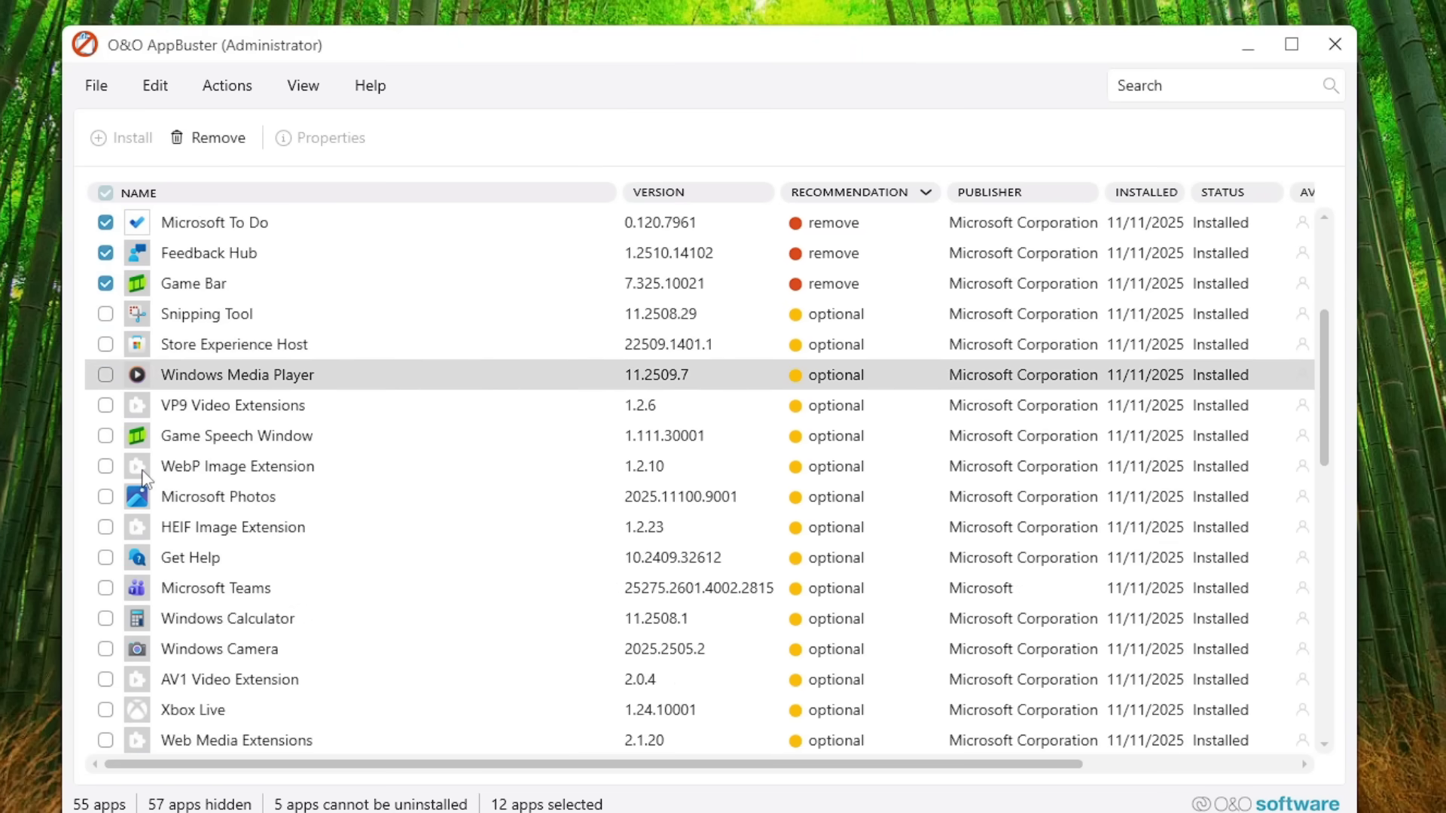
pyautogui.click(106, 438)
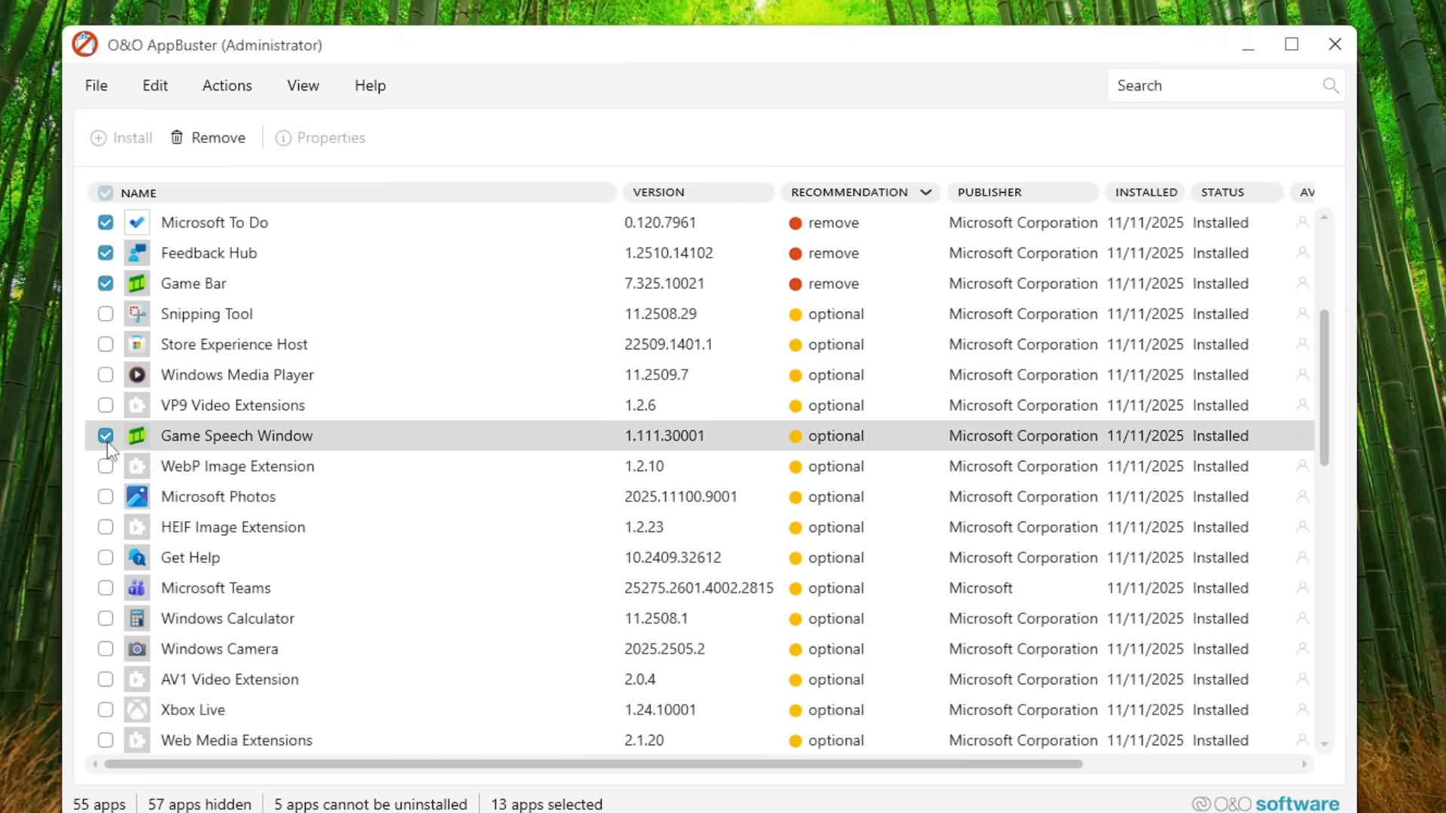
pyautogui.scroll(-1, 115, 471)
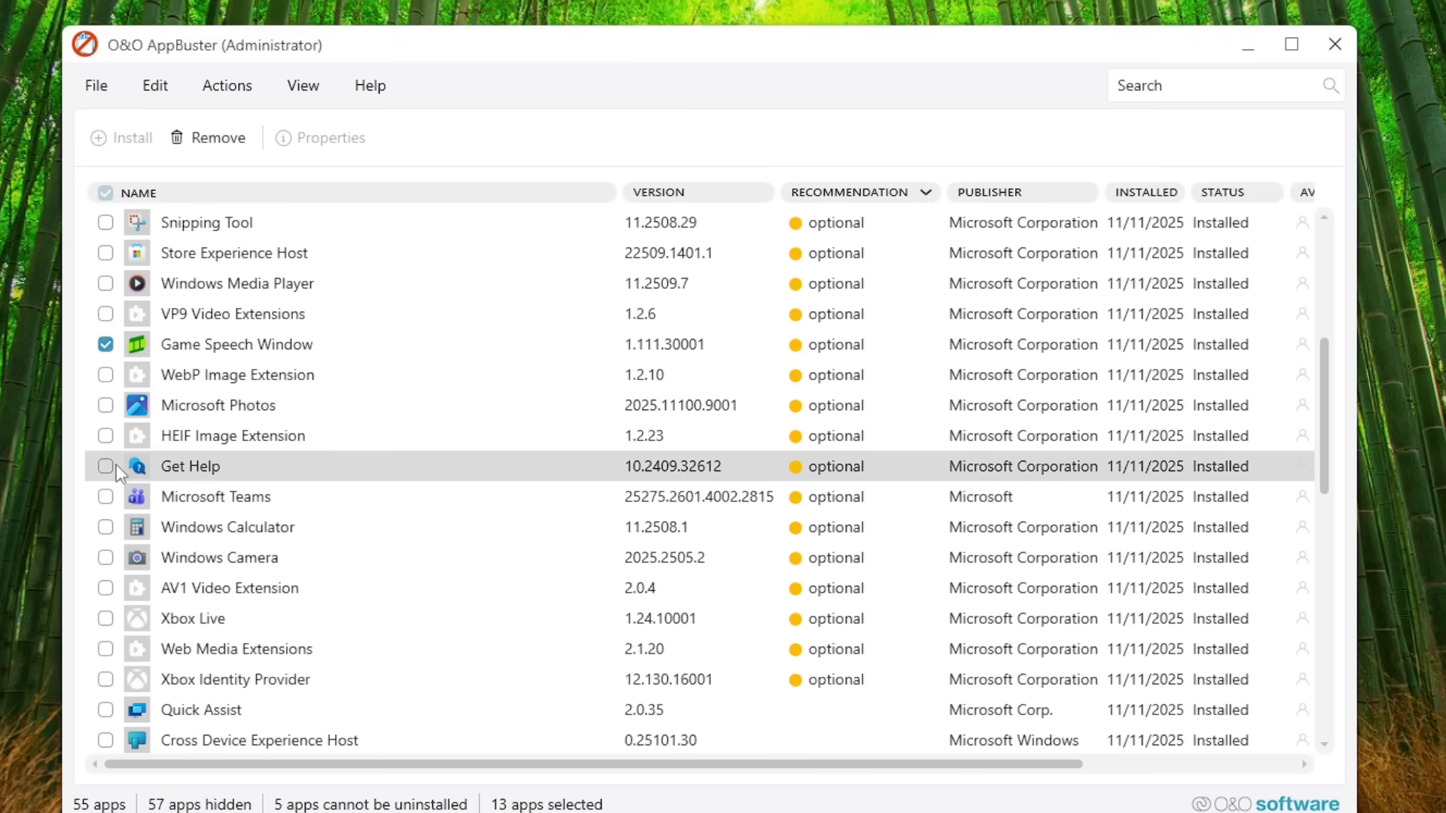
pyautogui.click(106, 467)
pyautogui.click(107, 499)
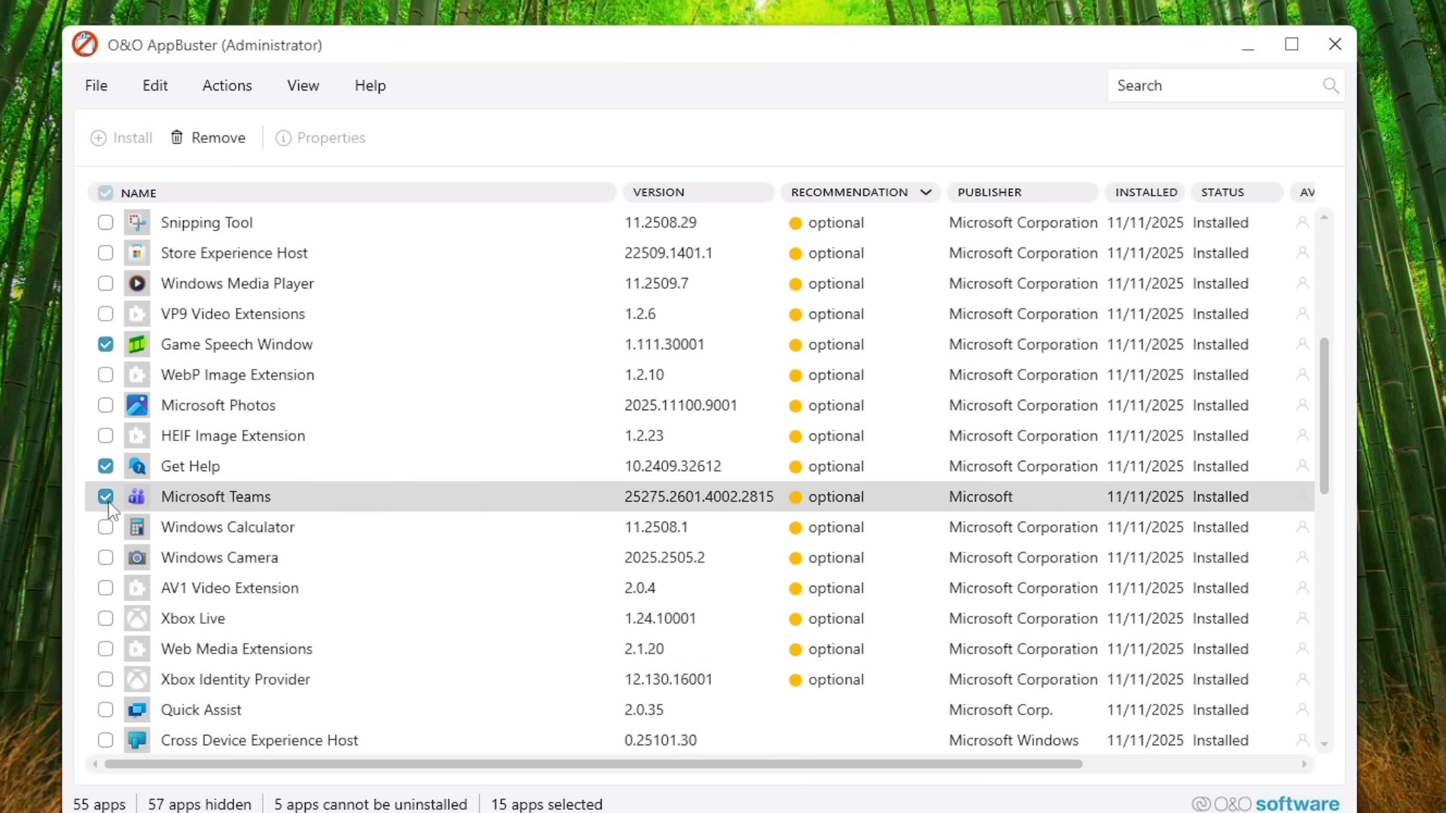
# Step: Also select Quick Assist, Start Experiences App and Microsoft Clipchamp for removal
pyautogui.scroll(-2, 109, 510)
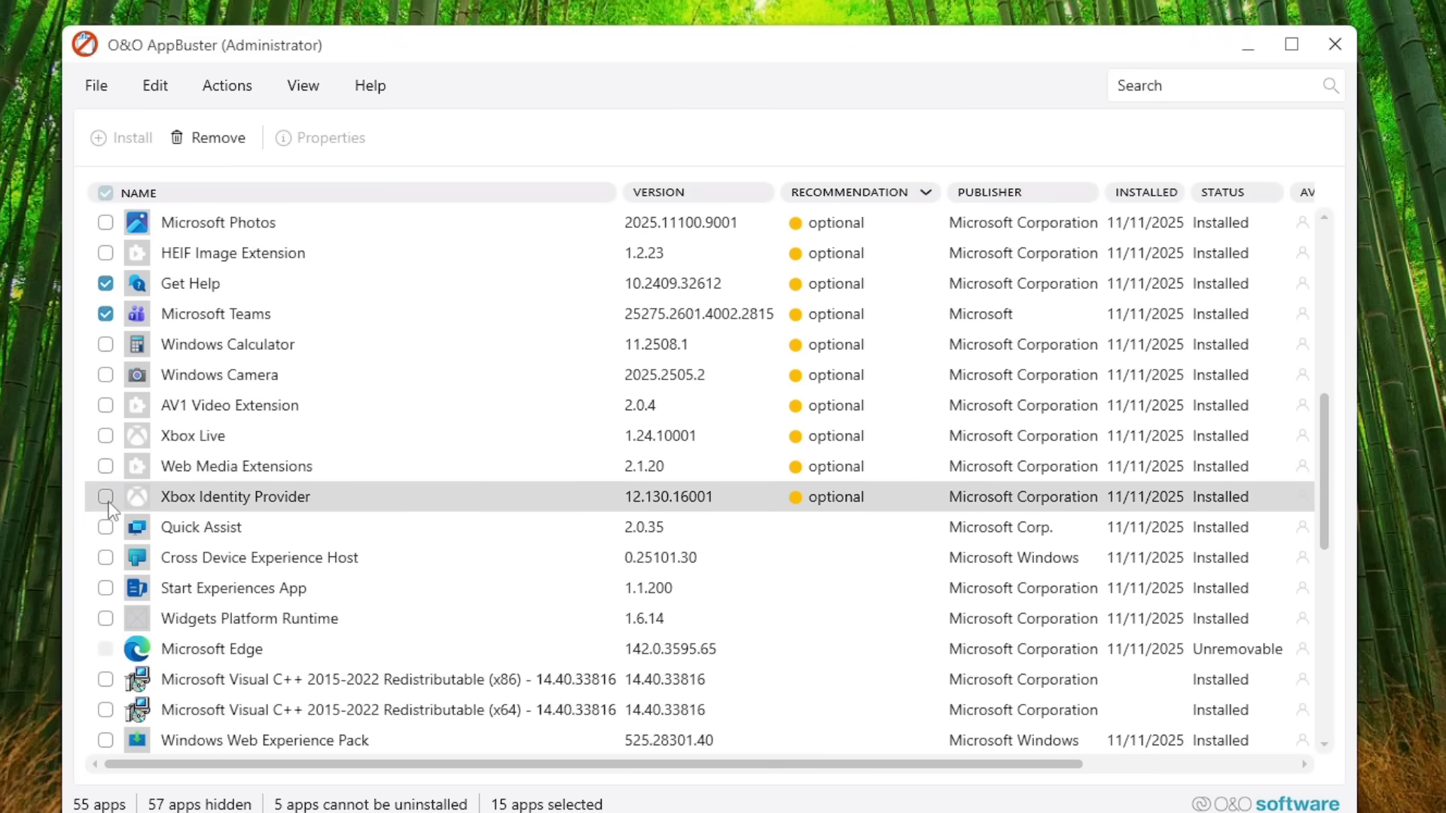
pyautogui.click(106, 528)
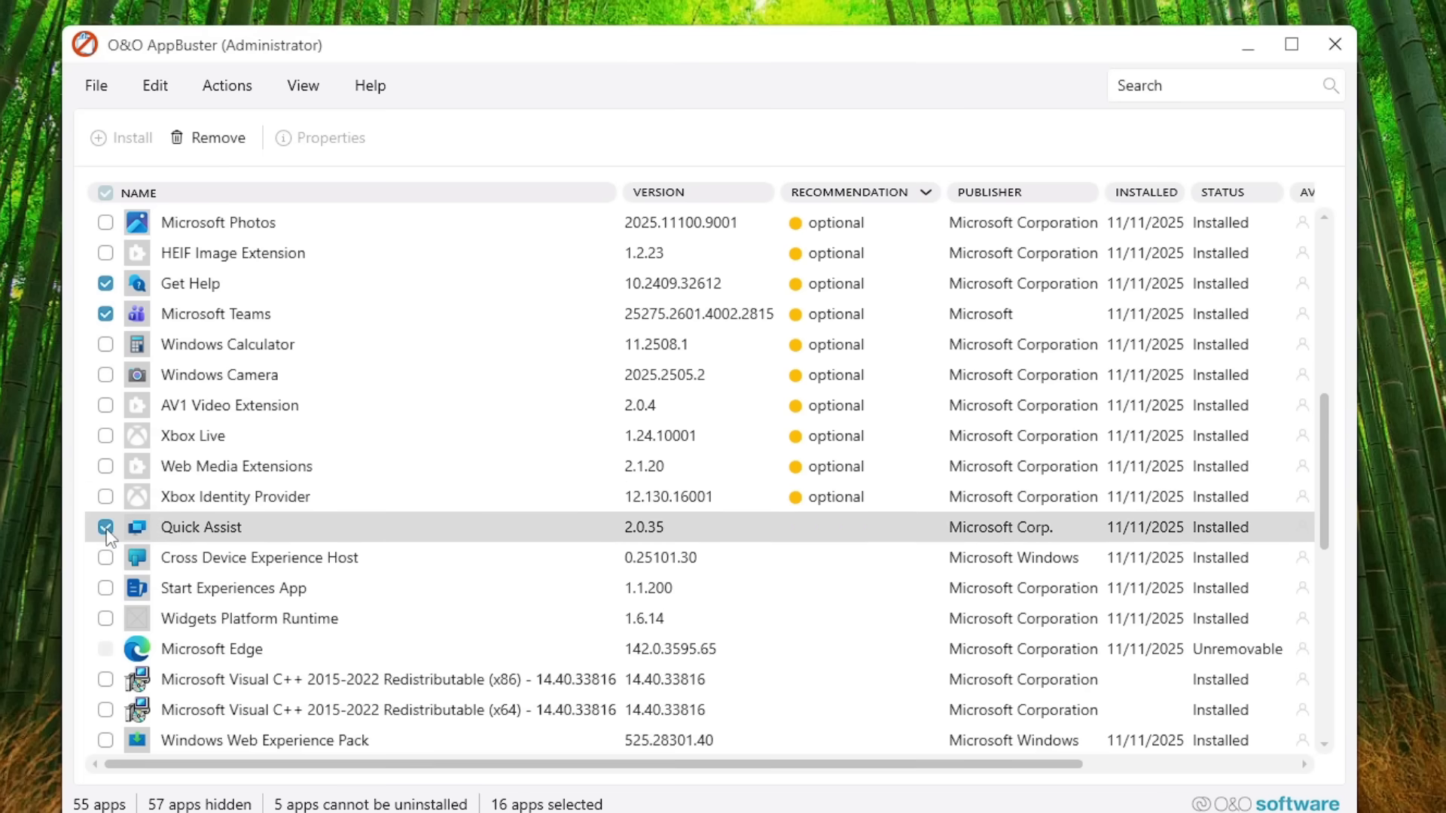
pyautogui.click(105, 591)
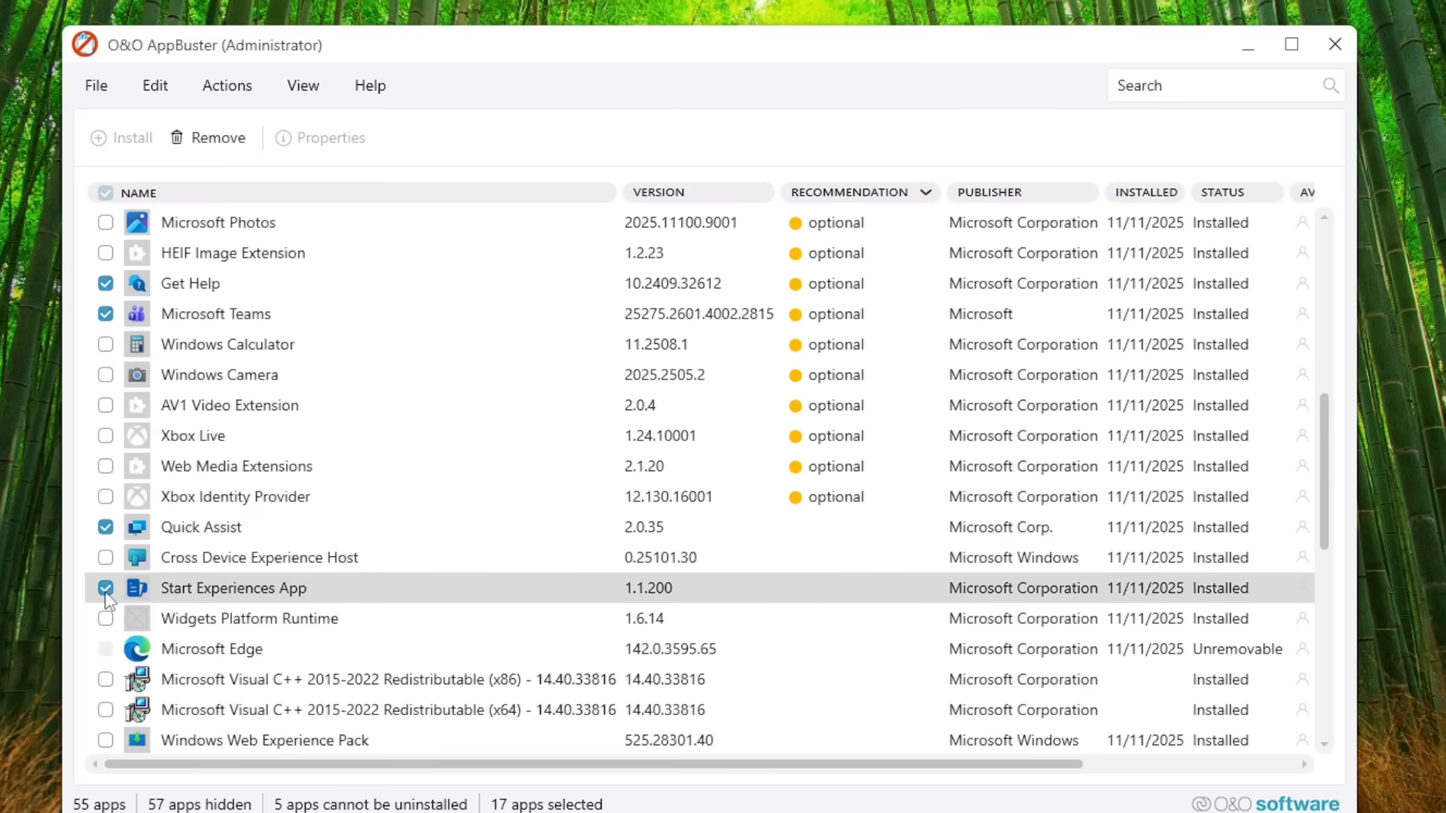
pyautogui.scroll(-1, 113, 647)
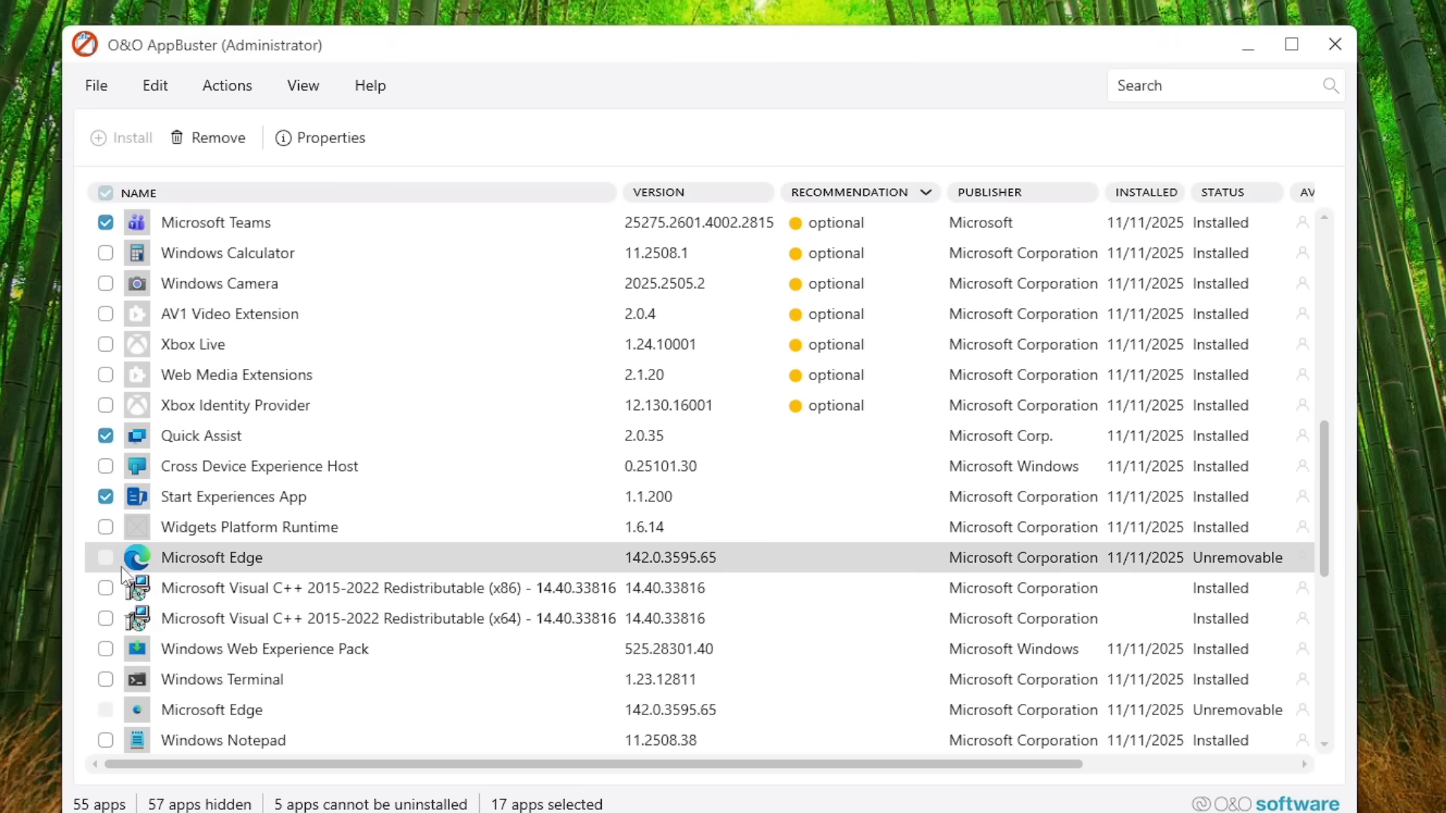
pyautogui.scroll(-2, 113, 576)
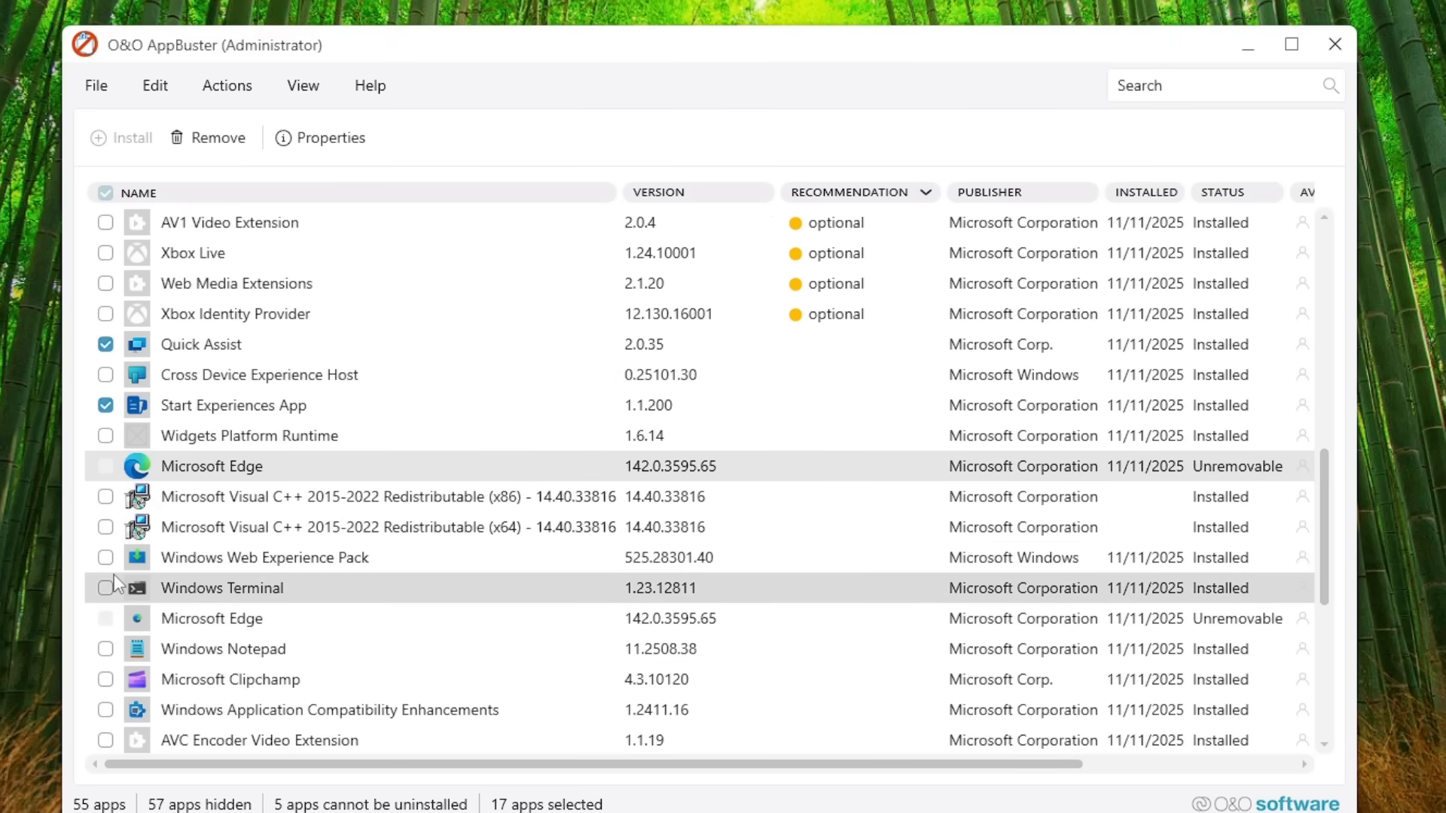
pyautogui.click(104, 588)
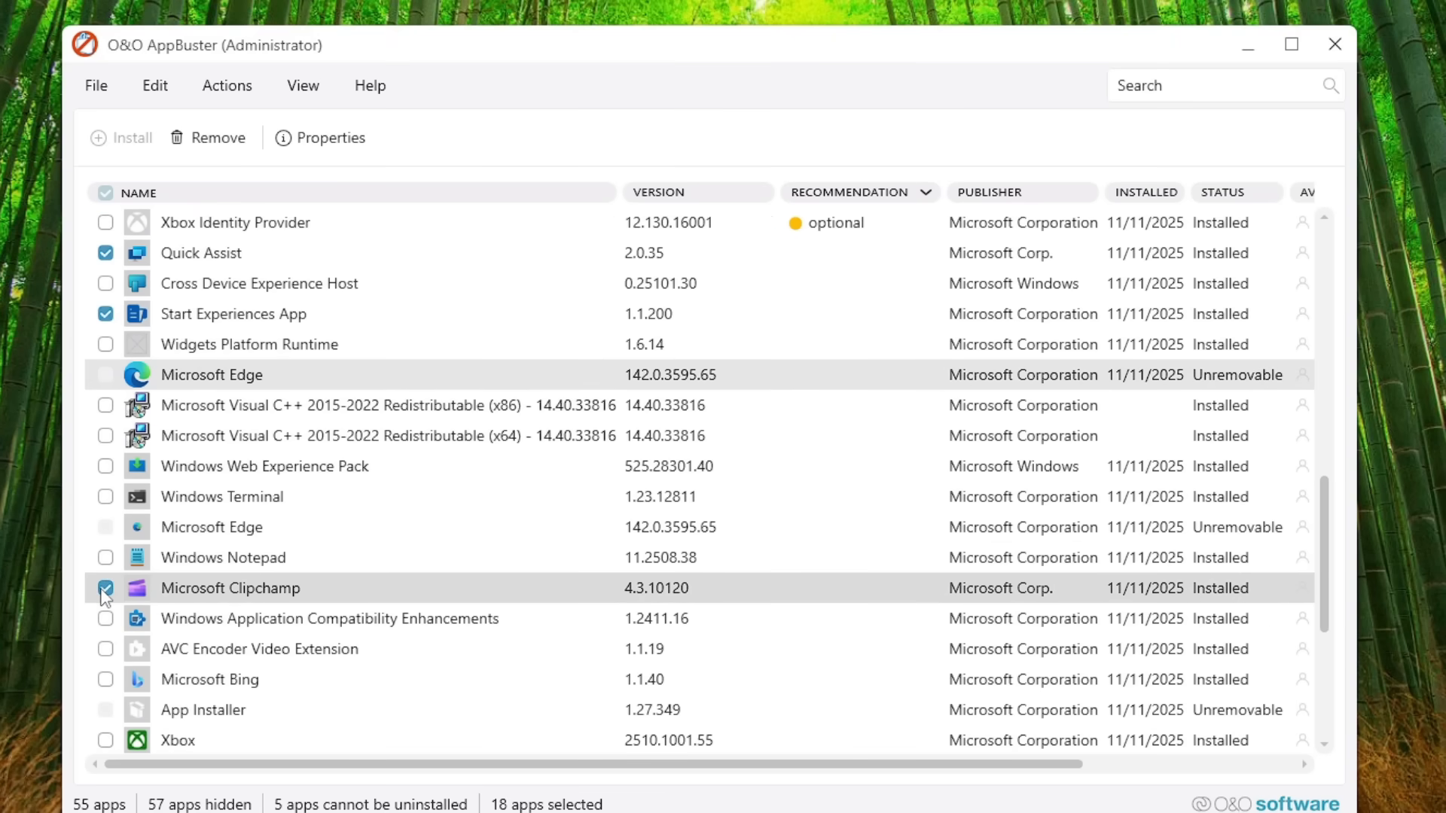
# Step: Add Microsoft Bing, Xbox and Microsoft OneDrive to the apps selected for removal
pyautogui.scroll(-1, 252, 414)
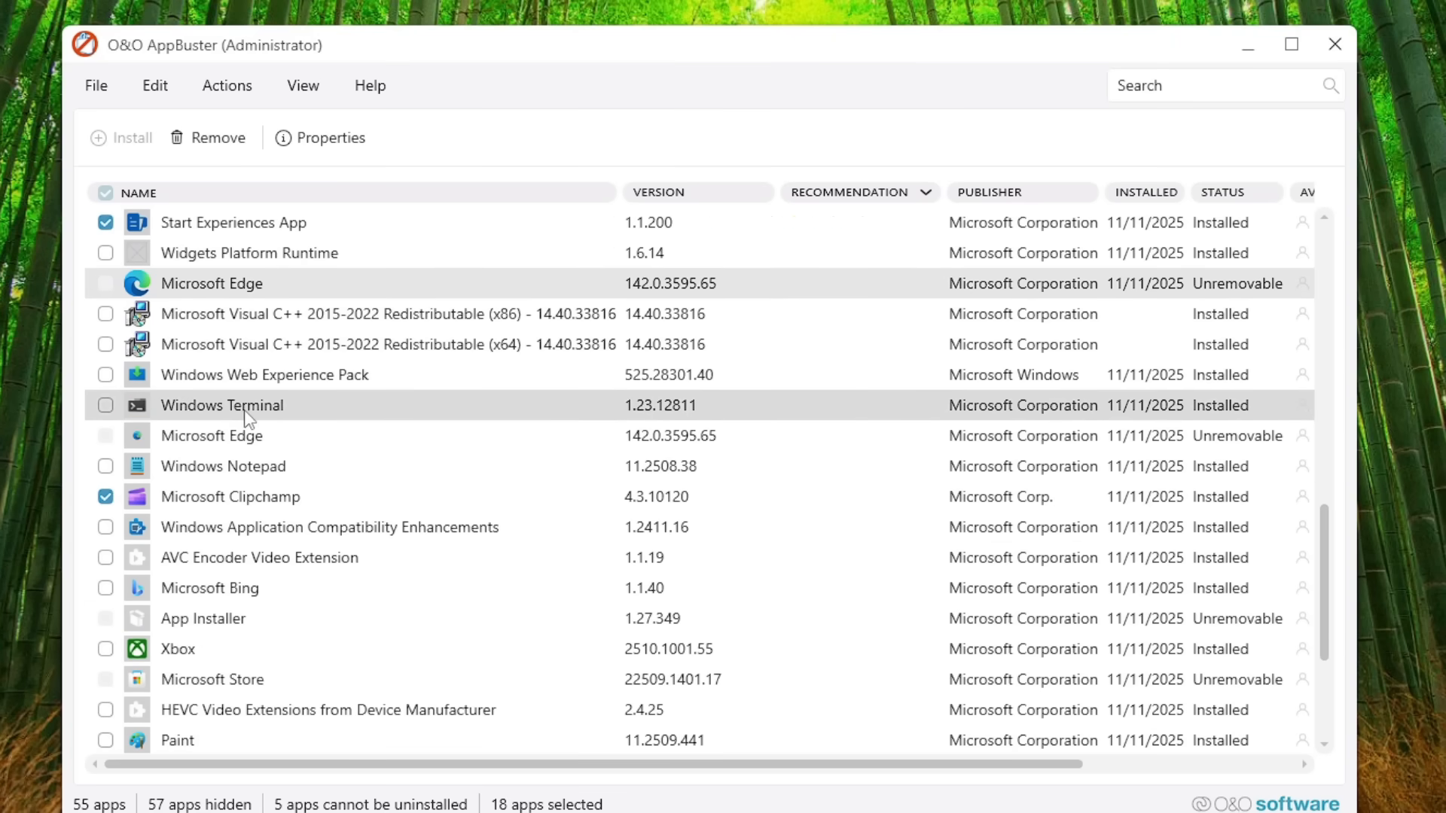
pyautogui.scroll(-1, 253, 417)
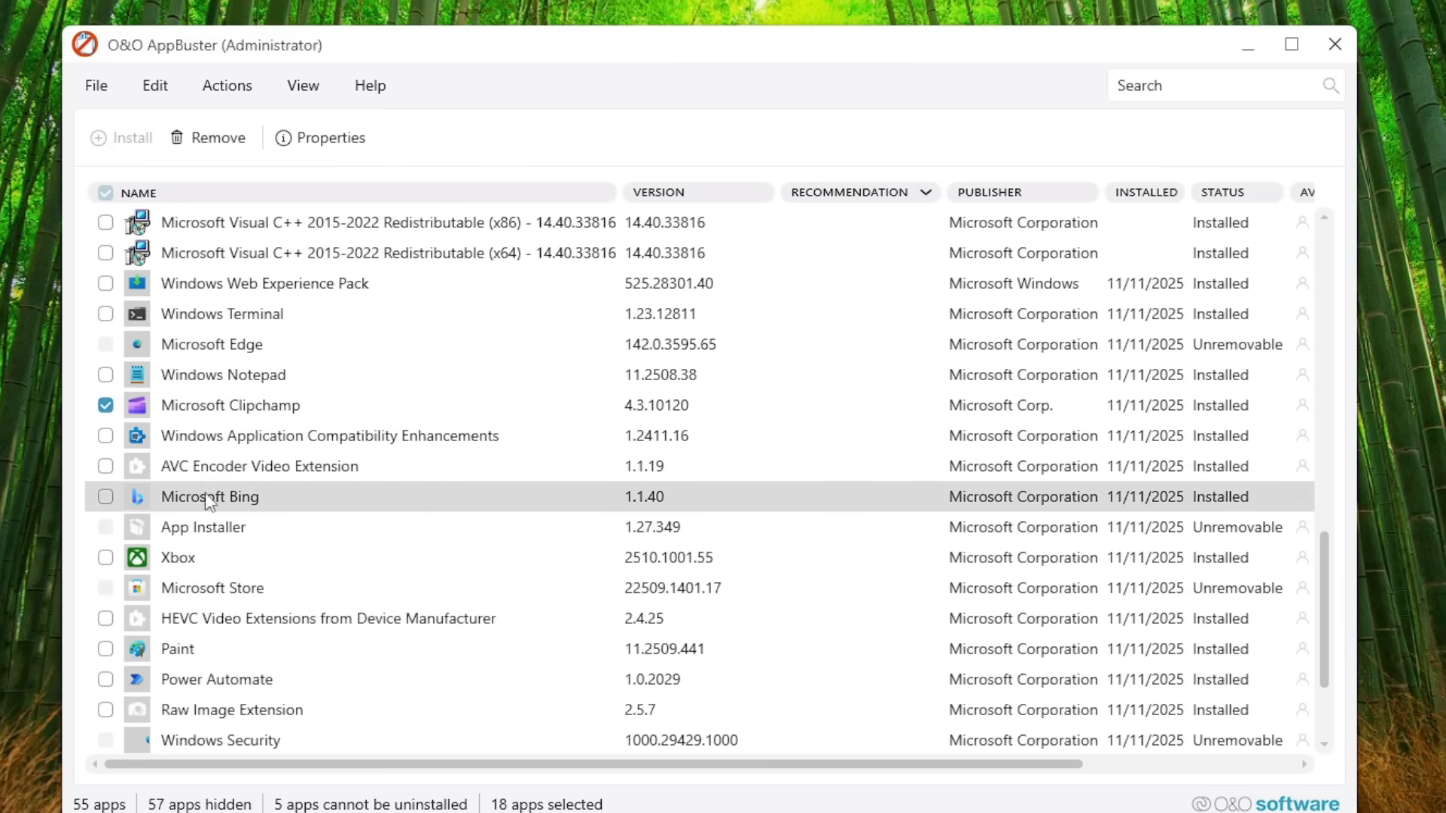
pyautogui.click(107, 498)
pyautogui.click(105, 558)
pyautogui.scroll(-2, 145, 618)
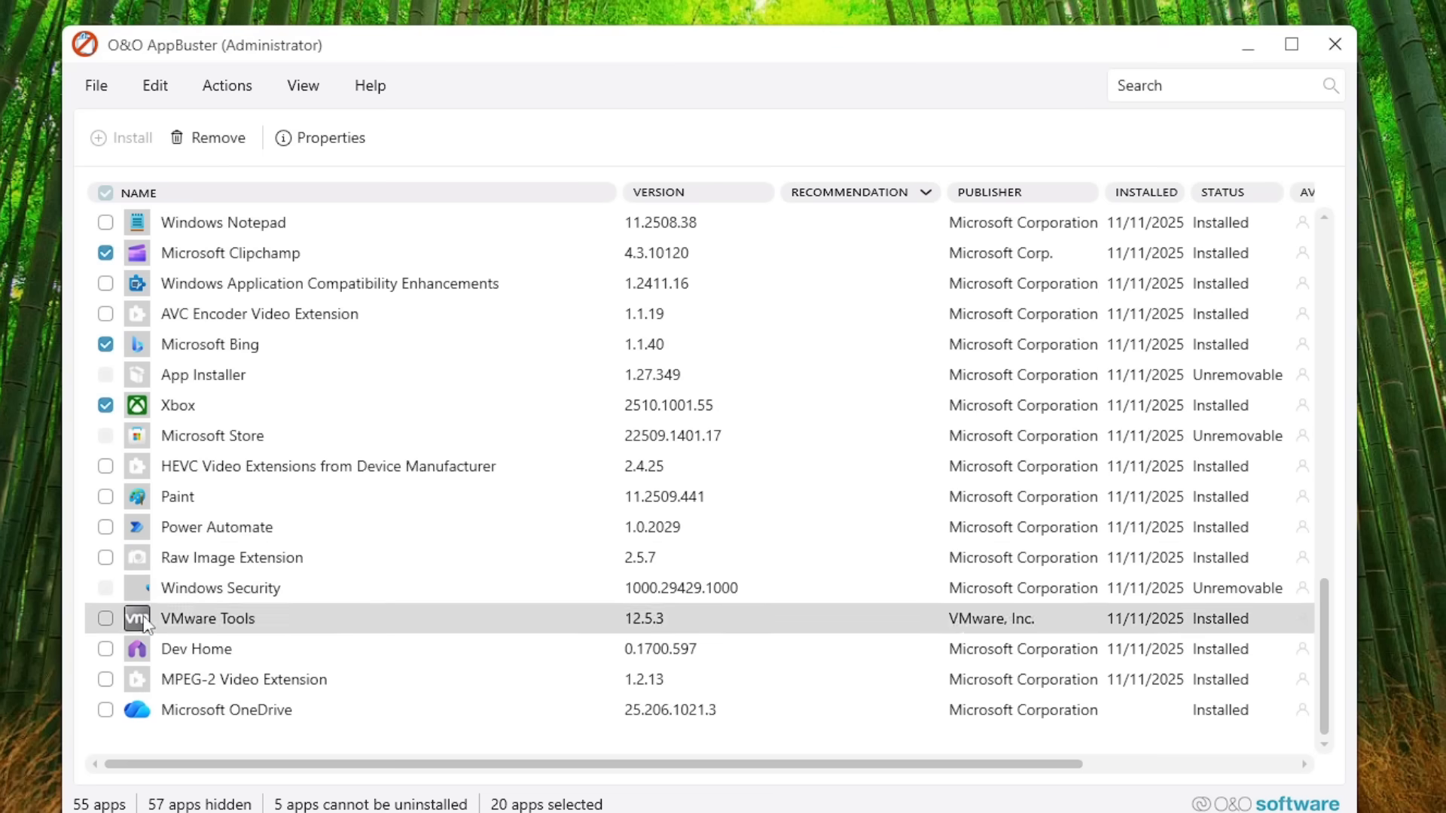
pyautogui.click(105, 711)
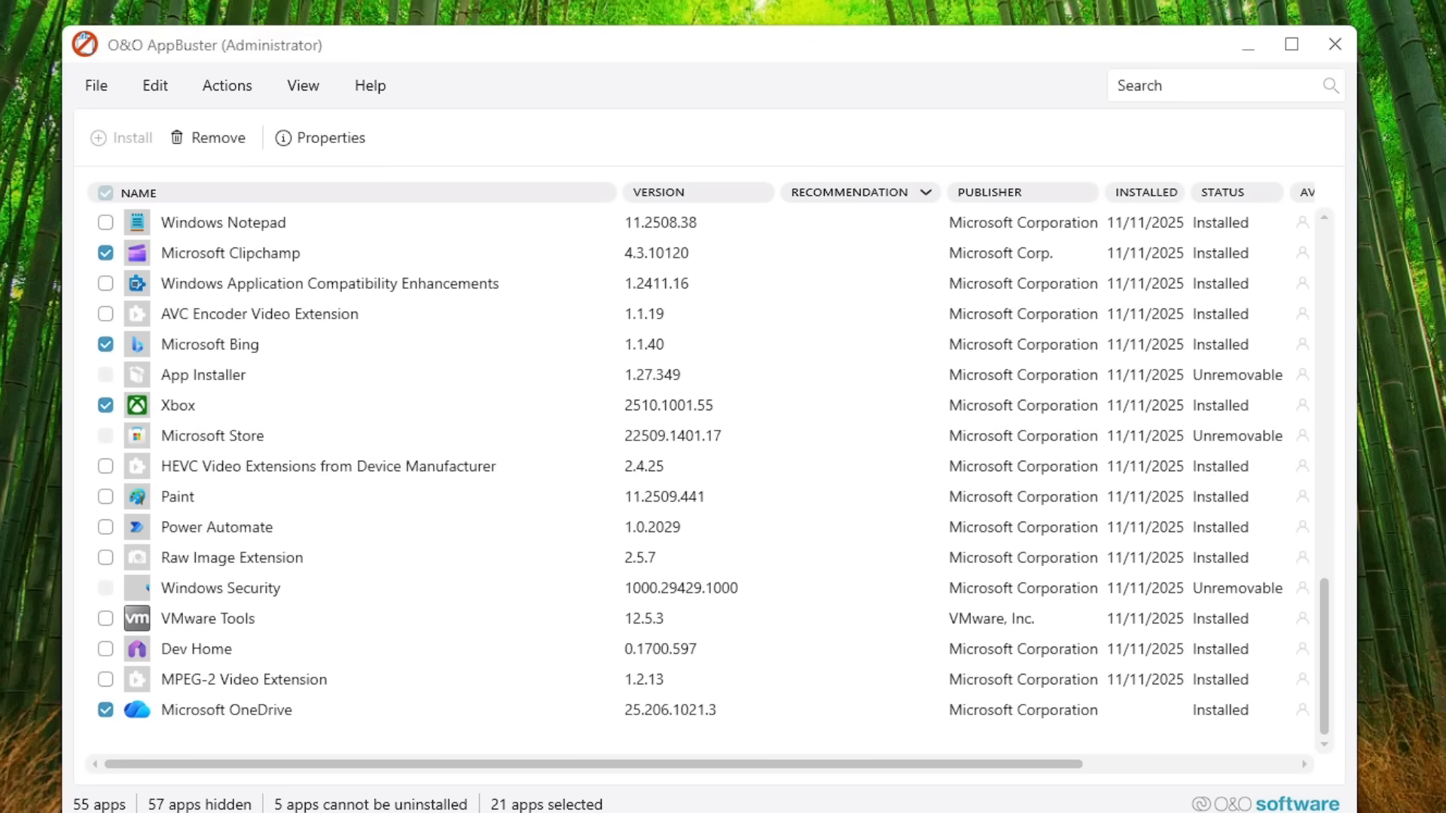
# Step: Check the CPU performance figures, including processes and threads, in Task Manager, and minimize it
pyautogui.hotkey('ctrl', 'shift', 'Escape')
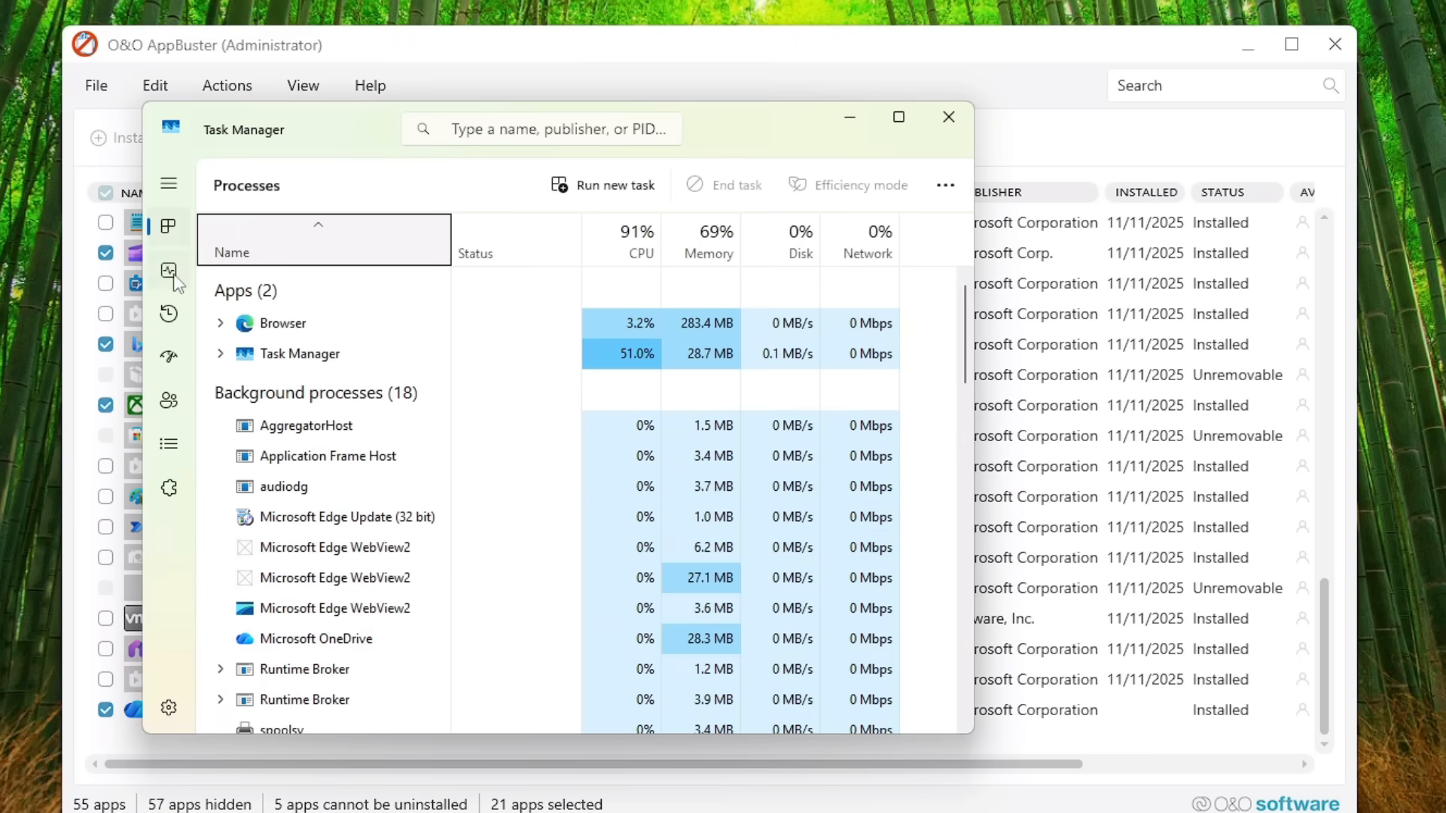
pyautogui.click(173, 275)
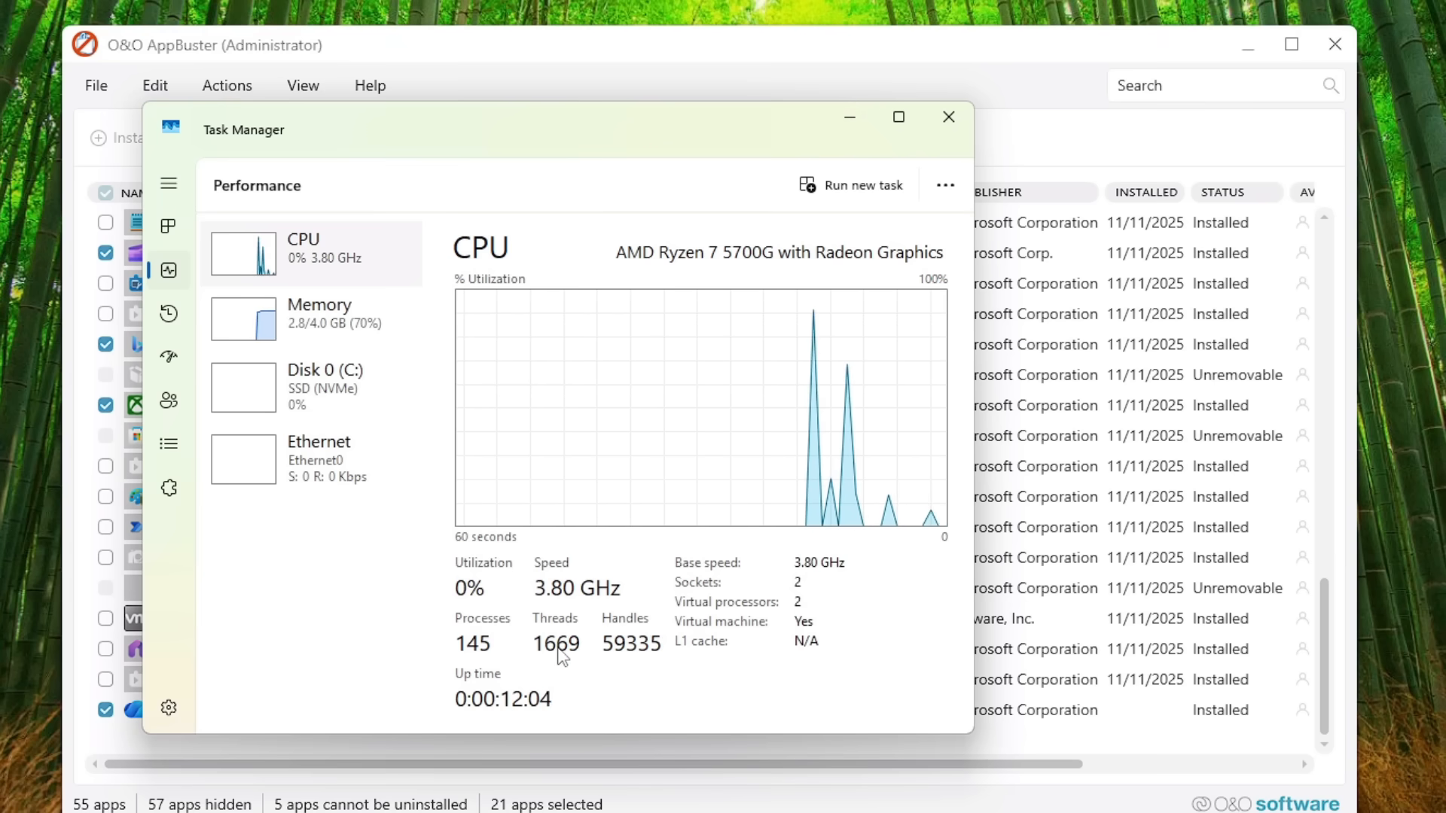
pyautogui.click(850, 117)
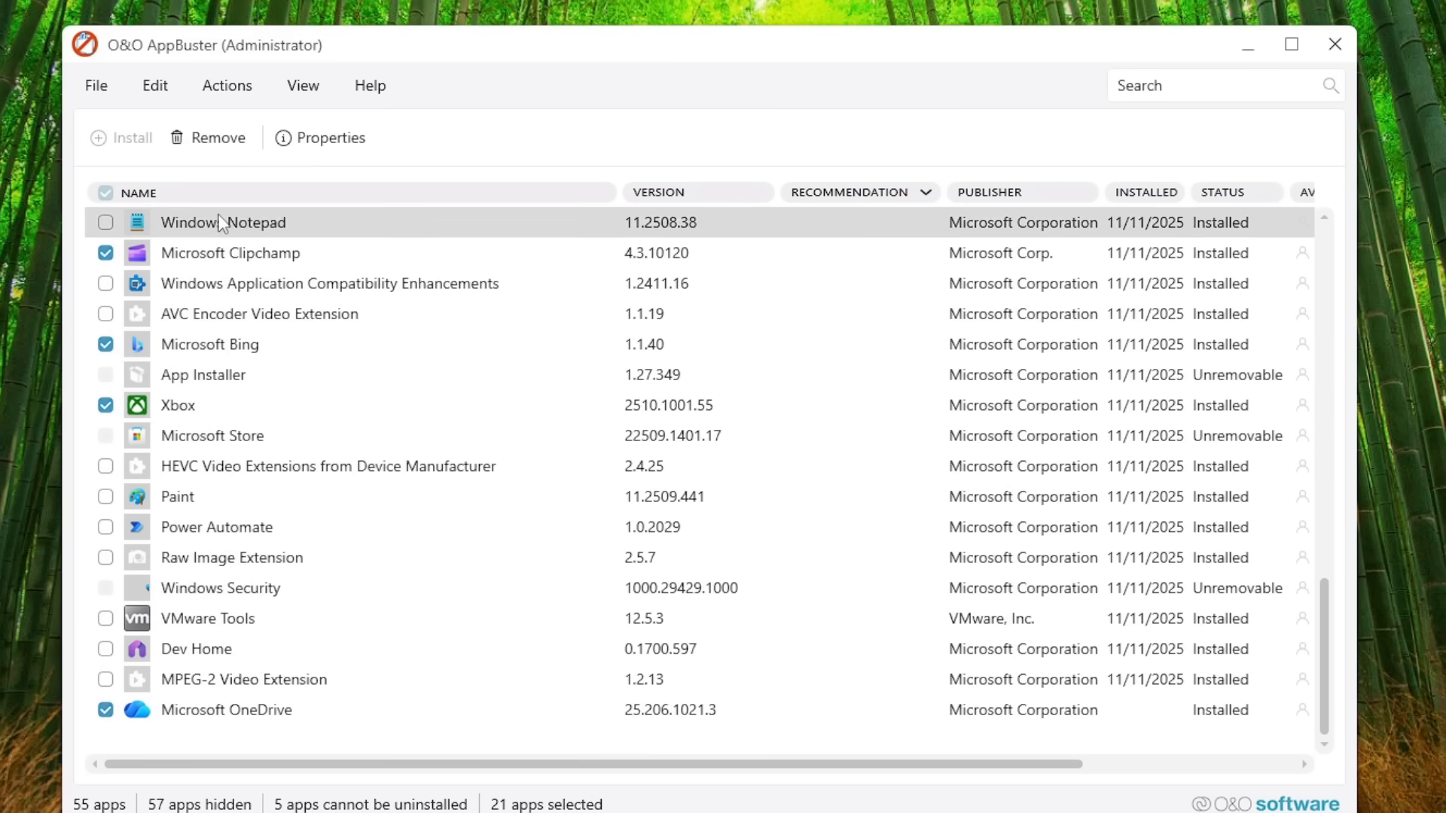
# Step: Uninstall the selected apps for the current user, continuing without a system restore point, and look over the remaining app list
pyautogui.click(232, 140)
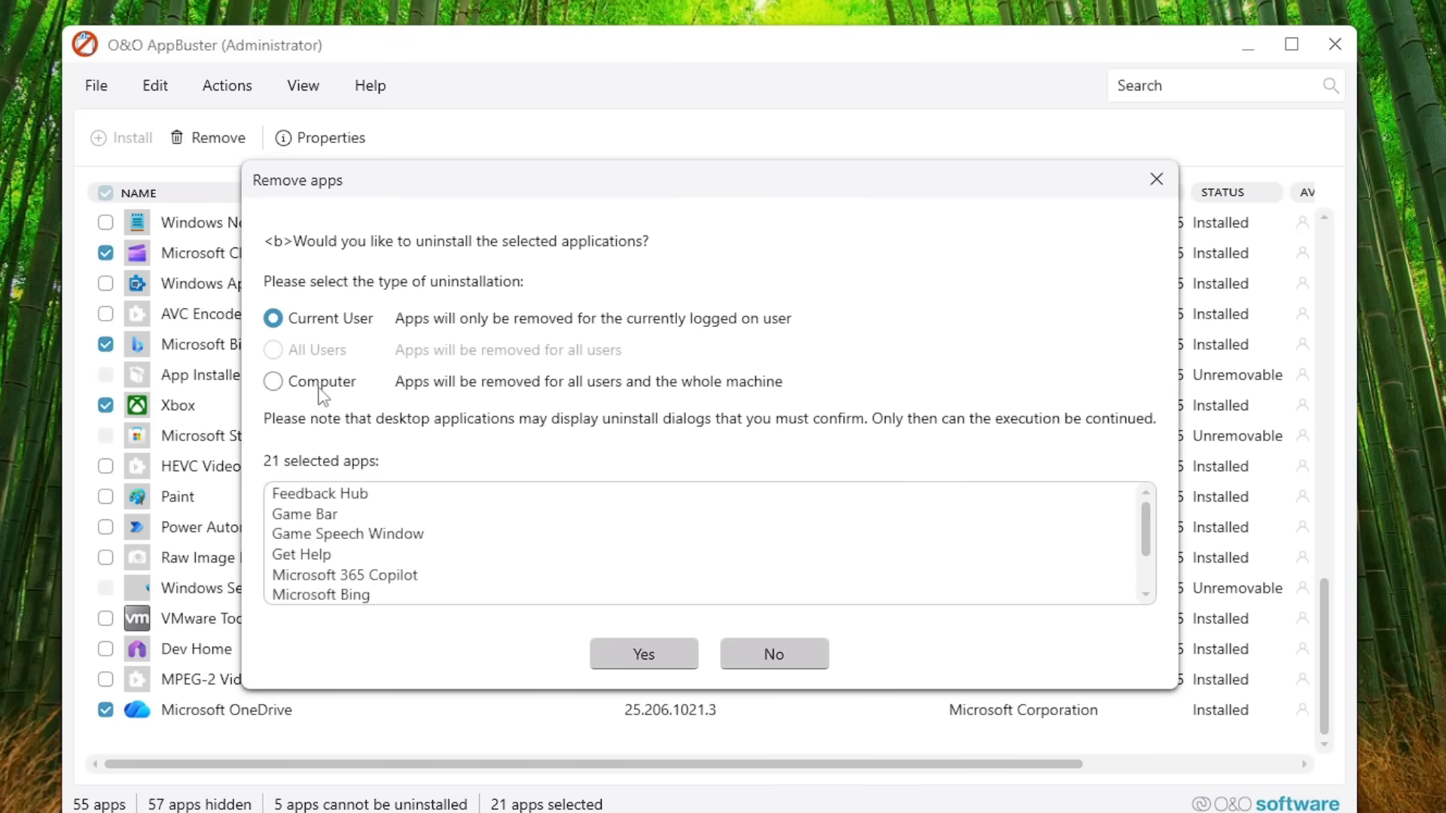
pyautogui.click(644, 655)
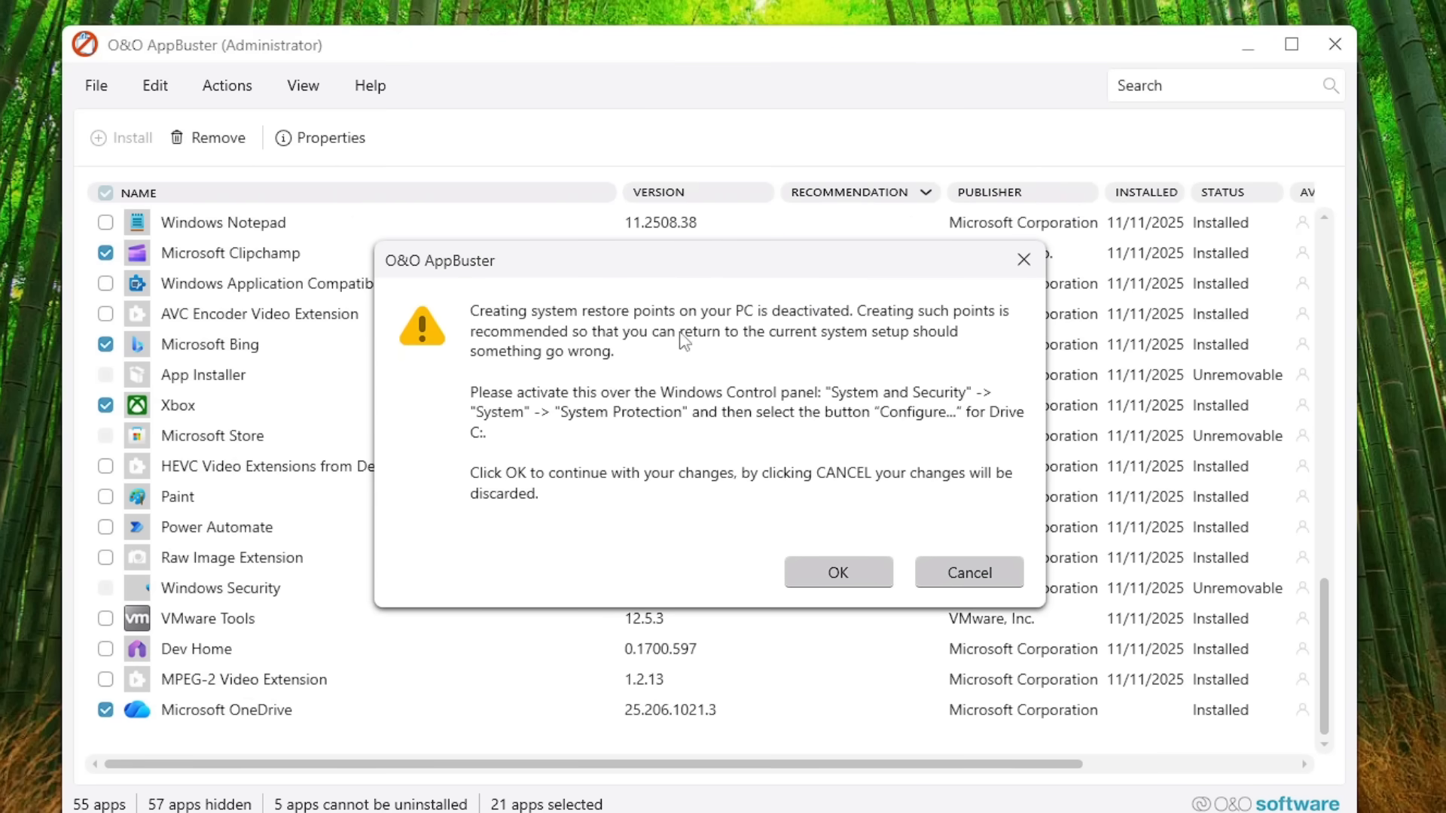
pyautogui.moveTo(625, 257); pyautogui.dragTo(562, 253)
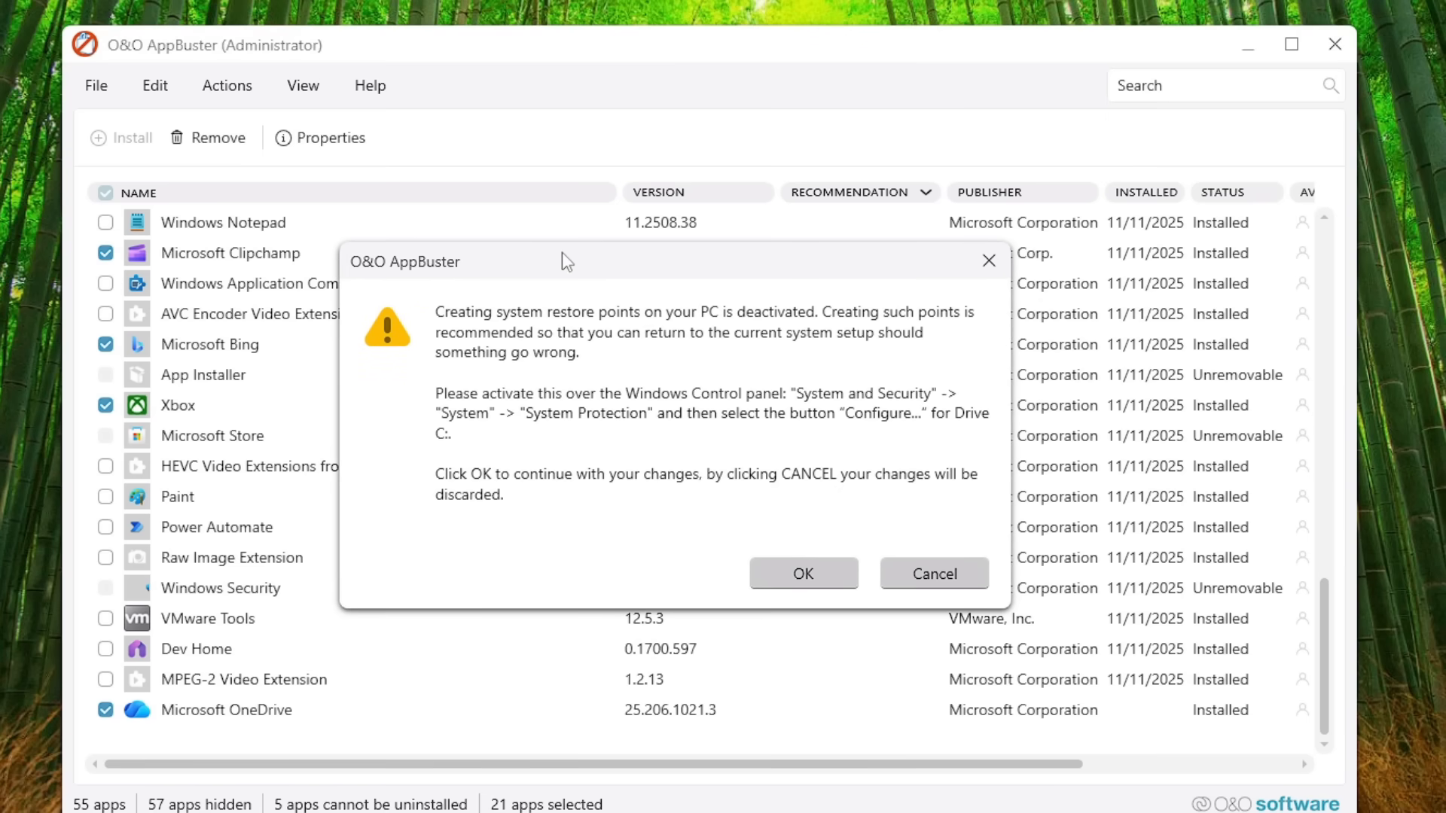
pyautogui.click(783, 578)
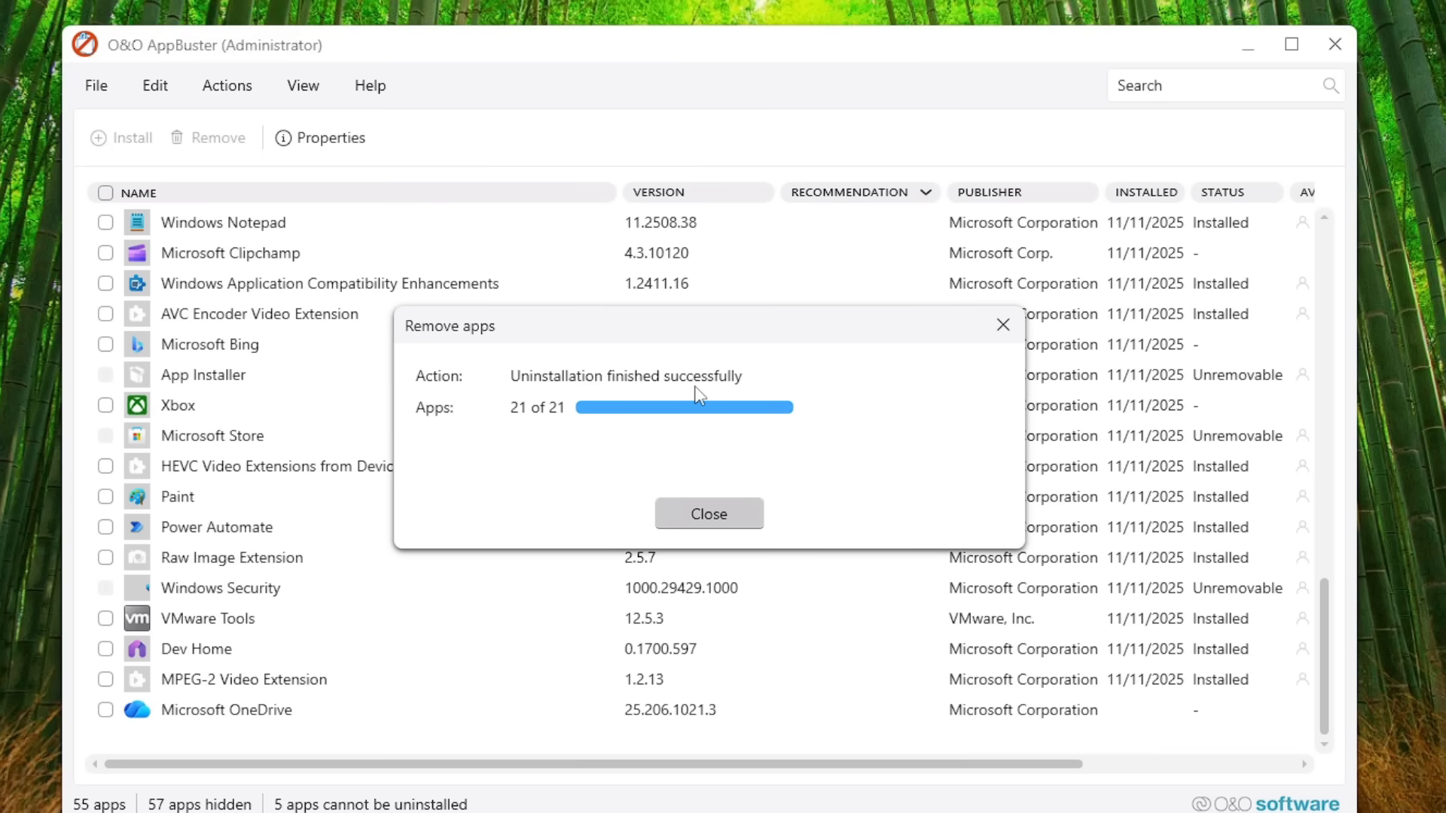
pyautogui.click(722, 513)
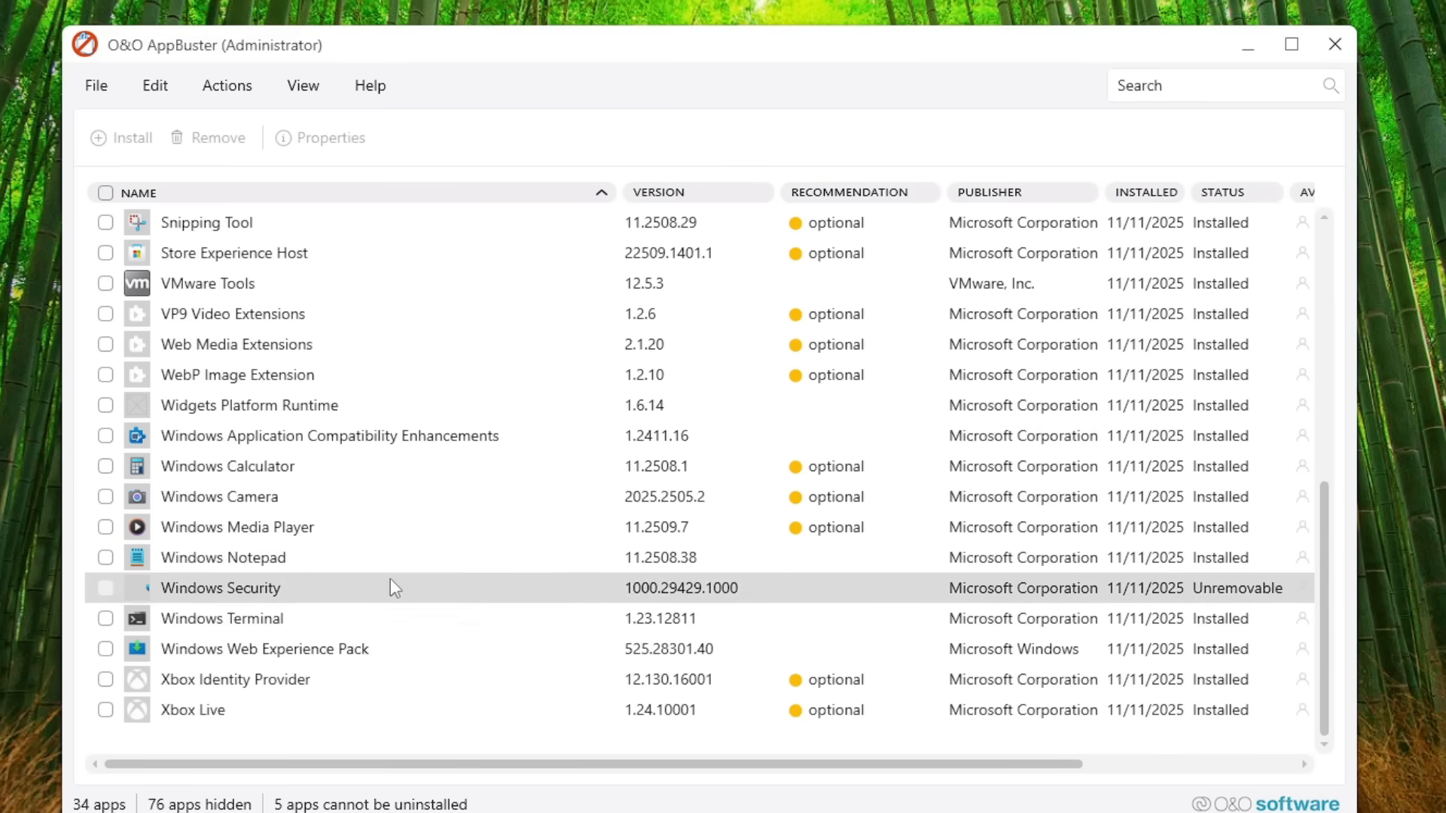
pyautogui.scroll(5, 406, 395)
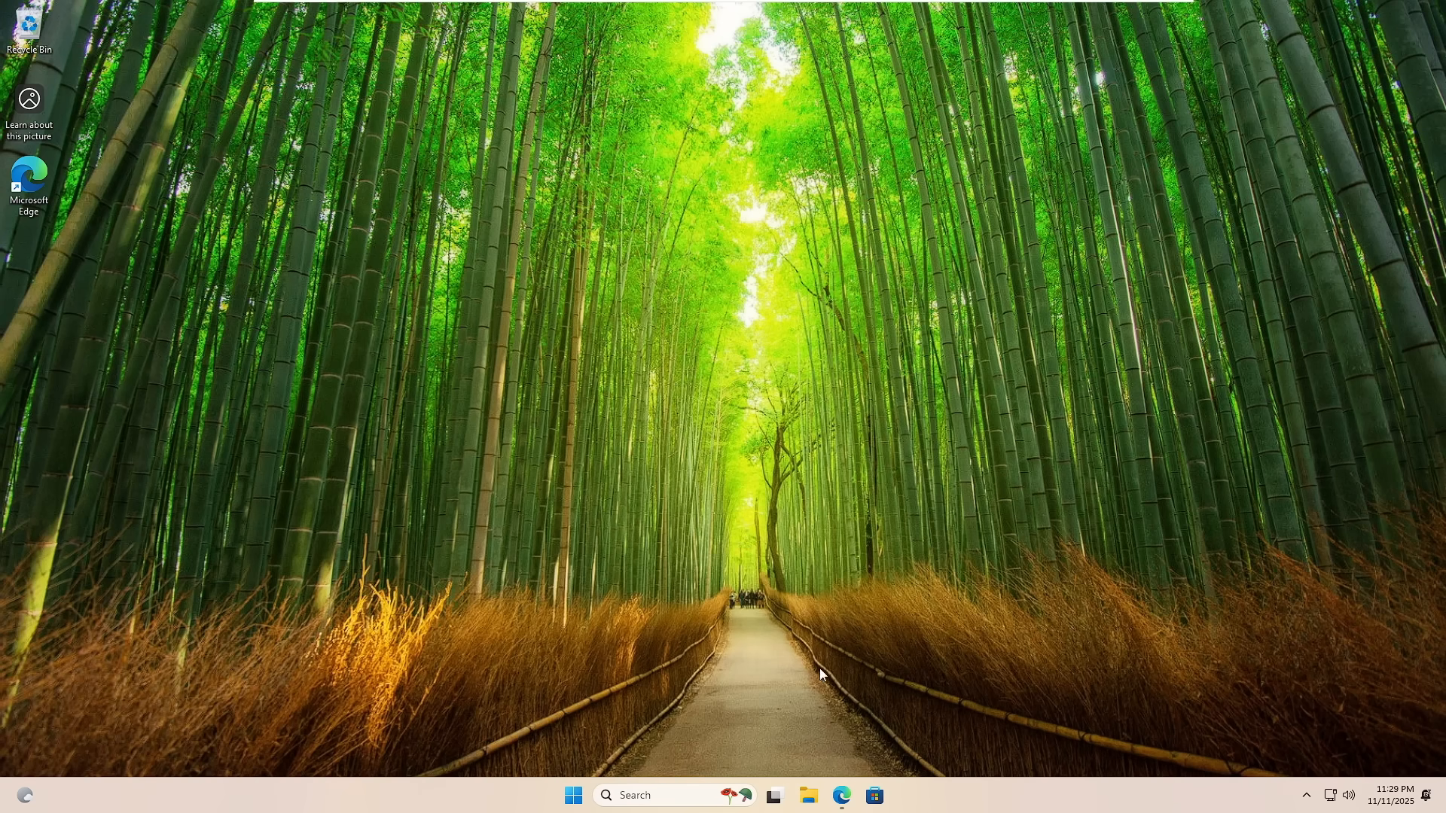
# Step: Switch to Microsoft Edge, open the O&O ShutUp10++ product page from the "o&o" search results, and return to the O&O AppBuster page
pyautogui.click(843, 797)
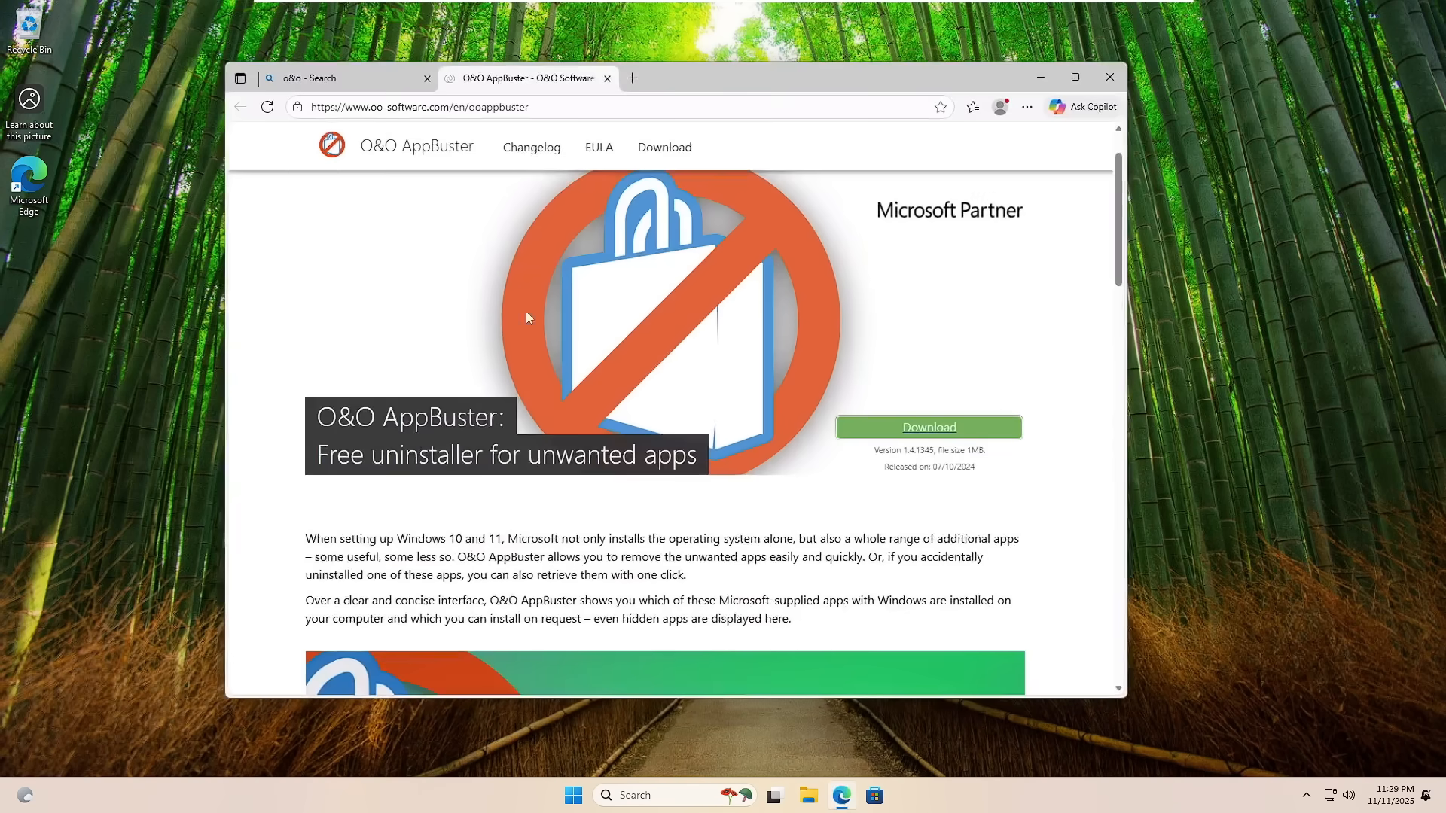
pyautogui.click(363, 76)
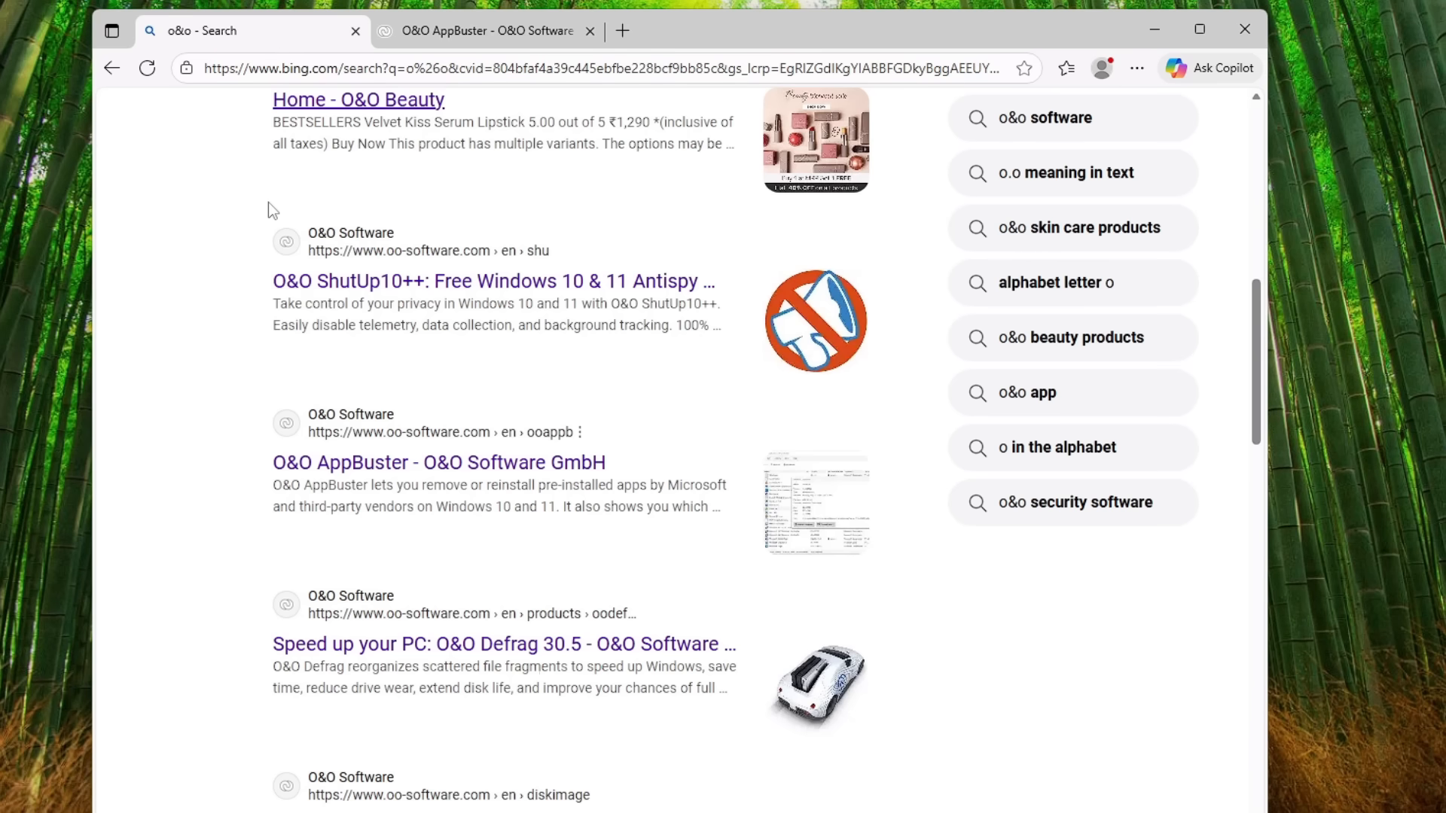
pyautogui.scroll(10, 268, 202)
pyautogui.scroll(-4, 375, 220)
pyautogui.scroll(-6, 377, 233)
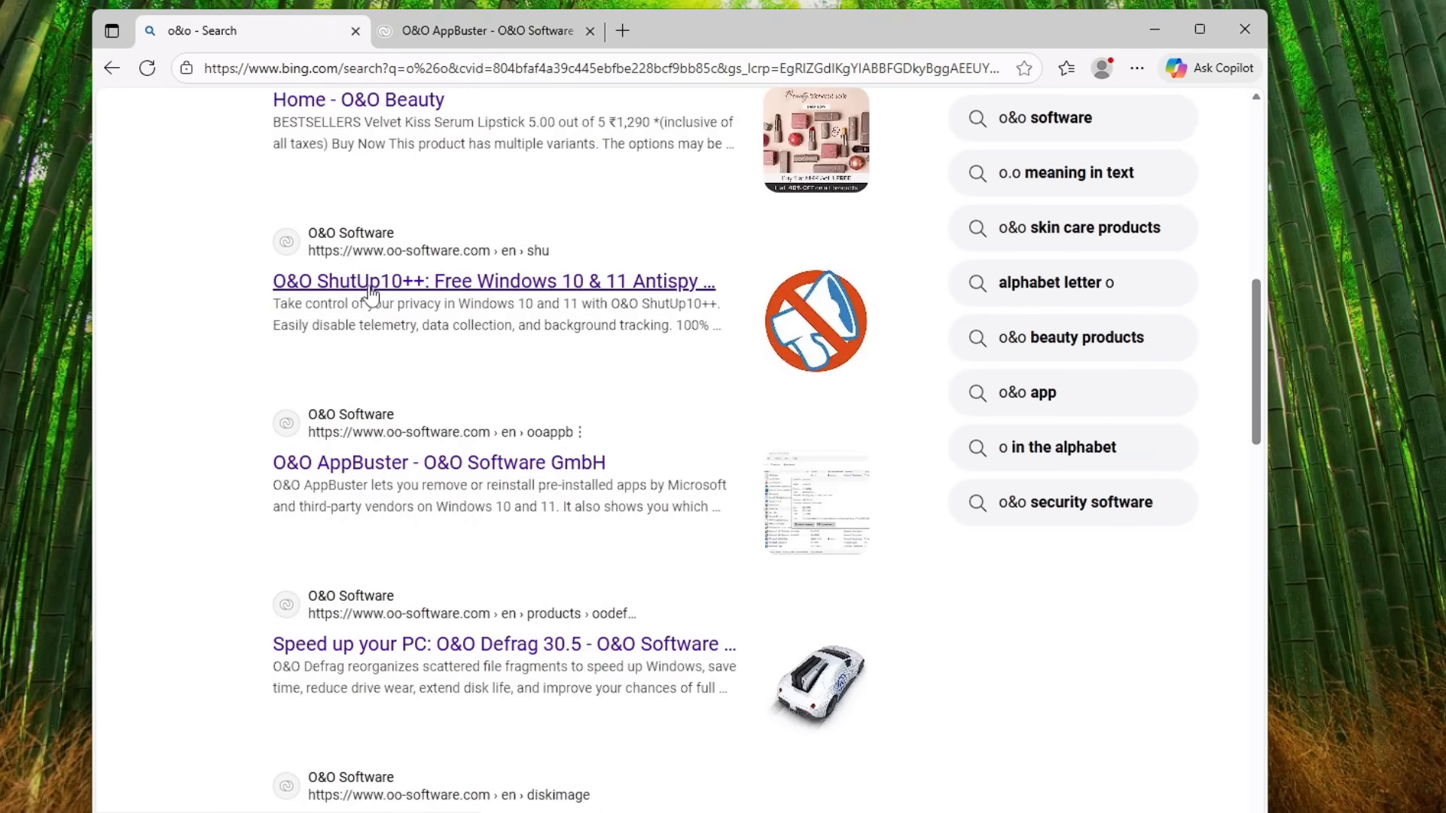
pyautogui.click(369, 286)
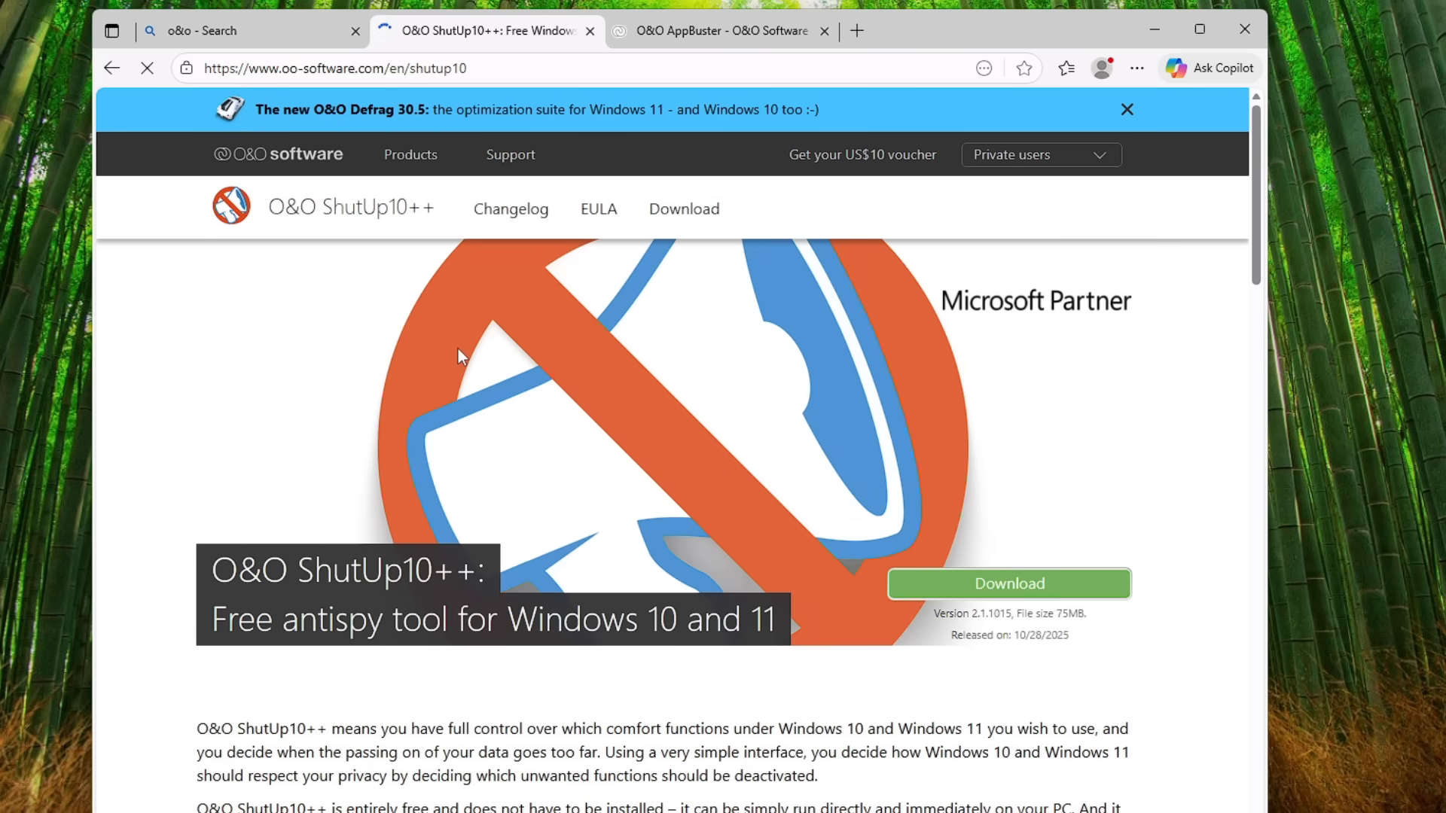
pyautogui.scroll(-1, 429, 384)
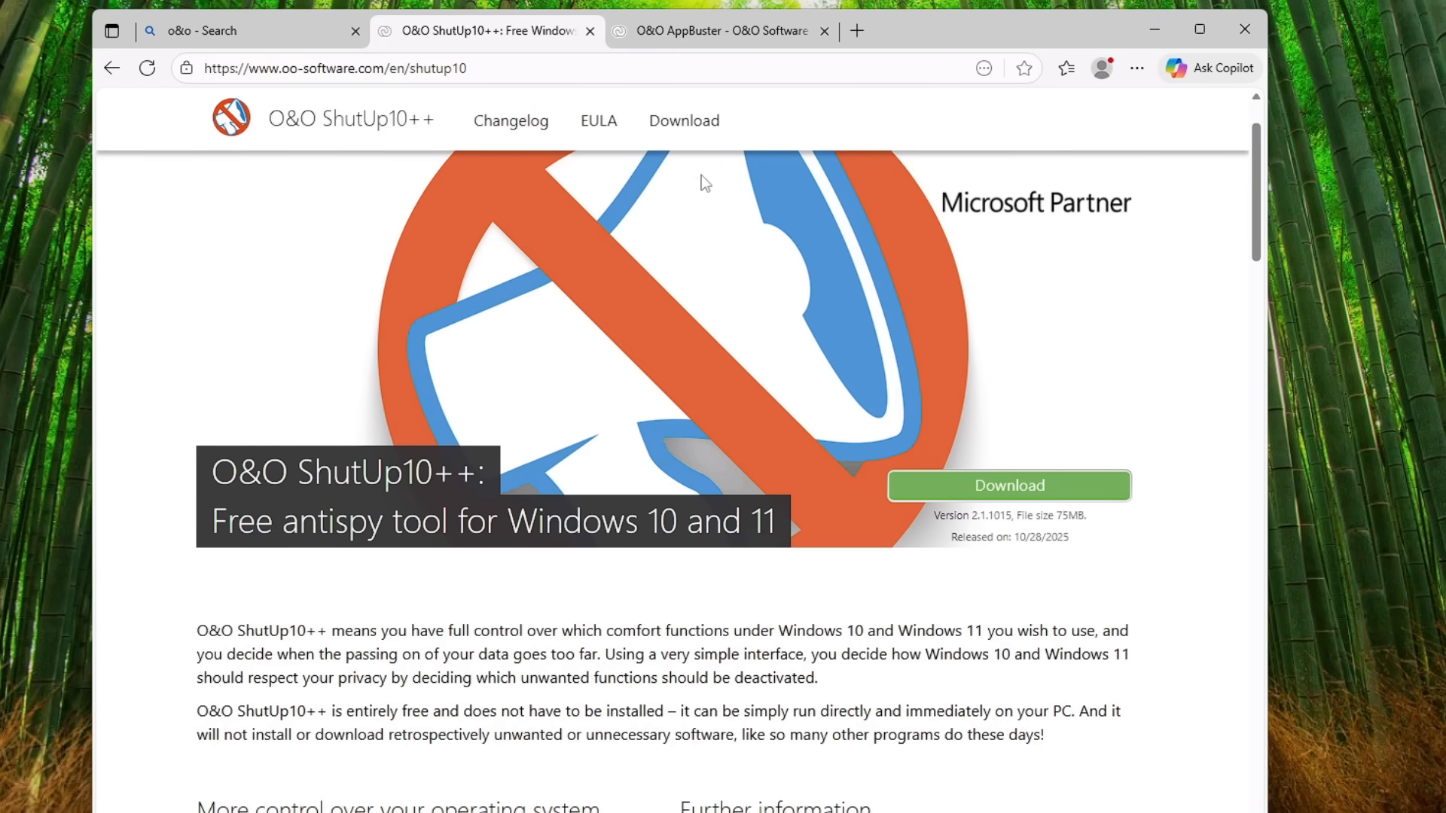
pyautogui.click(723, 28)
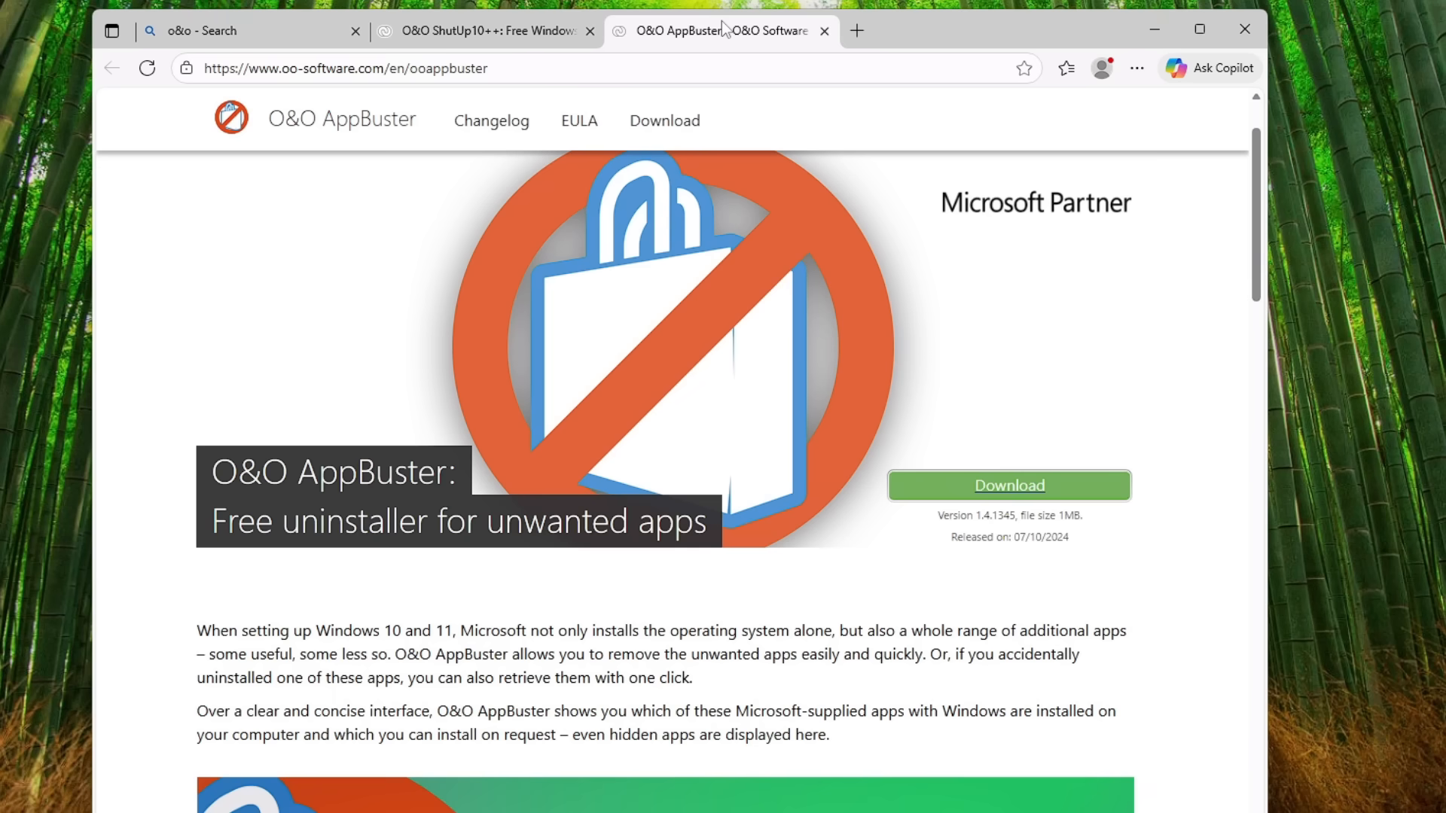
# Step: Download the 64-bit version of O&O ShutUp10++ from its product page and run OOSU10.exe, allowing it to make changes to the device
pyautogui.click(495, 30)
pyautogui.click(1024, 489)
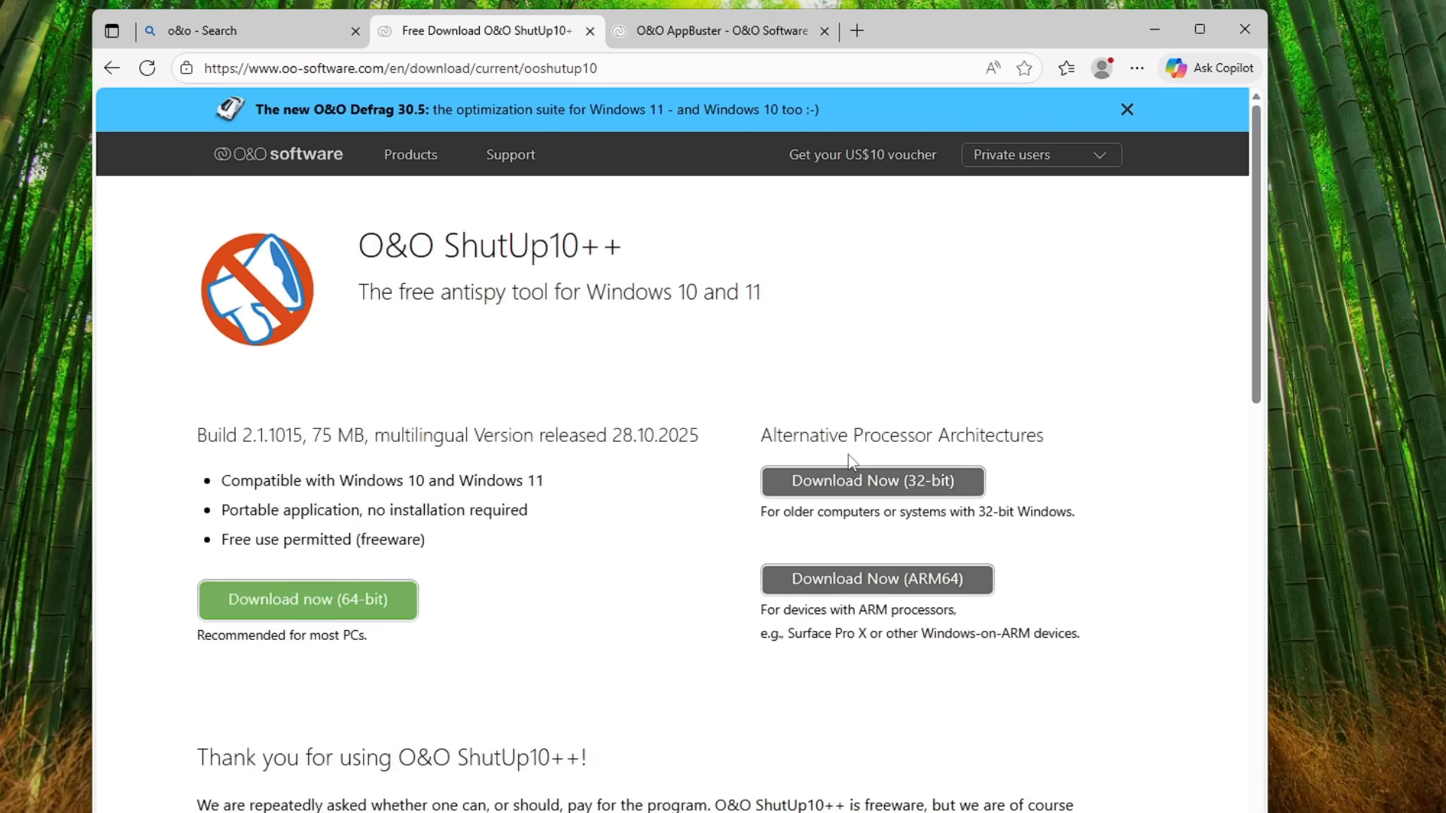
pyautogui.click(348, 617)
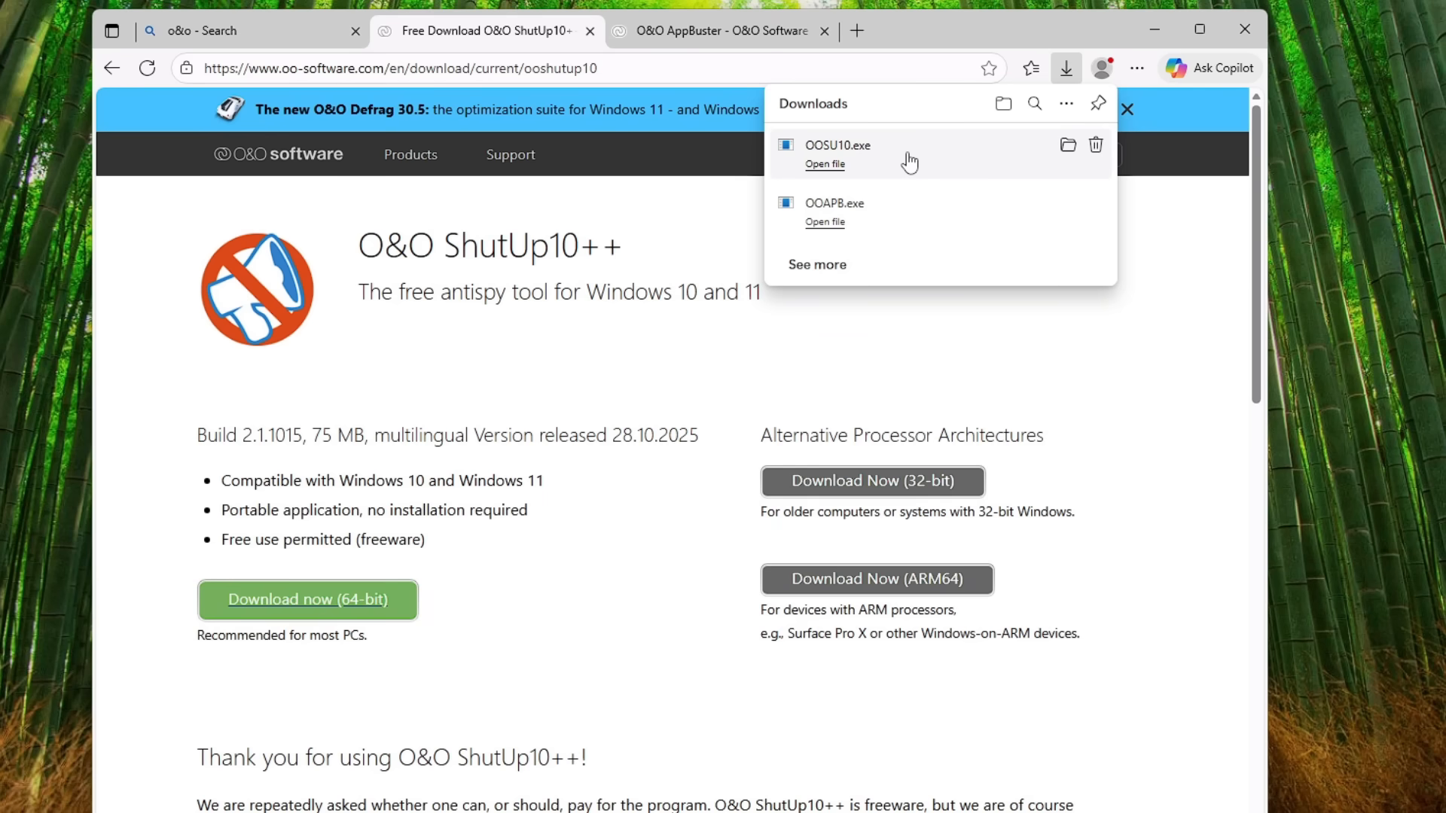
pyautogui.click(910, 162)
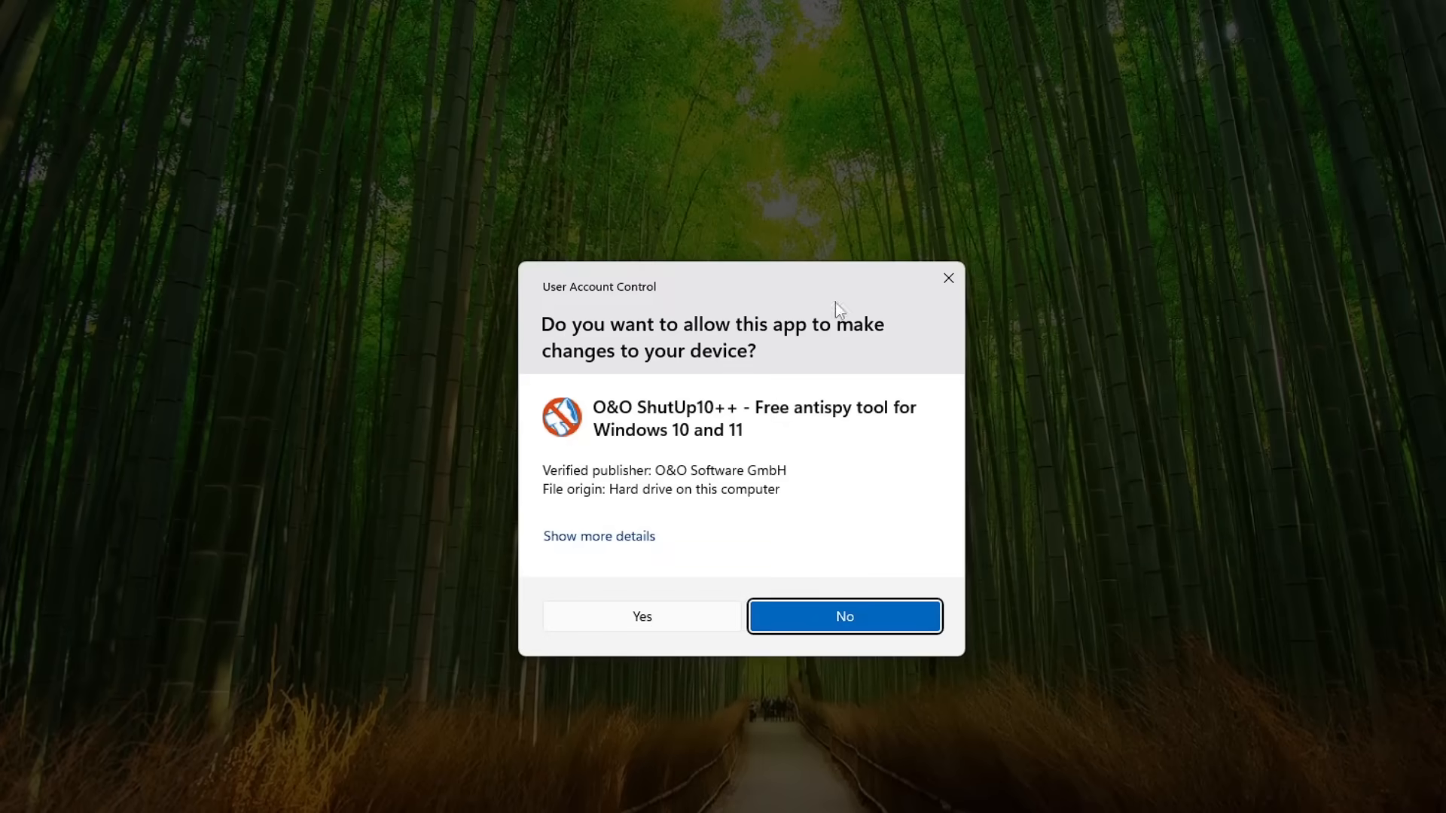
pyautogui.click(682, 618)
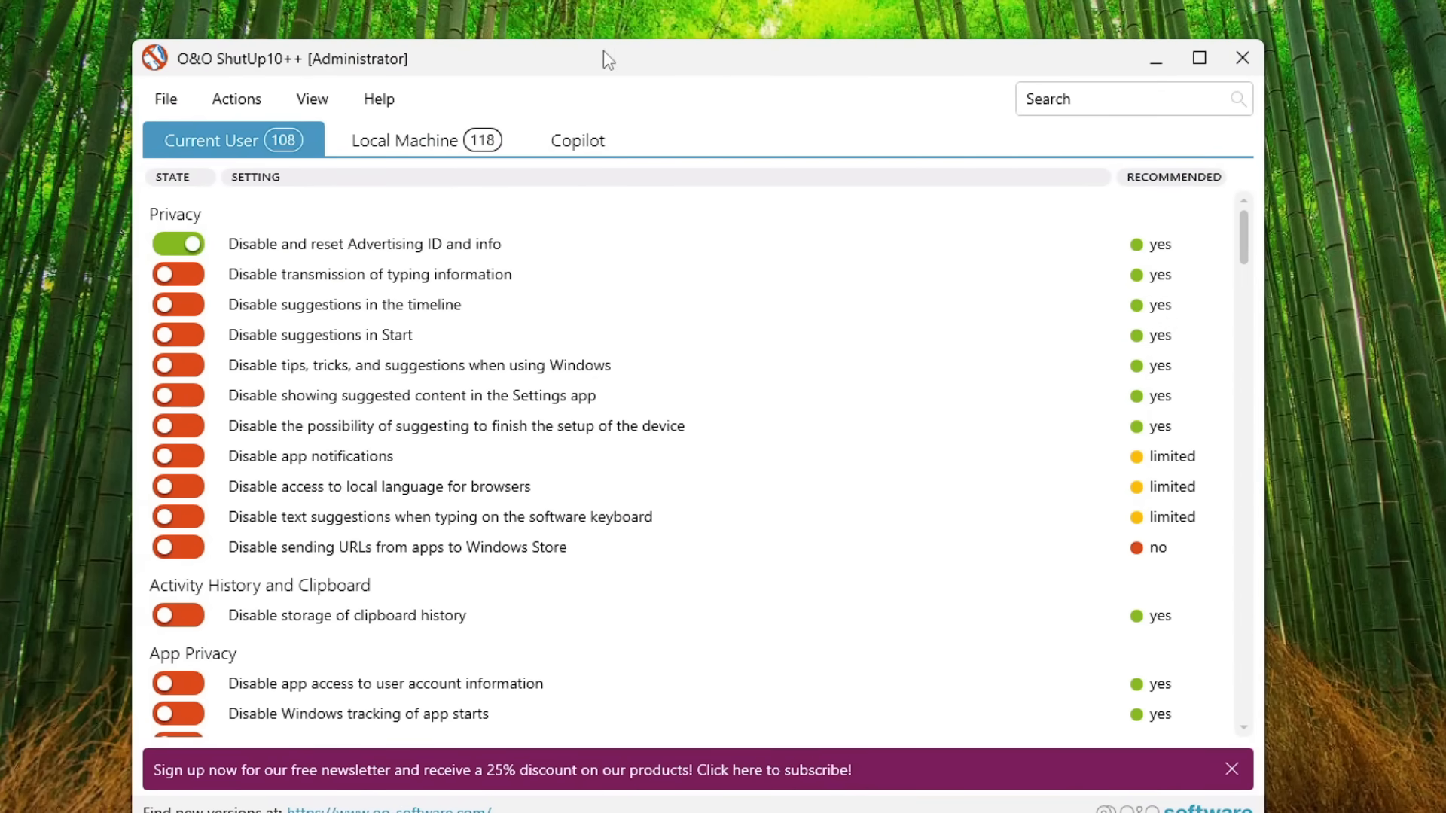
pyautogui.moveTo(611, 66); pyautogui.dragTo(649, 26)
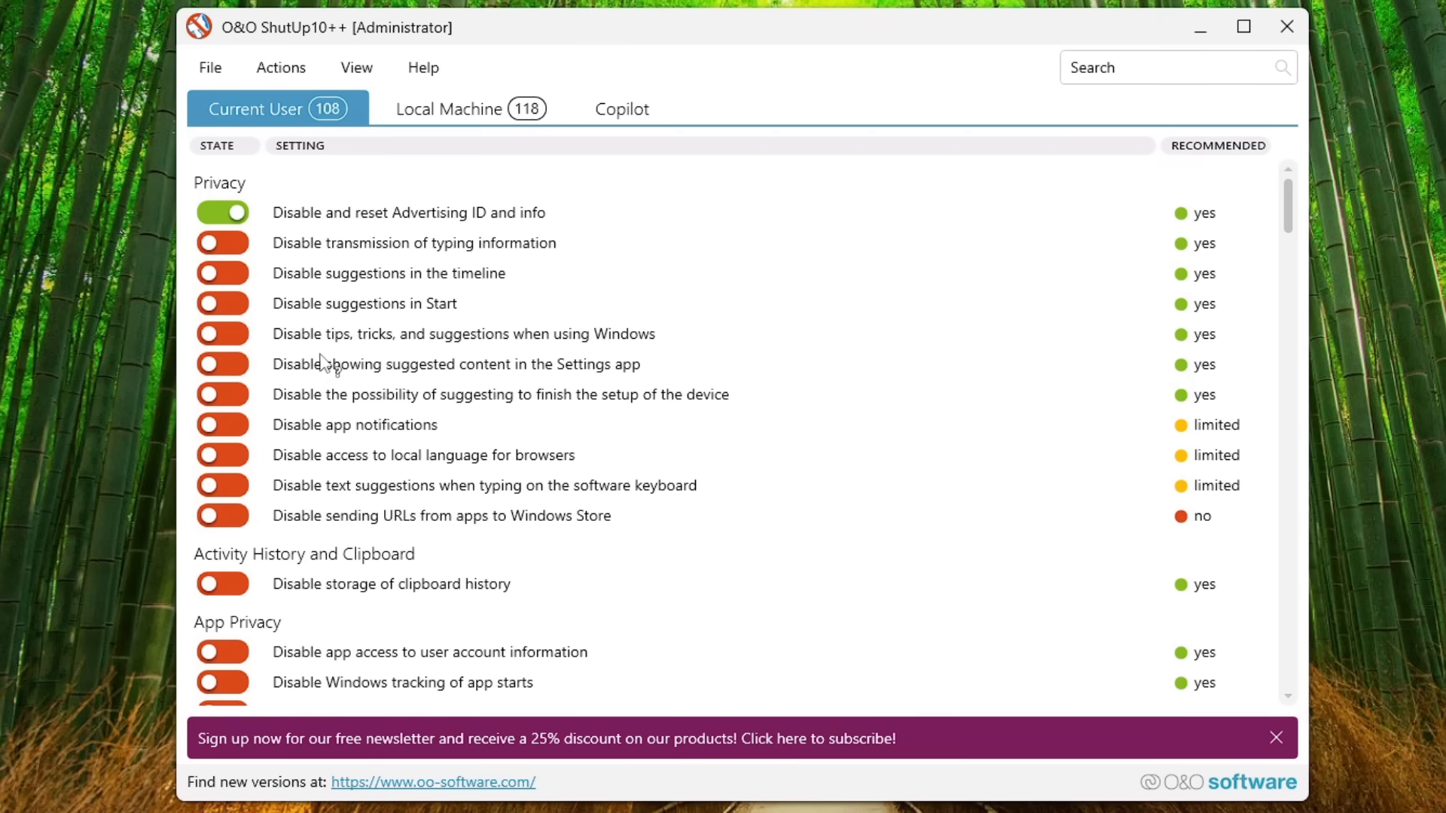
# Step: Look through the current-user settings, from Privacy and App Privacy to the Microsoft Edge sections, with their recommendation levels
pyautogui.scroll(-1, 421, 369)
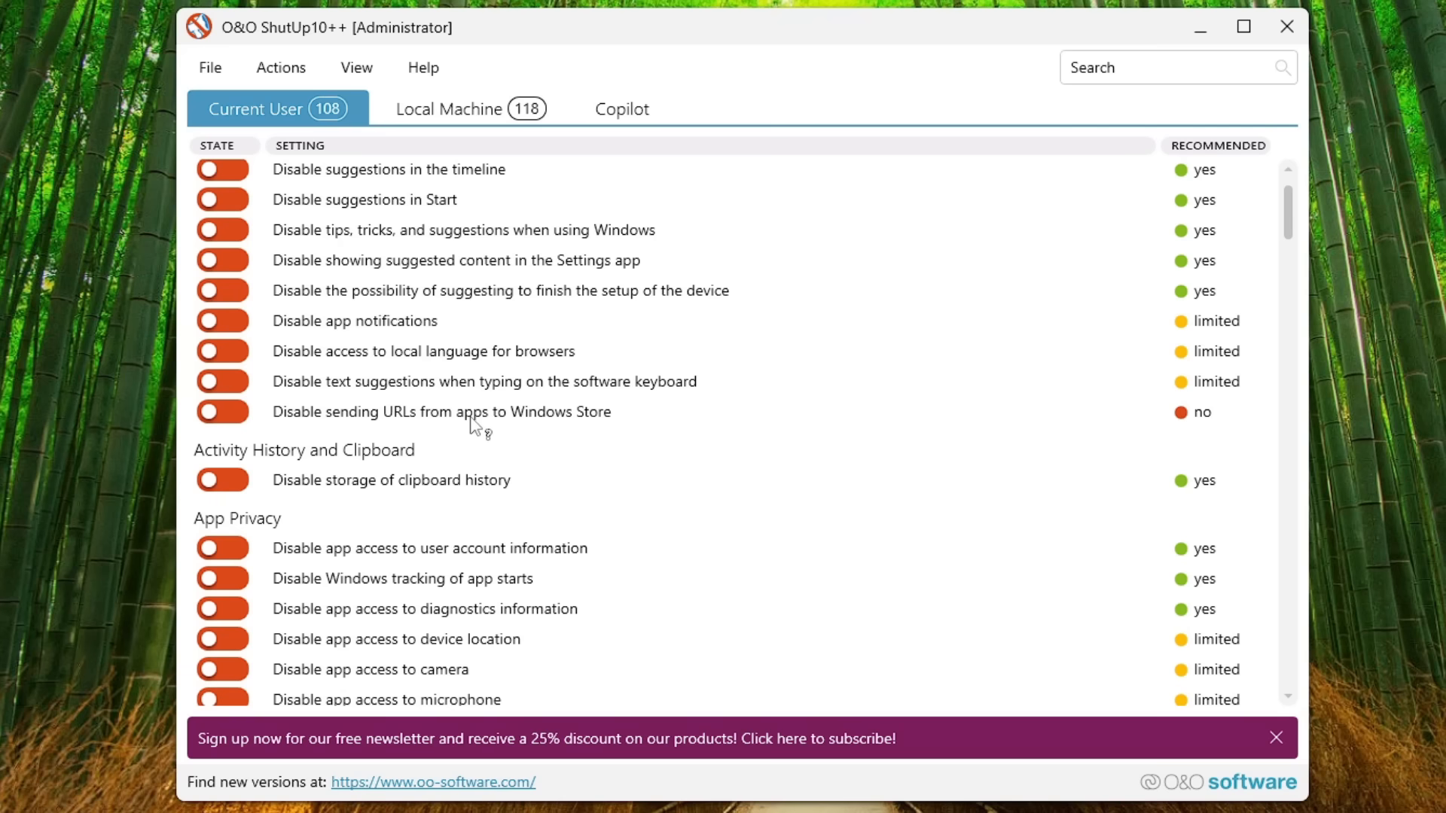
pyautogui.scroll(1, 476, 418)
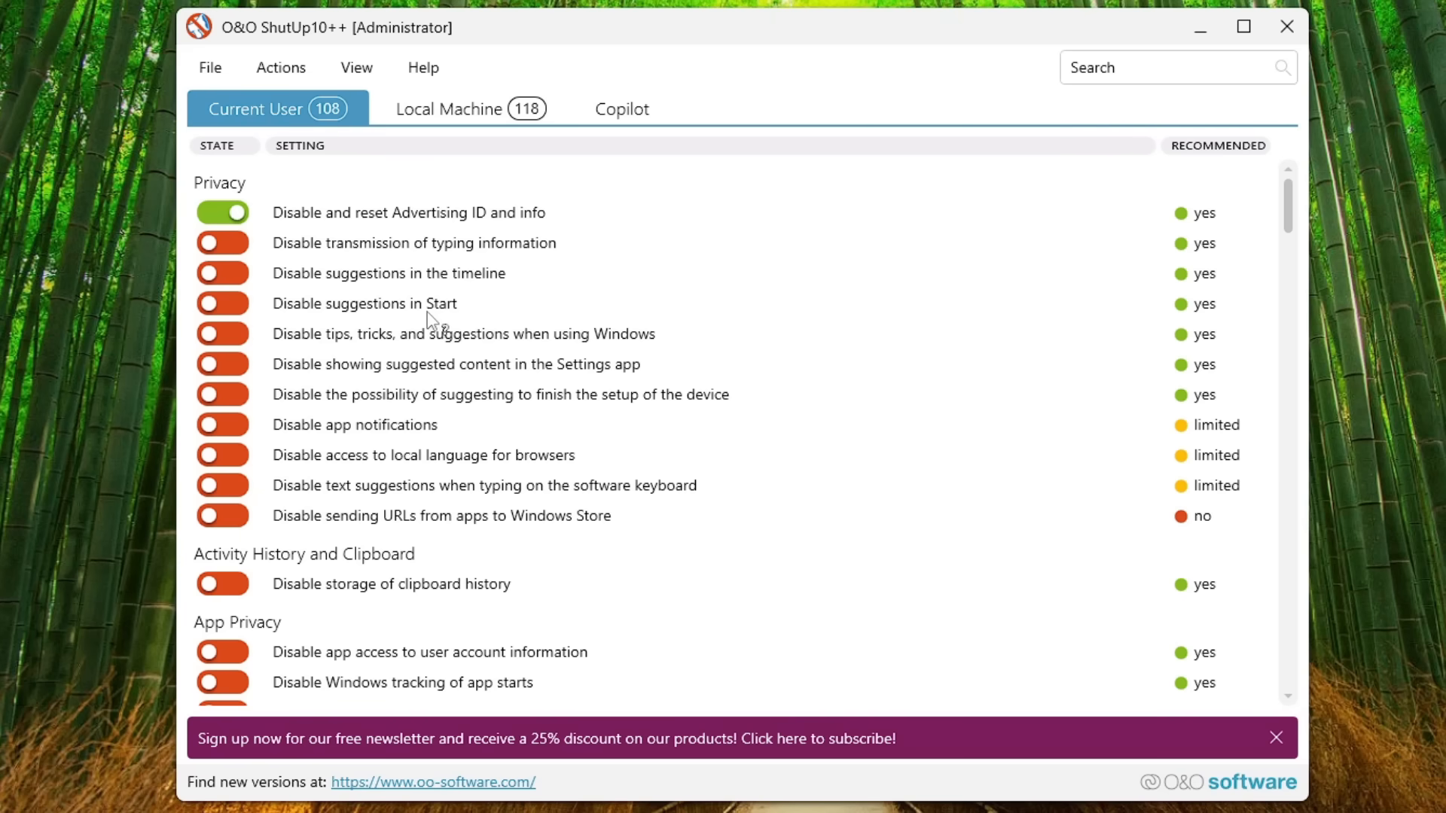
pyautogui.scroll(-5, 428, 320)
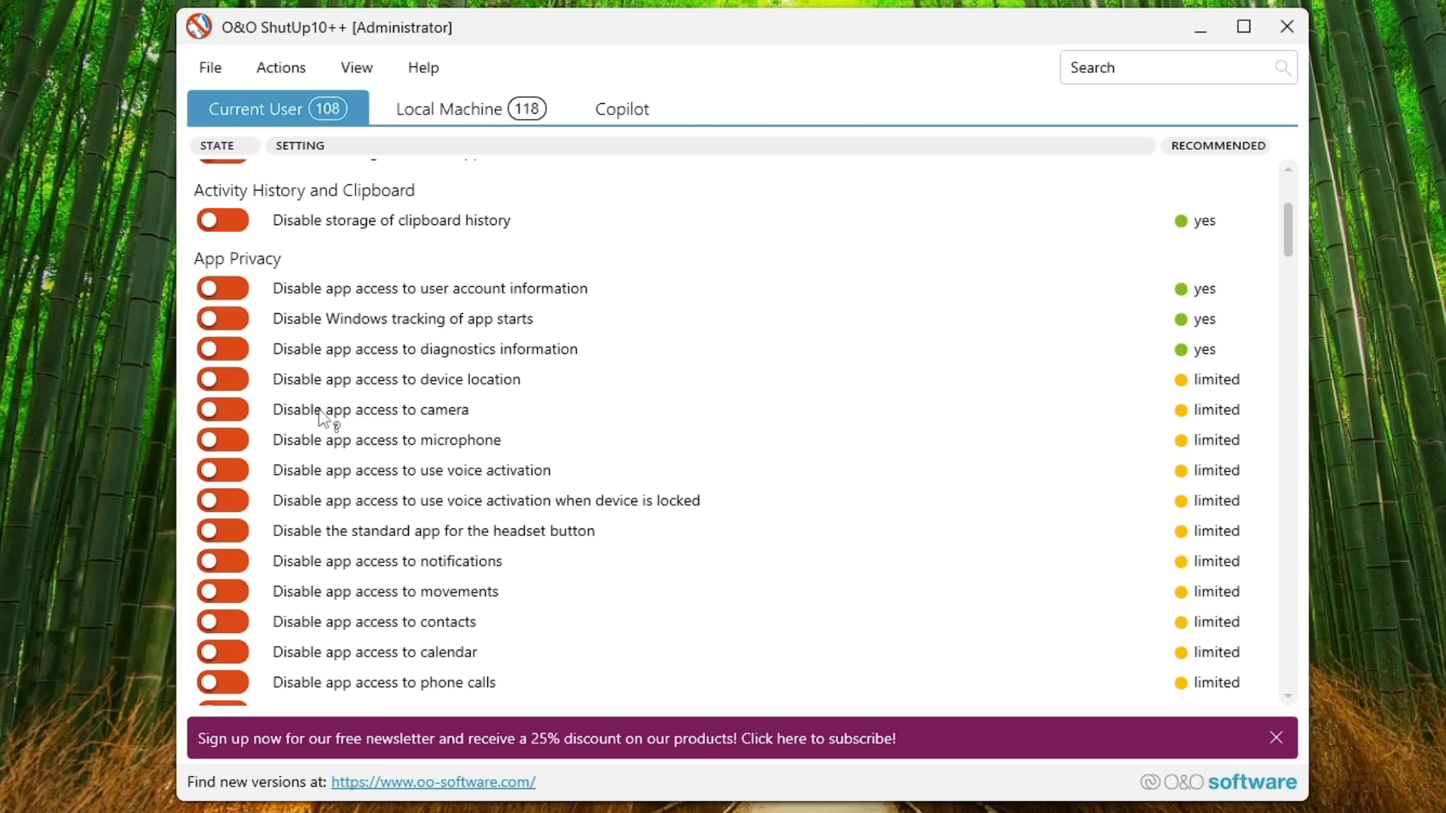
pyautogui.scroll(-1, 429, 418)
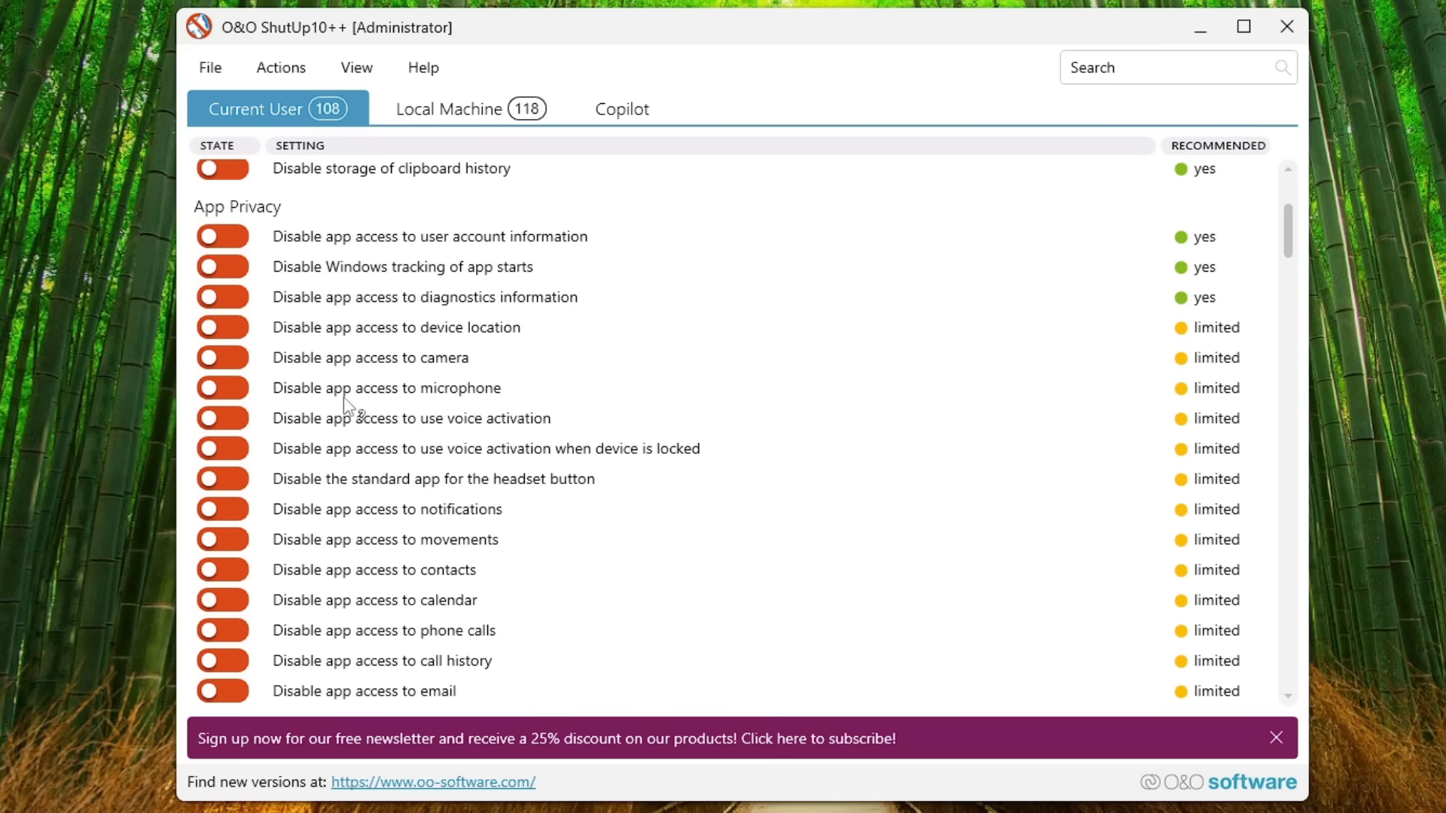
pyautogui.scroll(-4, 431, 406)
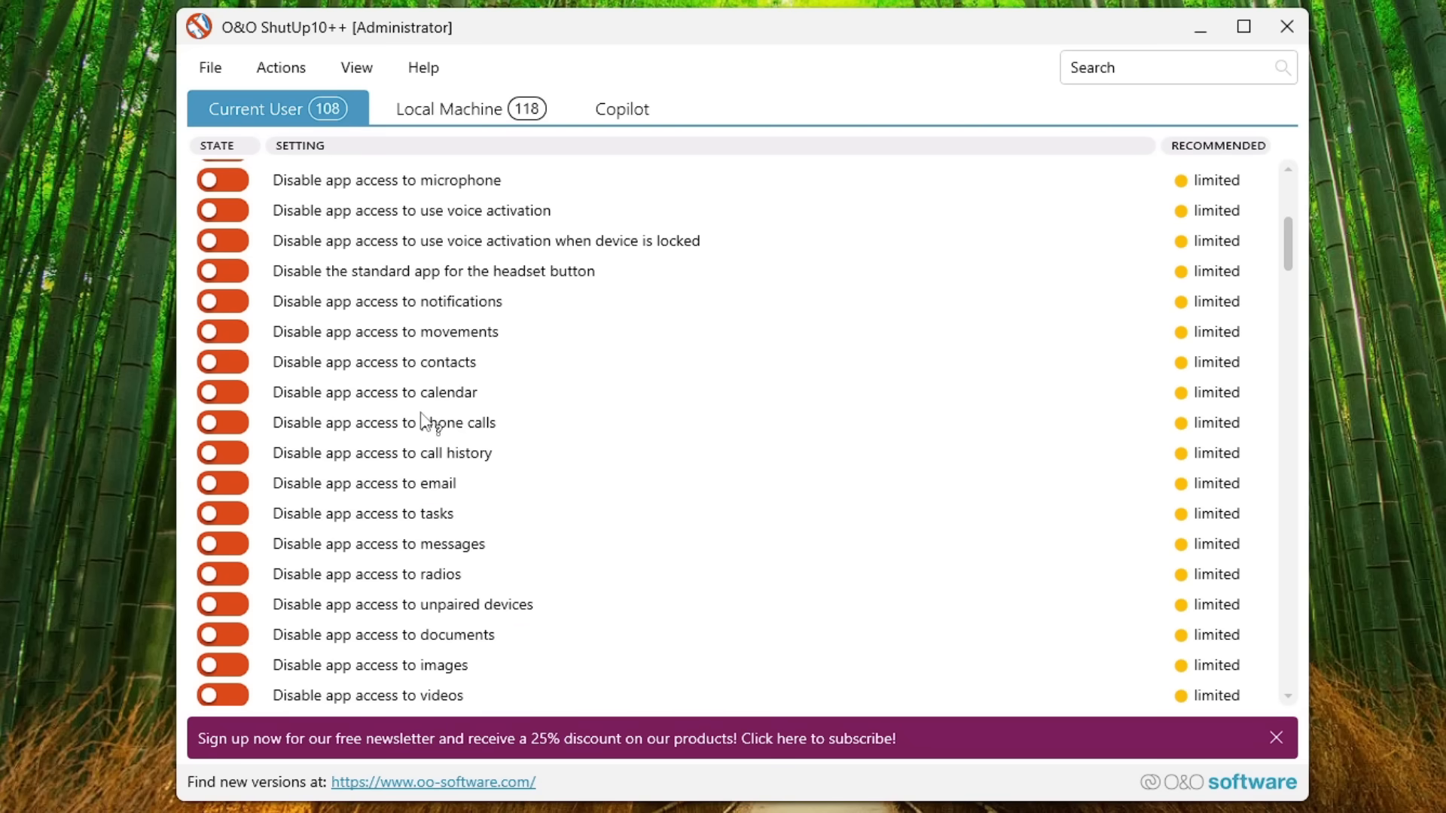
pyautogui.scroll(-9, 429, 416)
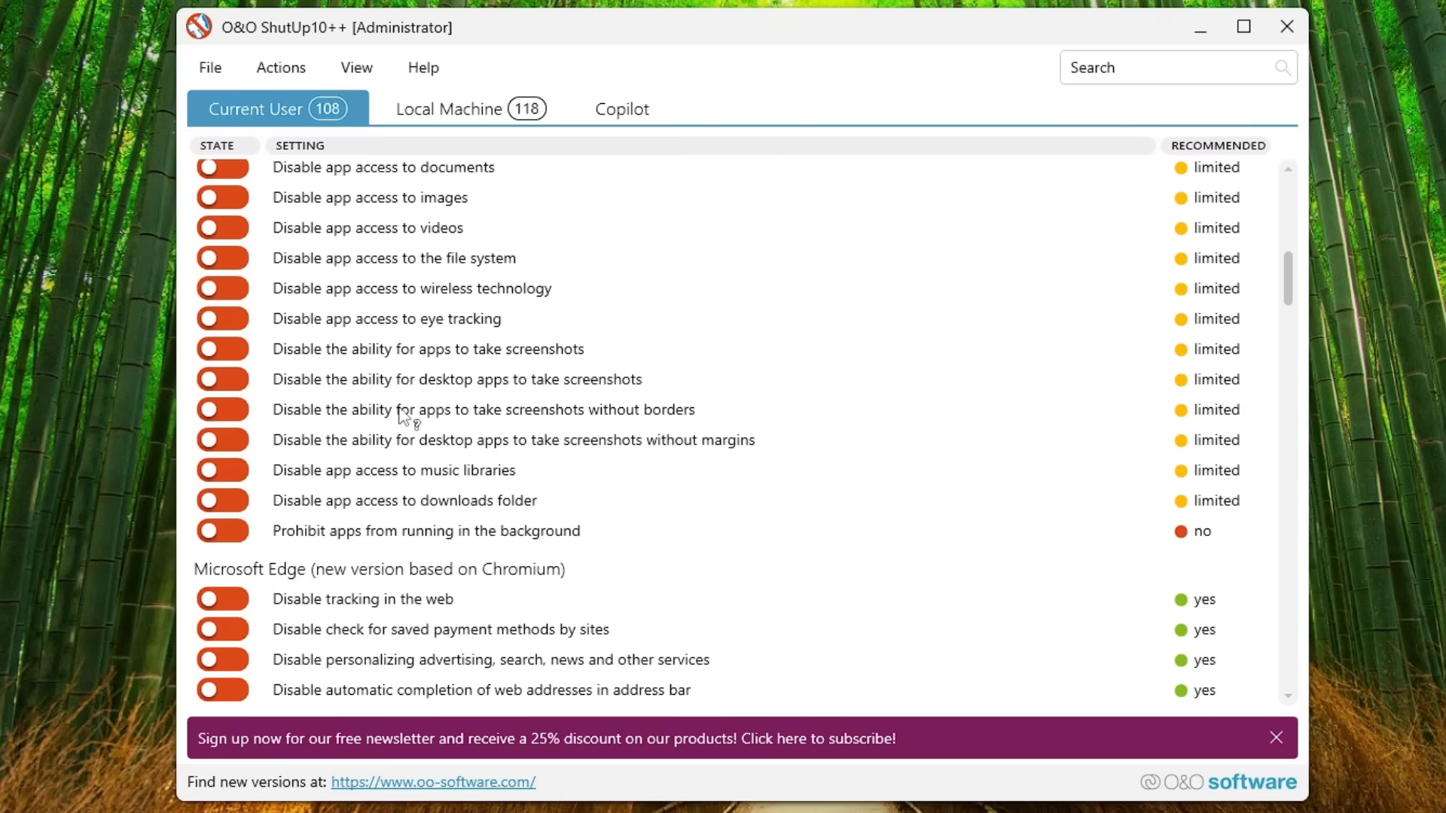
pyautogui.scroll(-4, 370, 445)
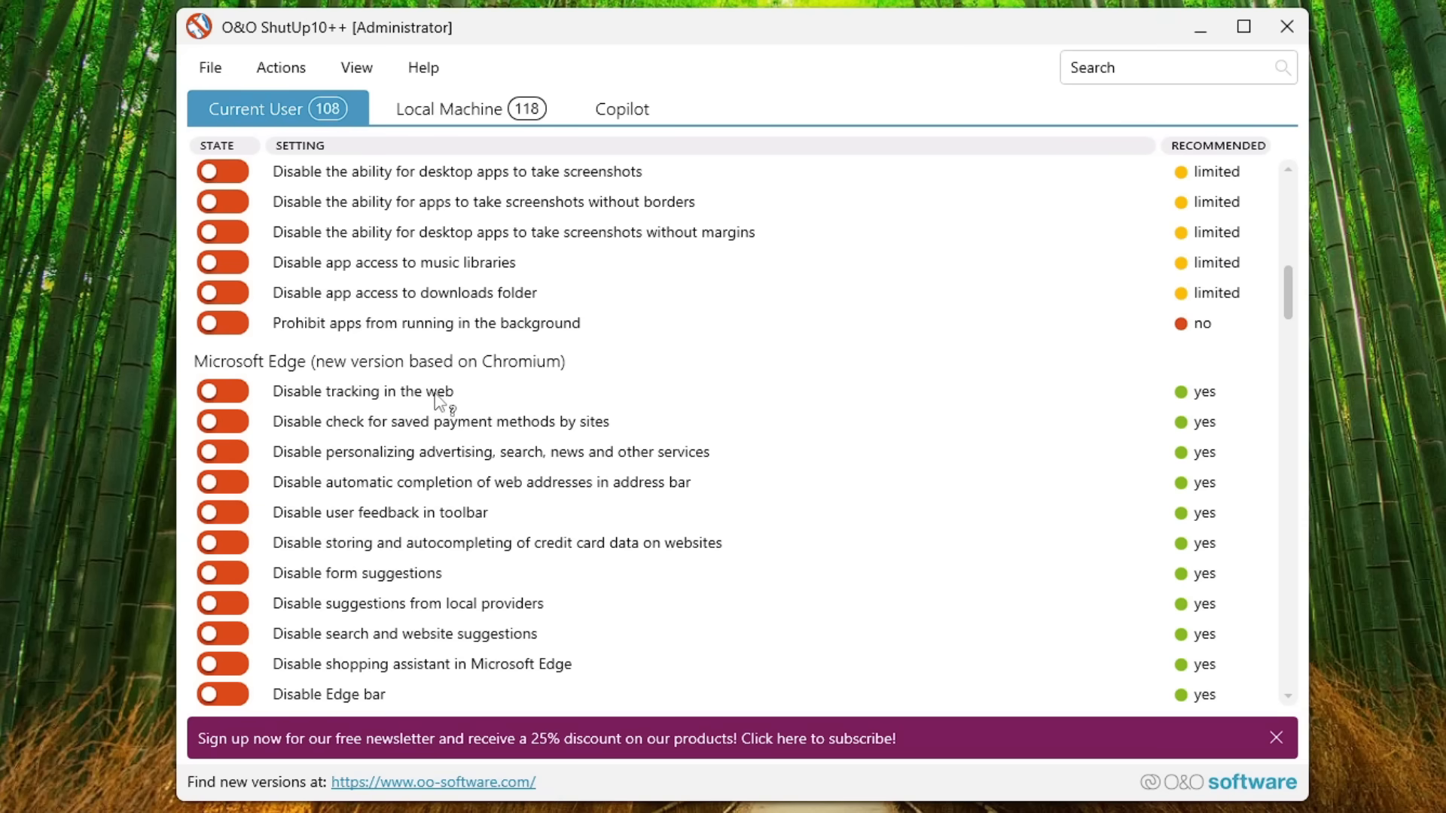
pyautogui.scroll(-2, 445, 403)
pyautogui.scroll(-10, 363, 475)
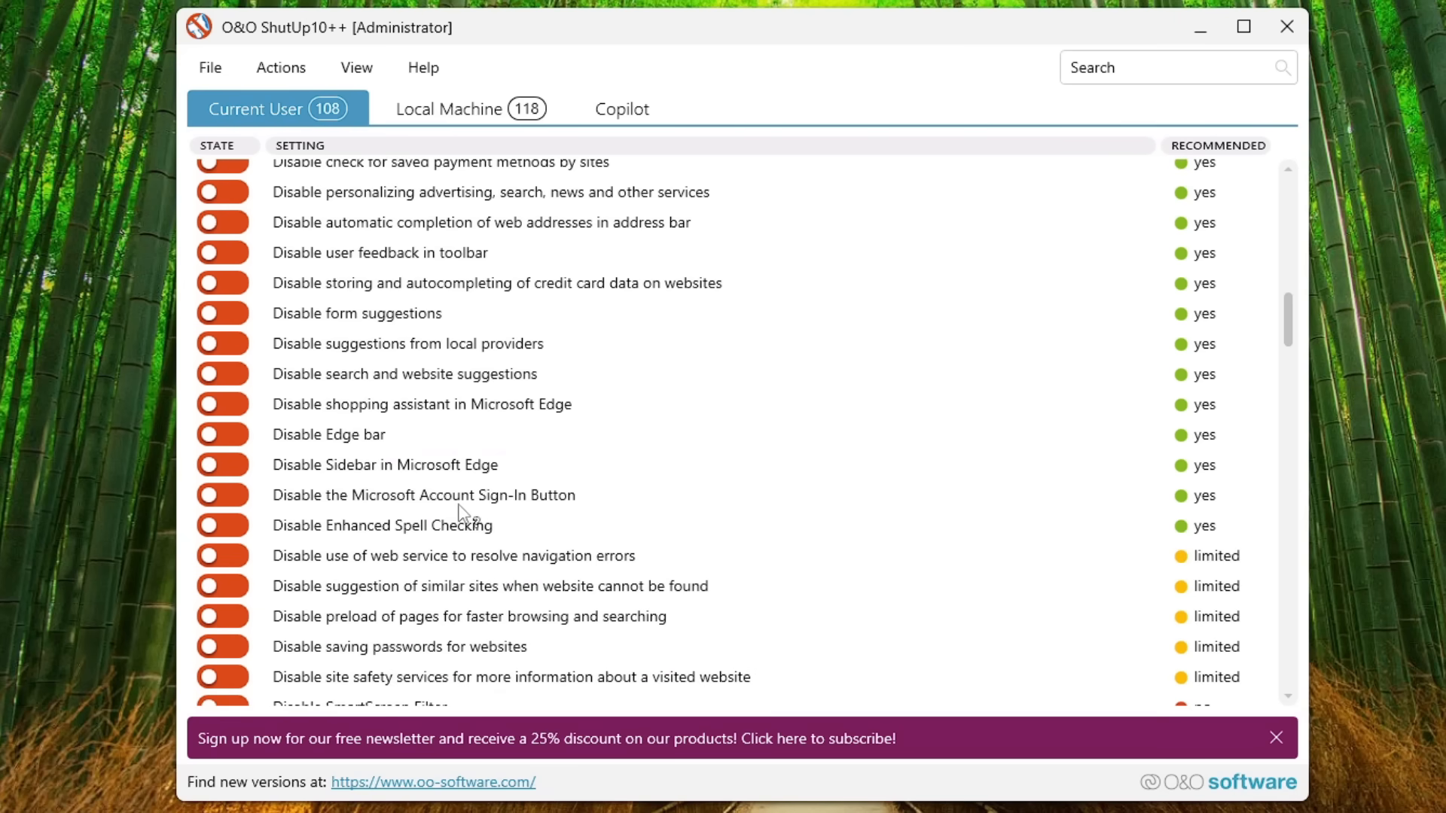
pyautogui.scroll(-2, 394, 450)
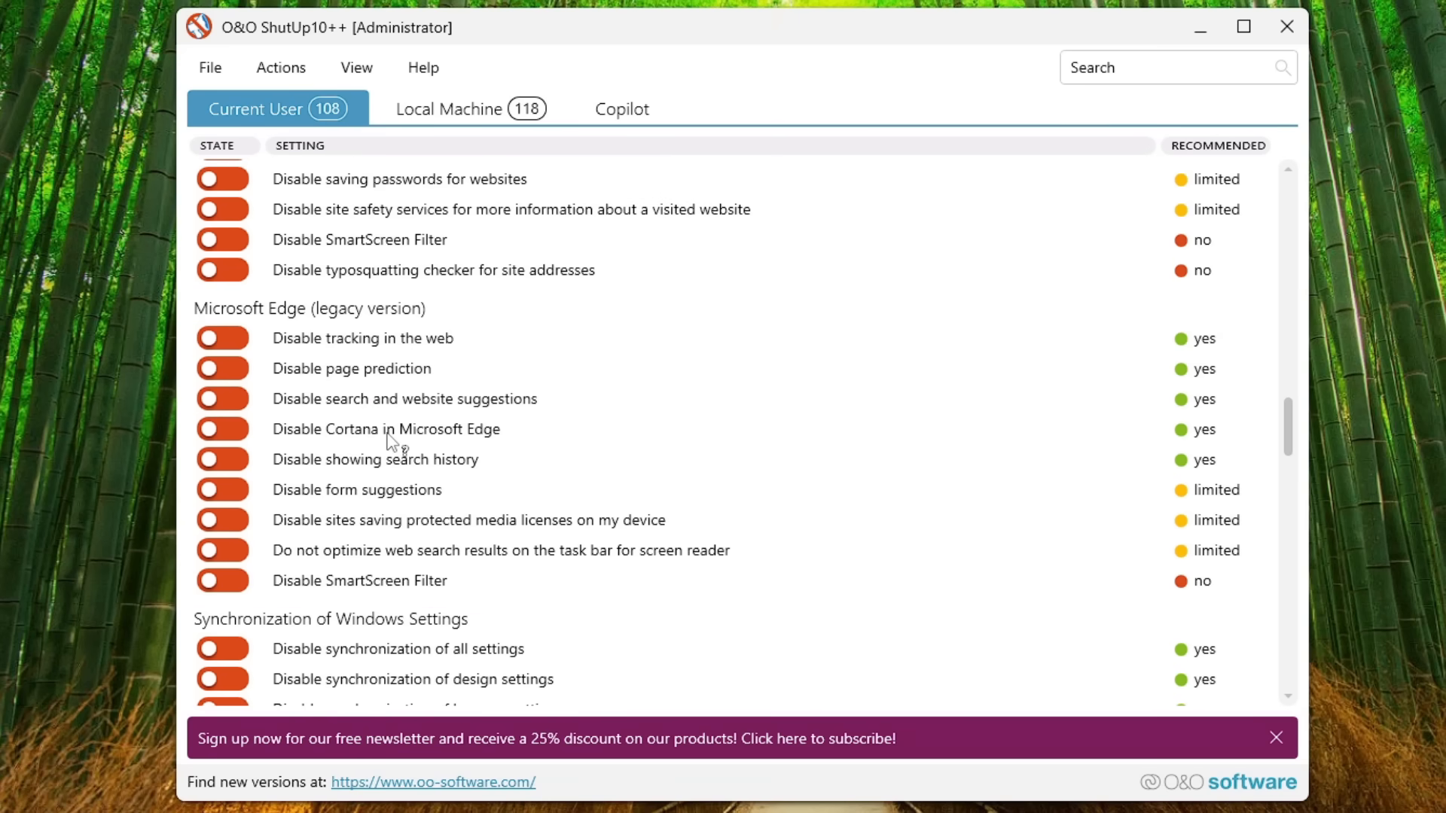
pyautogui.scroll(-12, 393, 450)
pyautogui.scroll(6, 463, 298)
pyautogui.scroll(20, 463, 297)
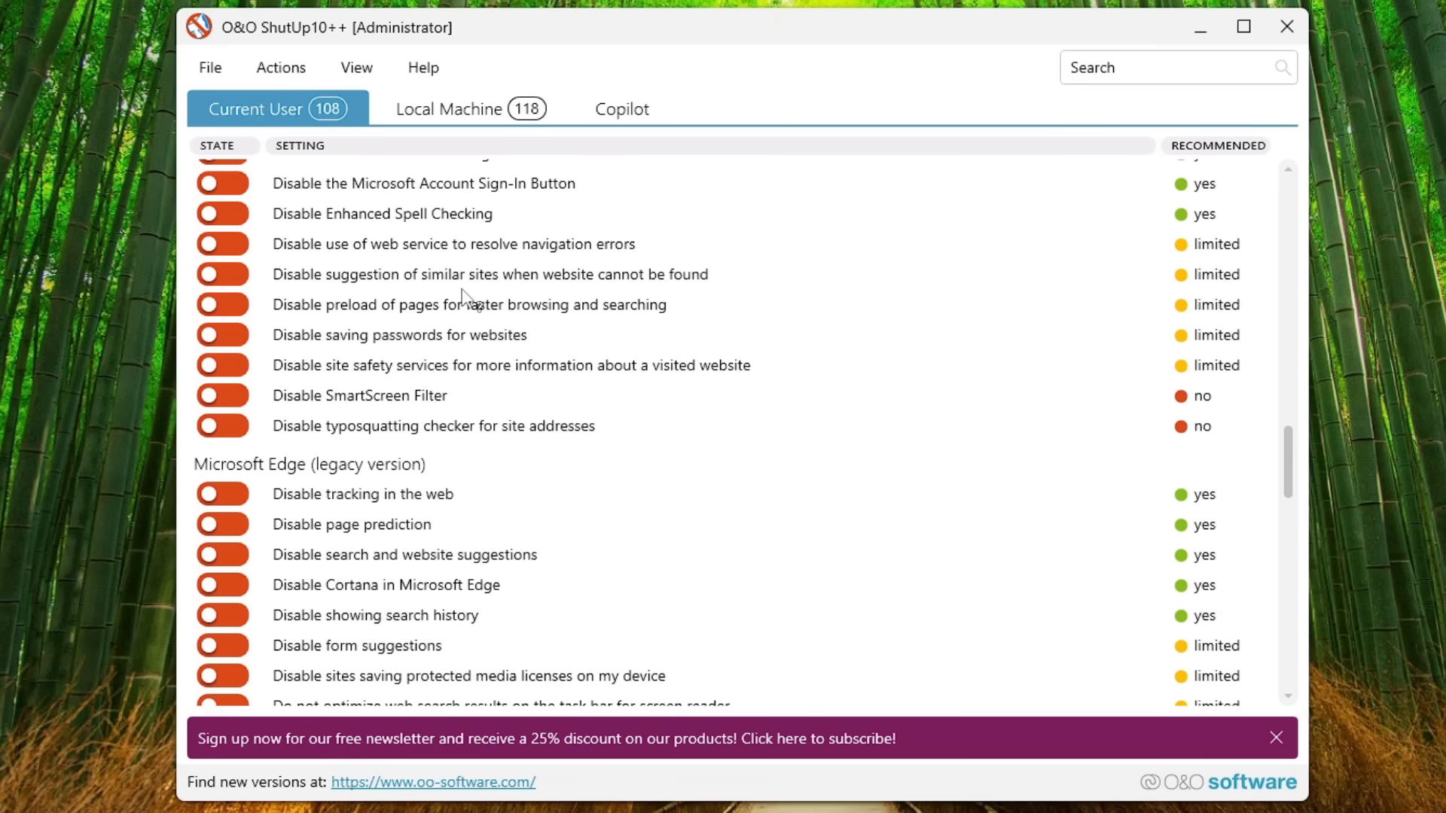
pyautogui.scroll(15, 1047, 323)
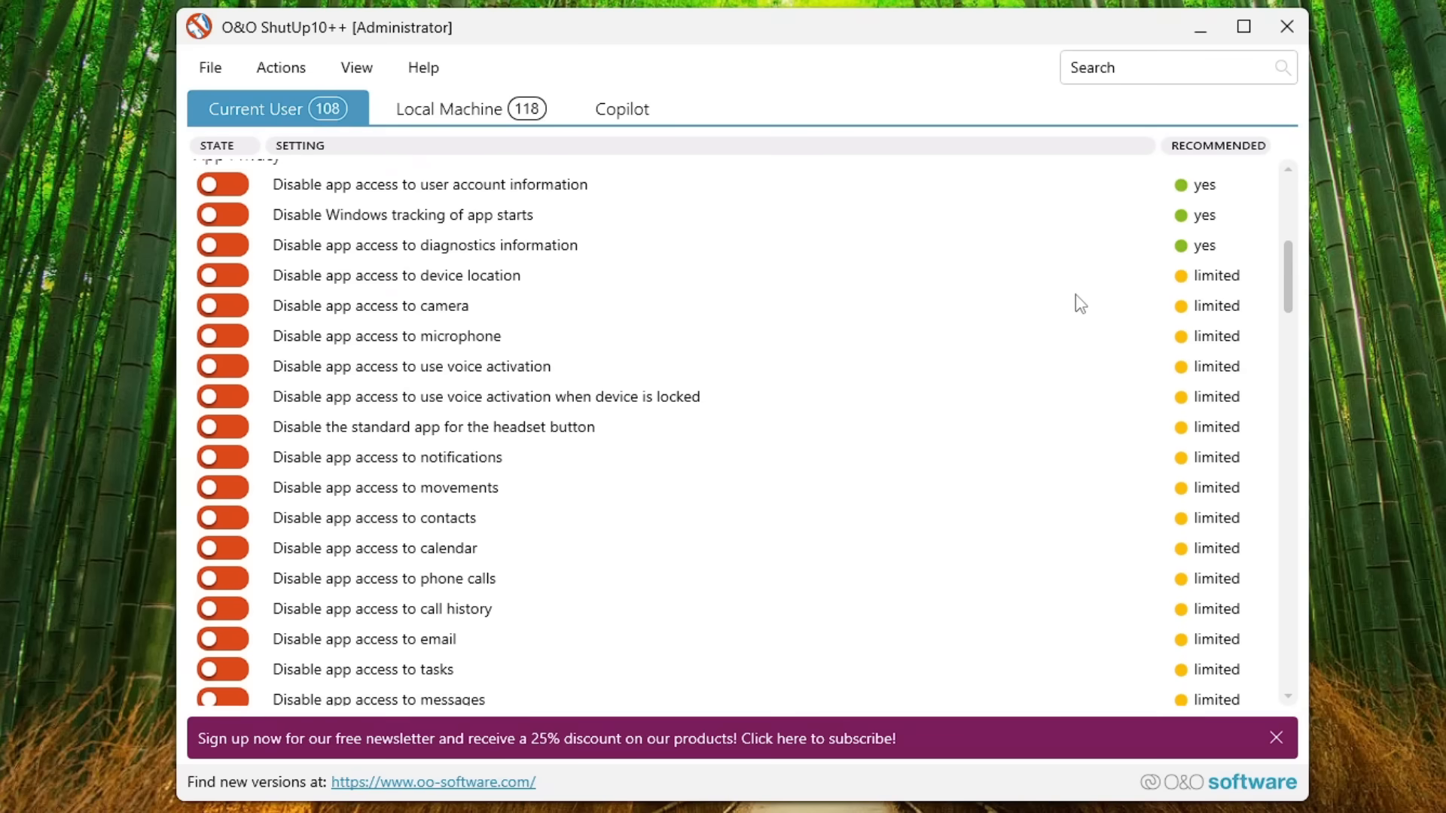
# Step: Sort the current-user settings by recommendation in descending order and look over the sorted list
pyautogui.click(1217, 146)
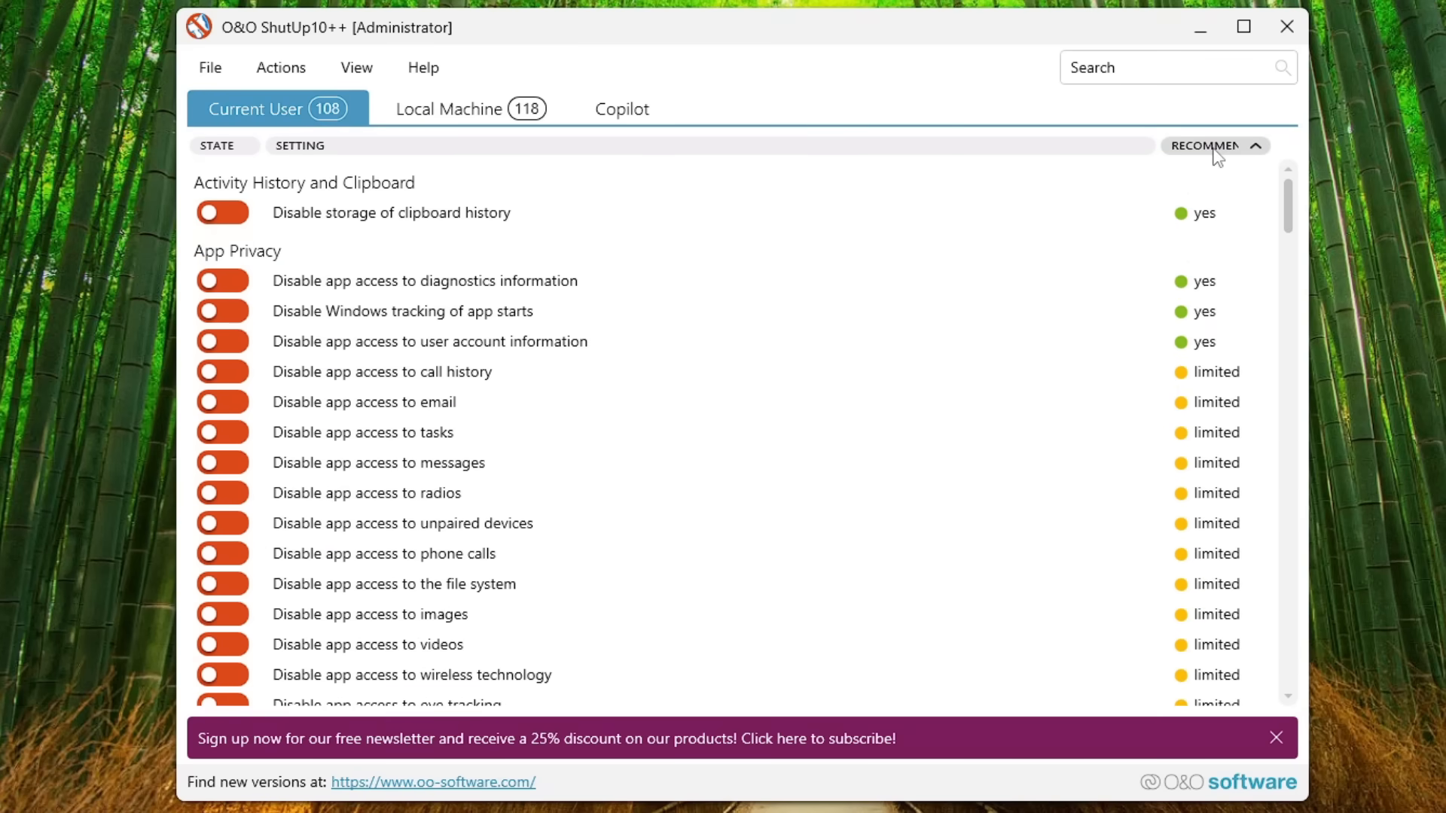
pyautogui.click(1218, 146)
pyautogui.scroll(-10, 1220, 361)
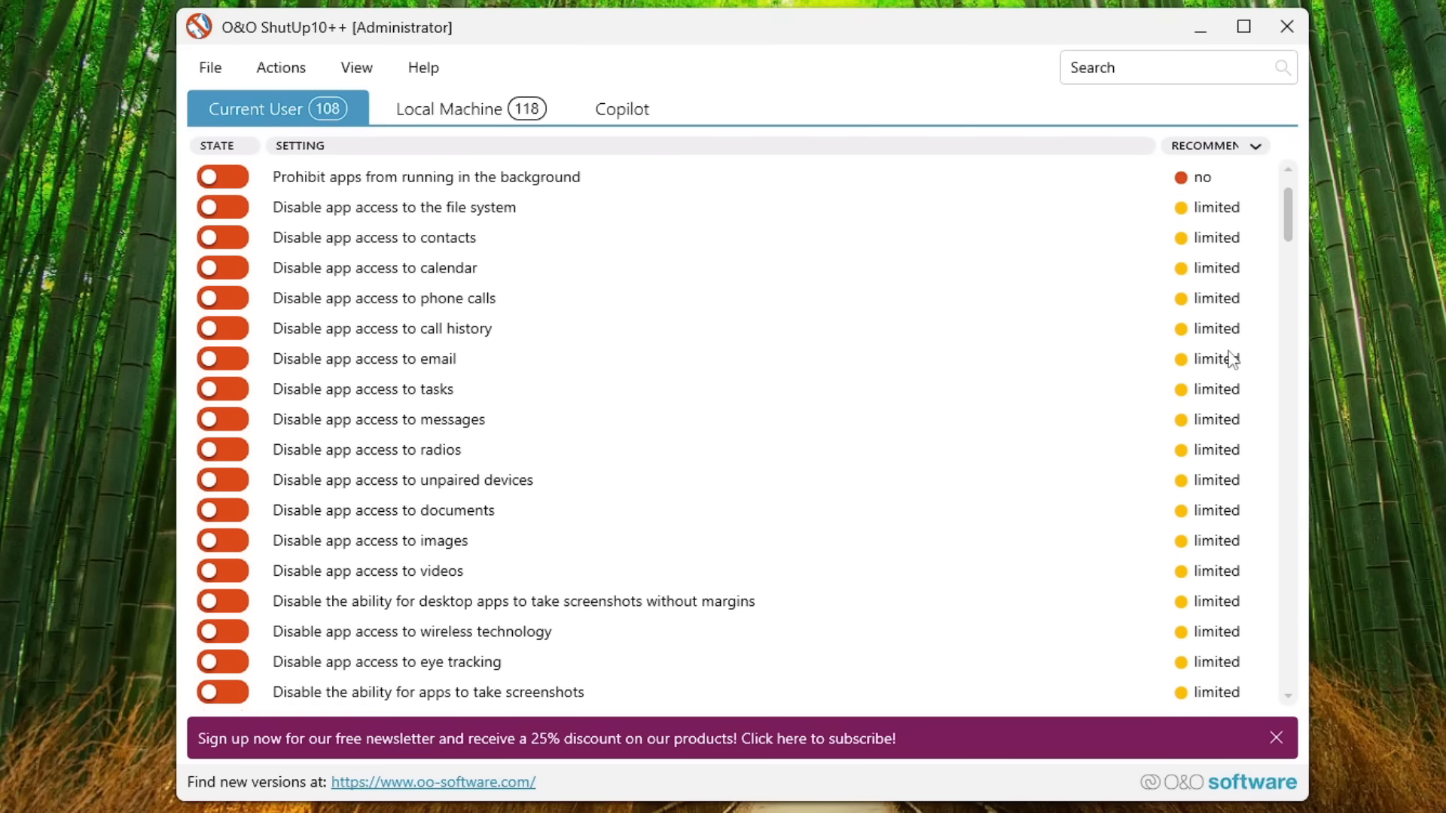
pyautogui.scroll(-3, 1210, 364)
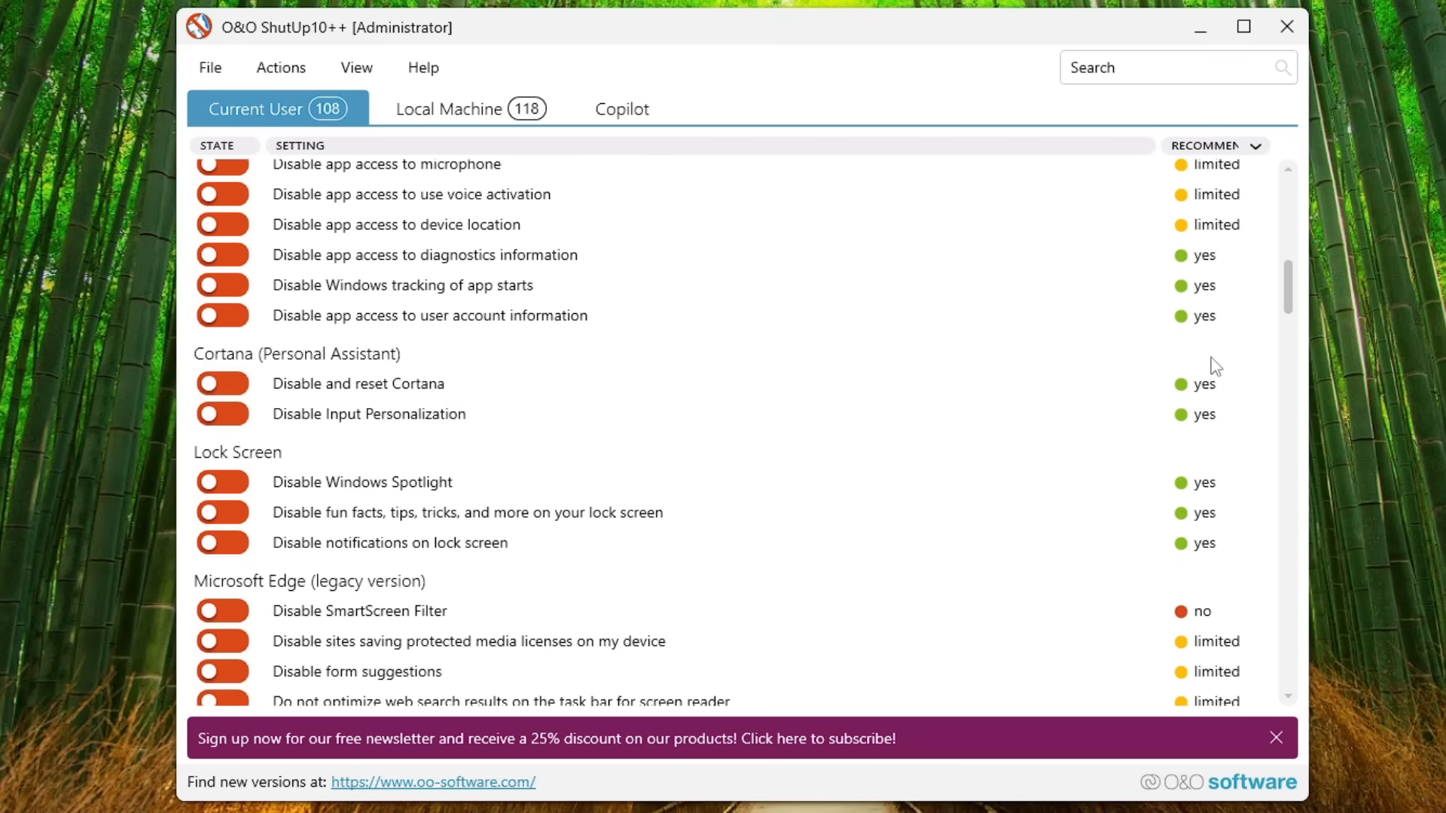
pyautogui.scroll(6, 1191, 354)
pyautogui.scroll(5, 583, 330)
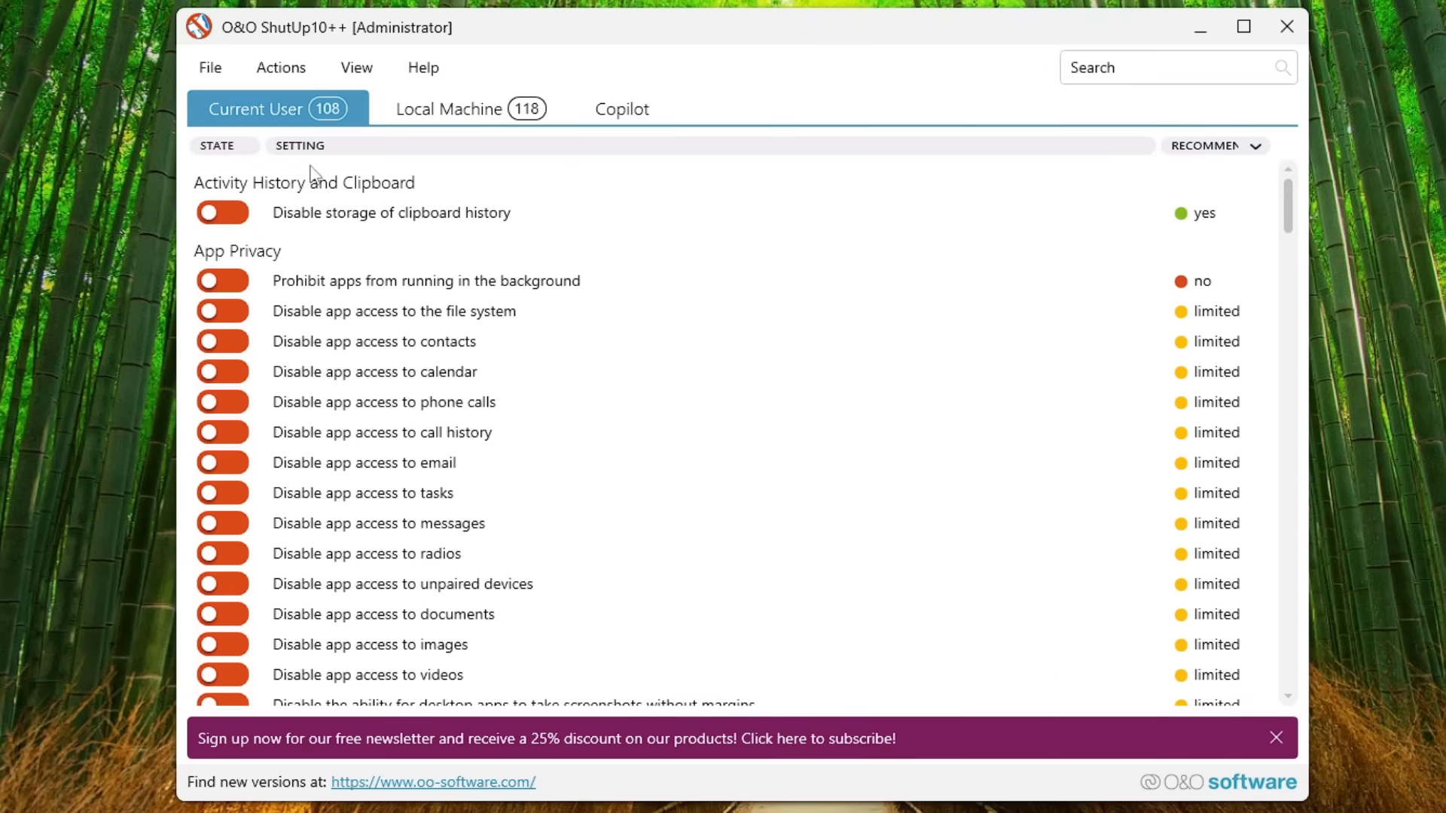
pyautogui.click(280, 72)
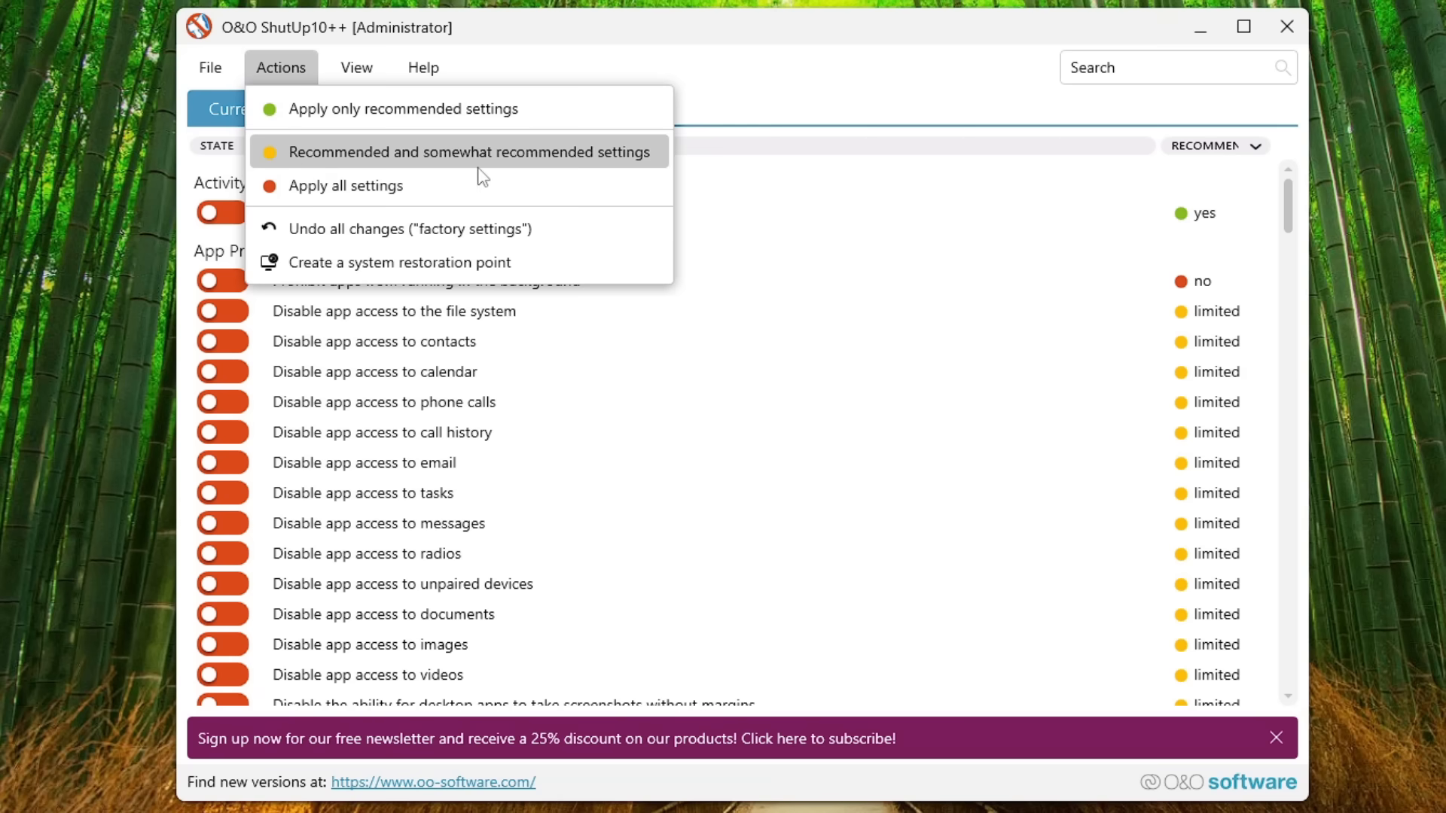
pyautogui.click(890, 215)
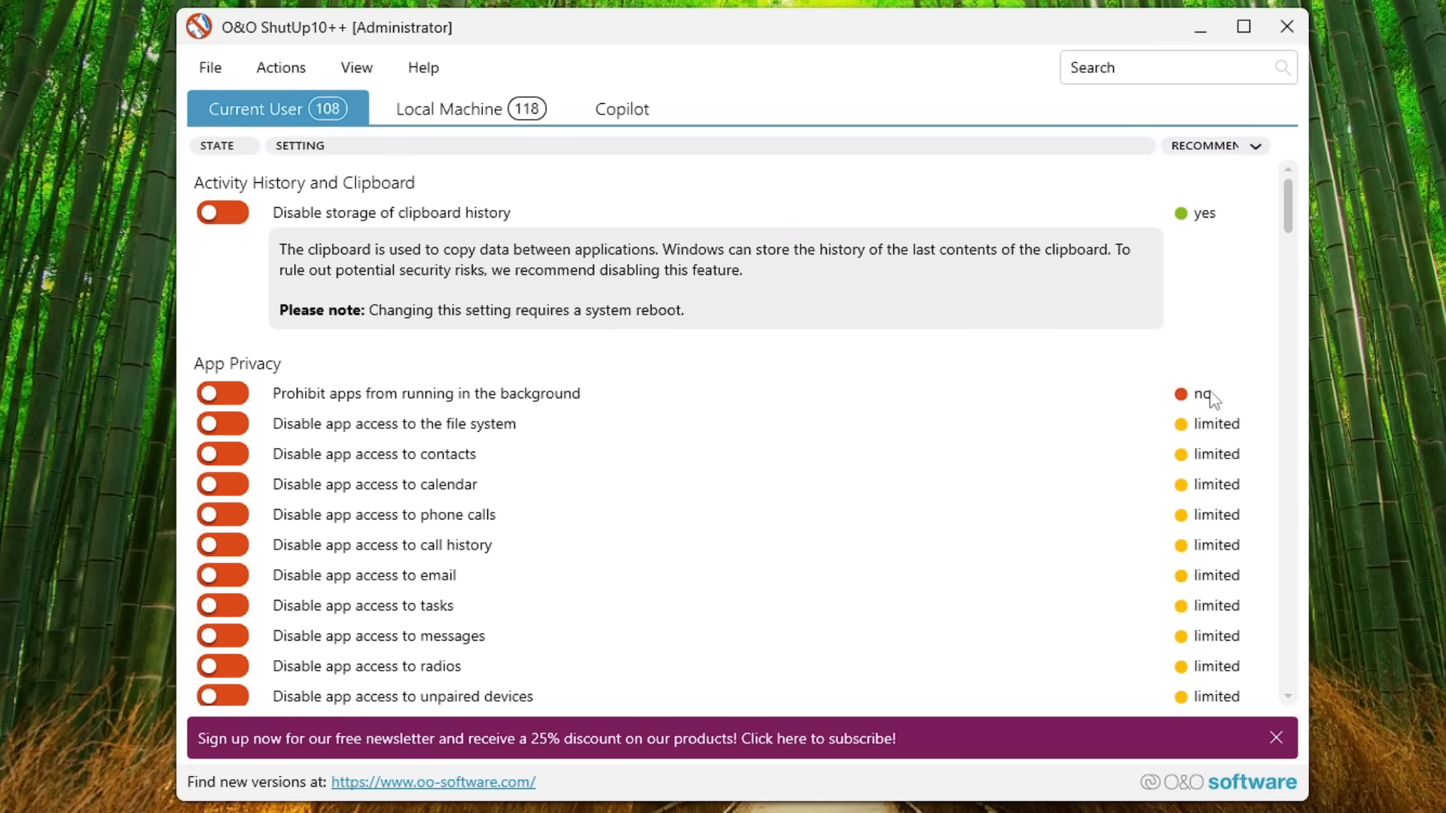
pyautogui.scroll(-1, 1134, 363)
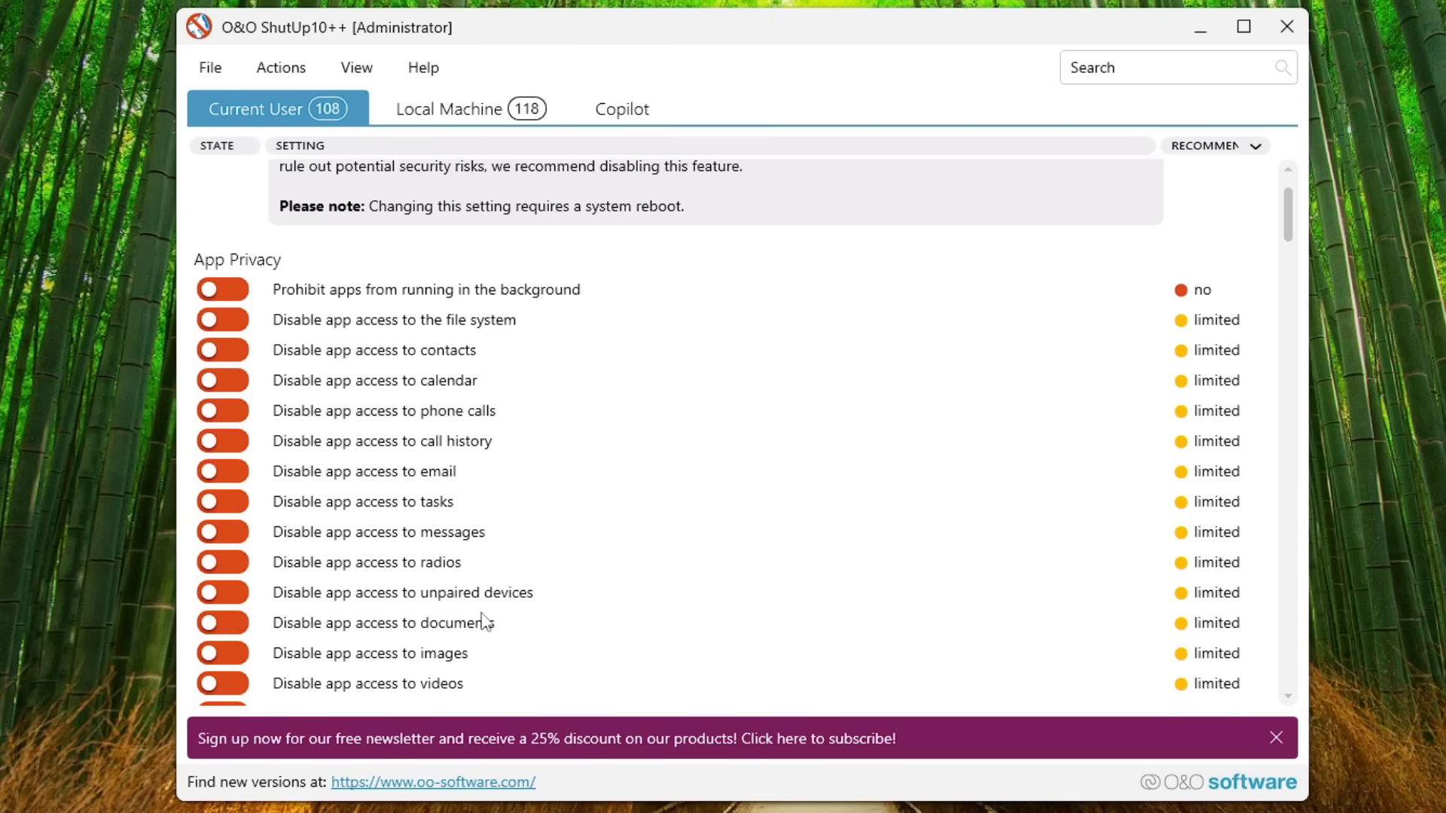
# Step: Apply all recommended and somewhat recommended settings, continuing without a system restore point
pyautogui.click(286, 68)
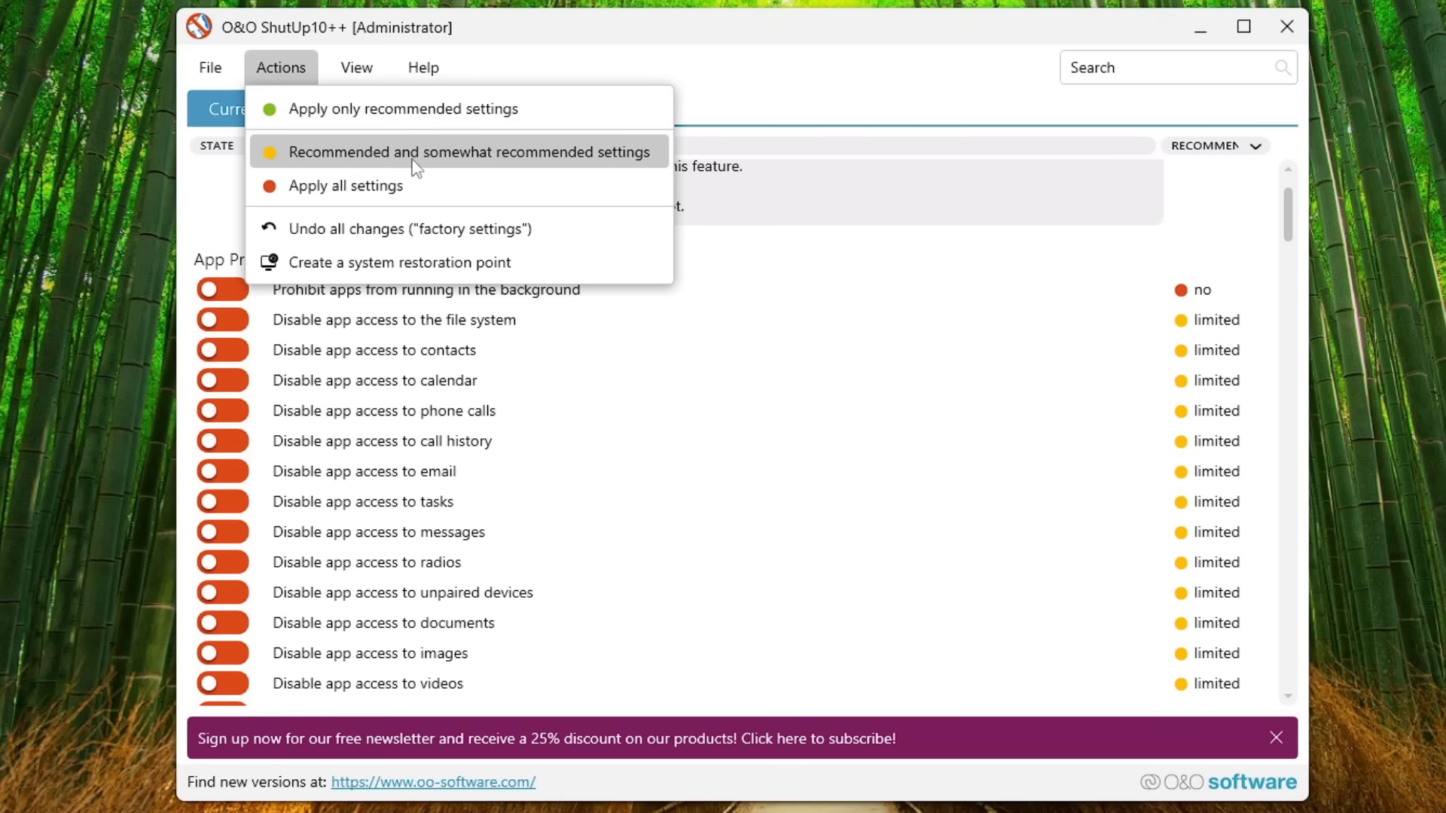
pyautogui.click(558, 156)
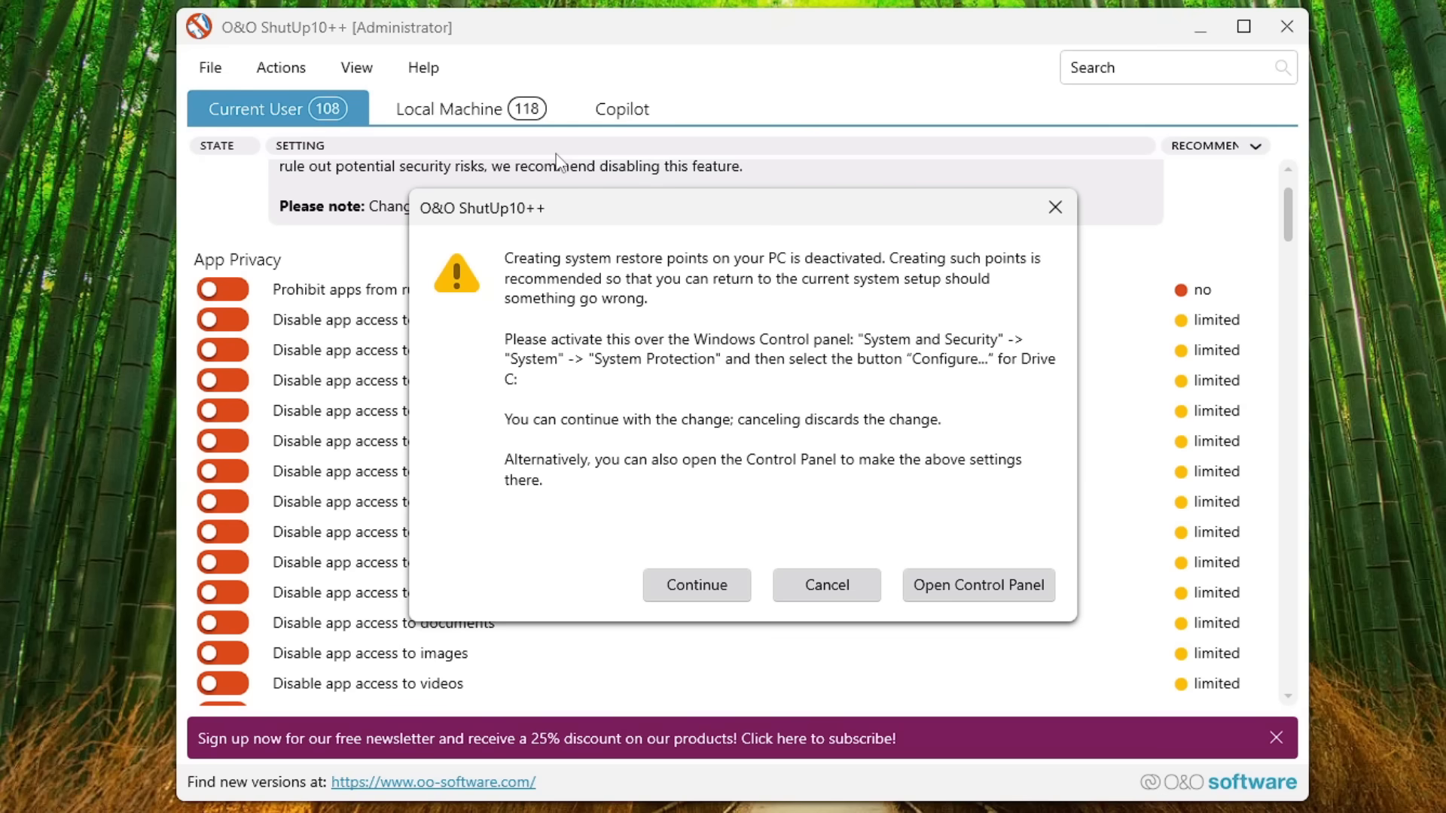
pyautogui.click(699, 590)
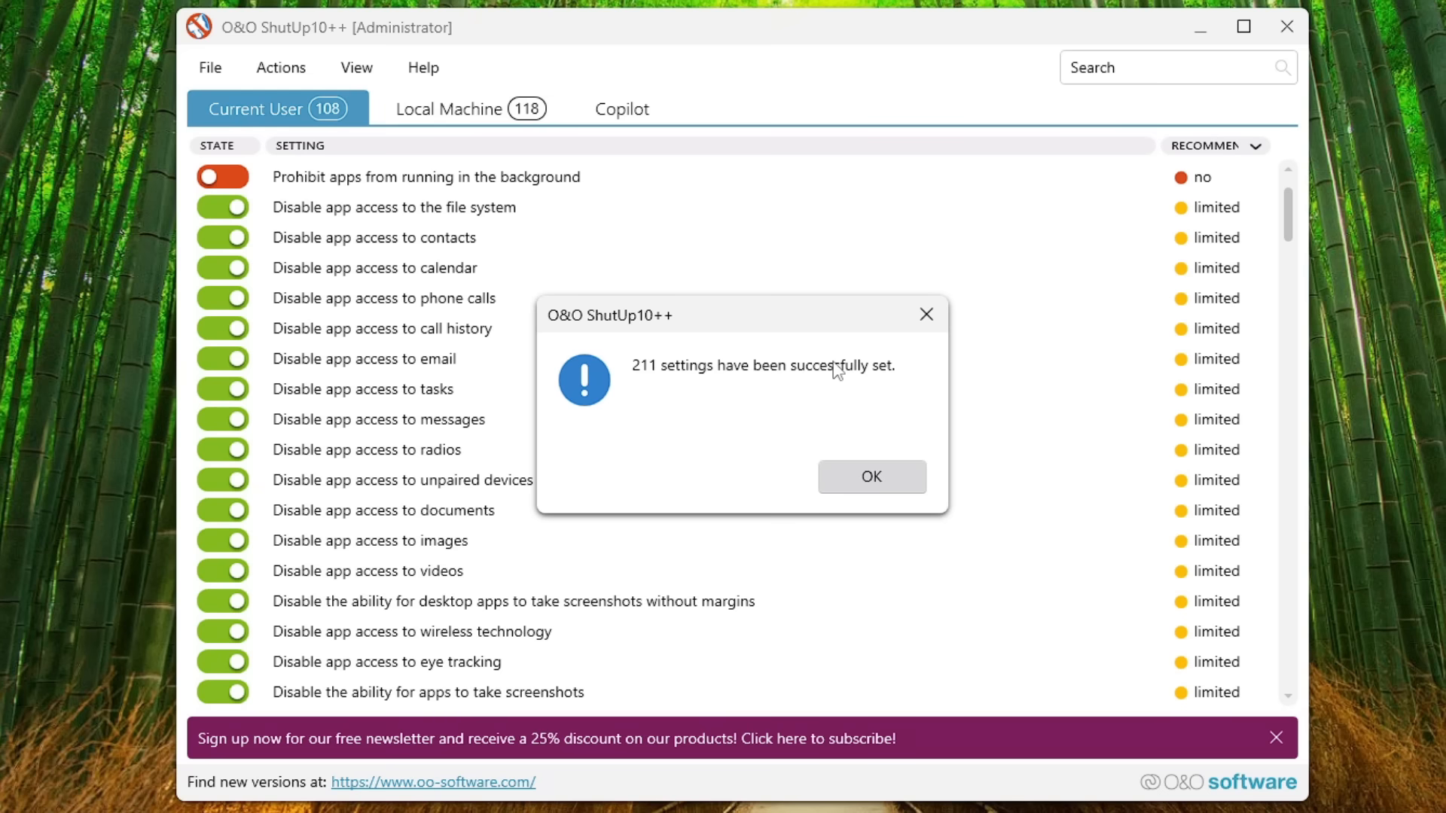
pyautogui.click(866, 477)
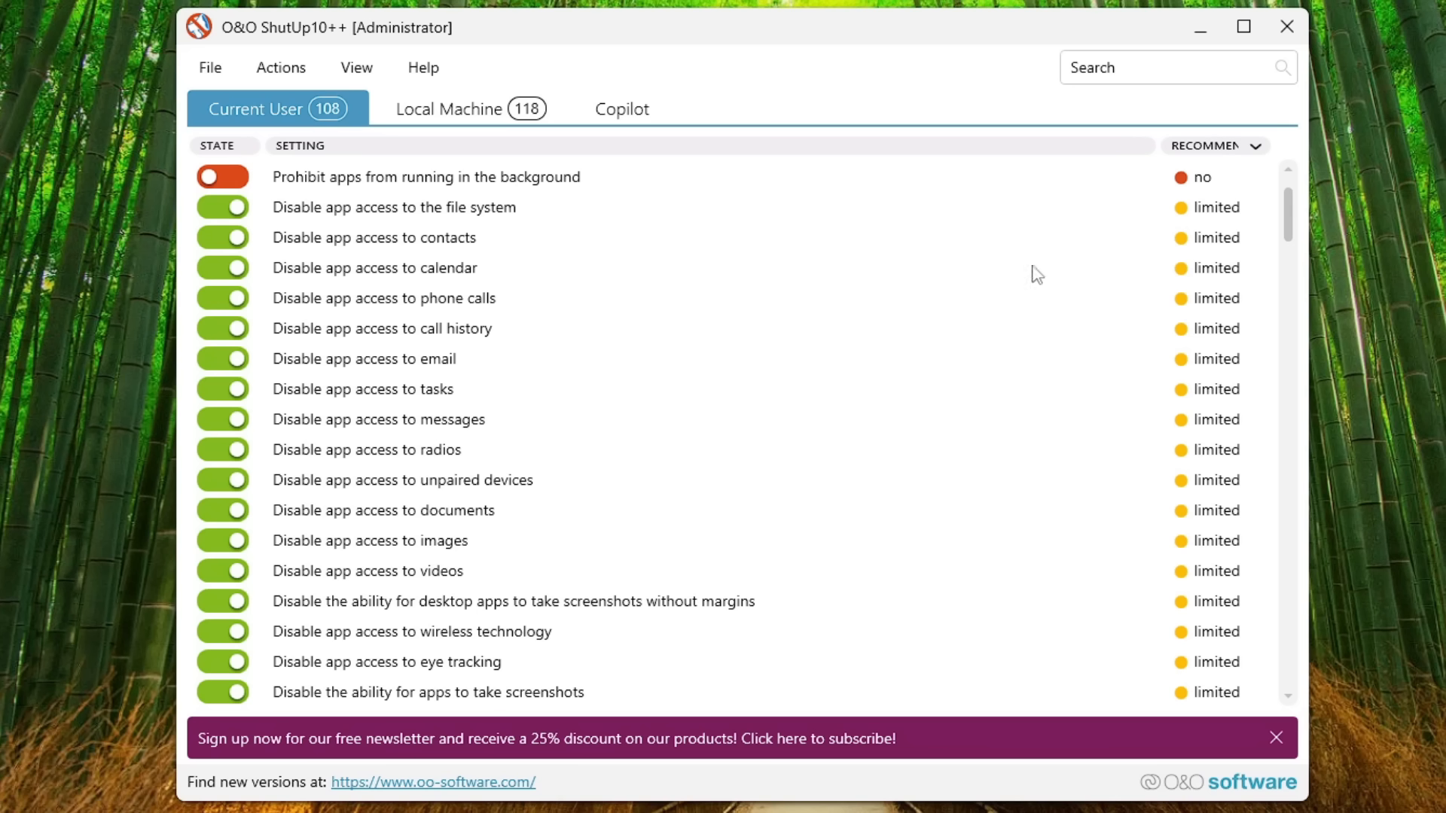
# Step: Close O&O ShutUp10++, acknowledging its closing message, and restart Windows
pyautogui.click(1285, 27)
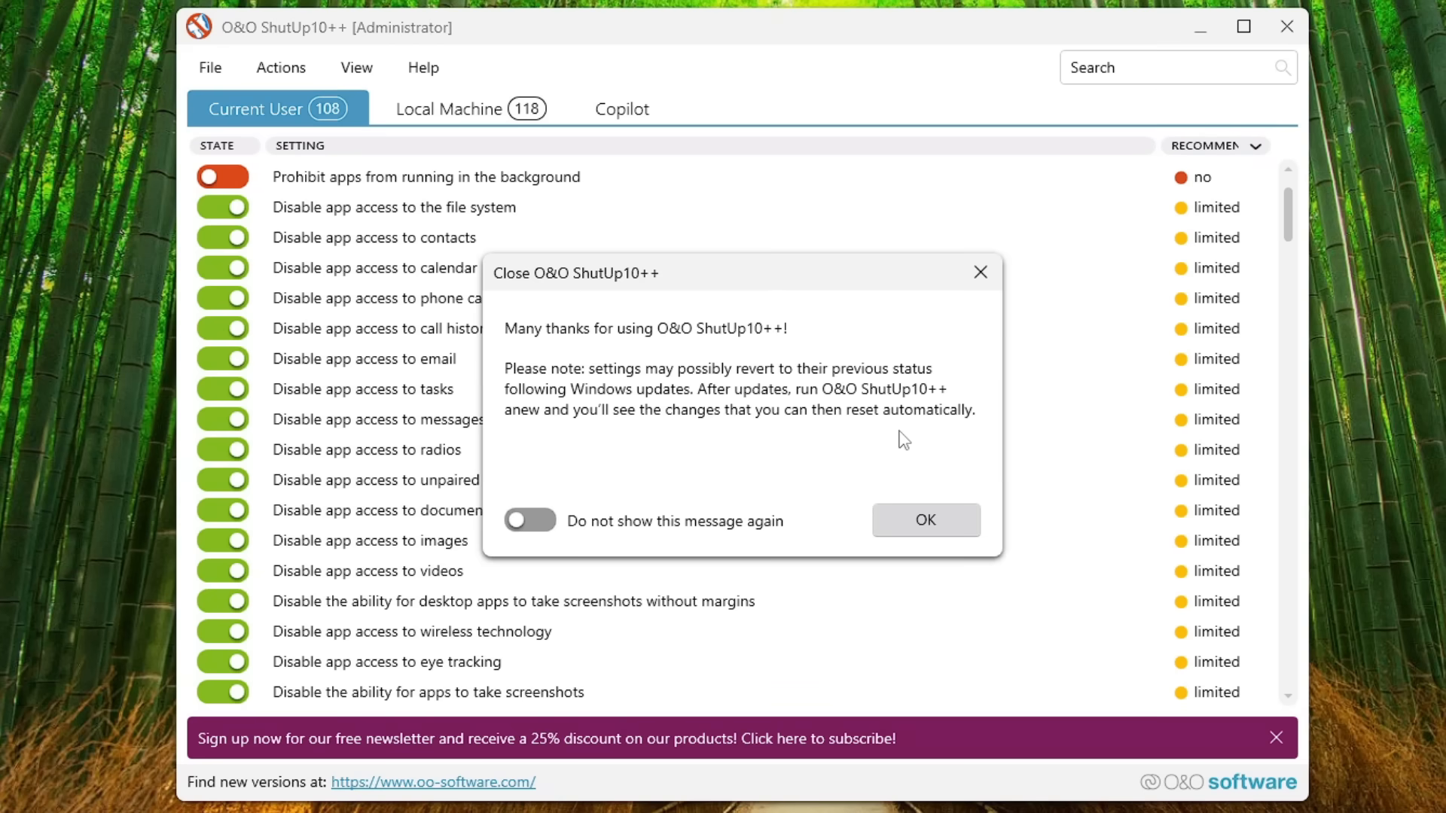
pyautogui.click(931, 521)
pyautogui.click(930, 520)
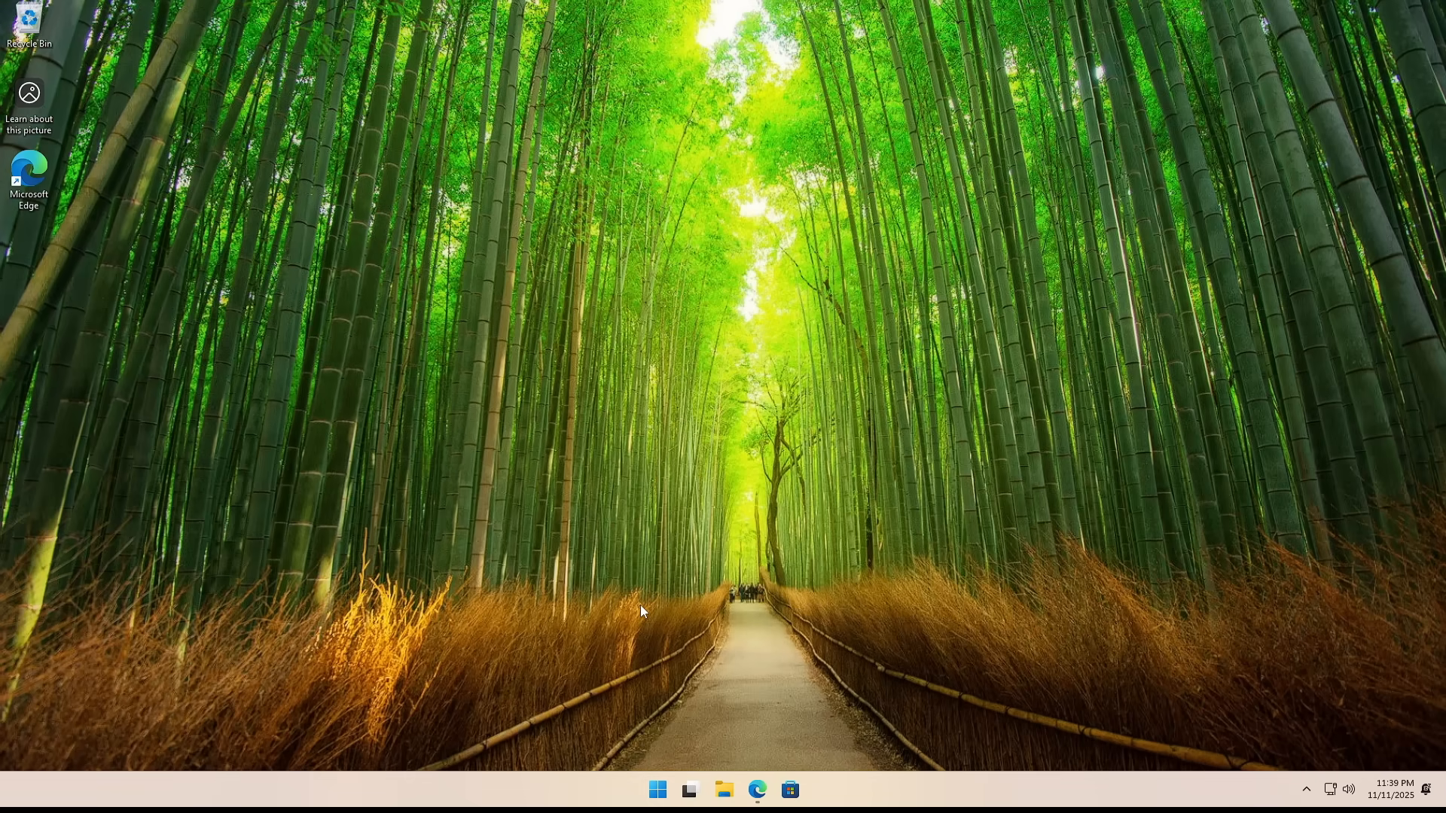
pyautogui.click(657, 789)
pyautogui.click(911, 738)
pyautogui.click(918, 709)
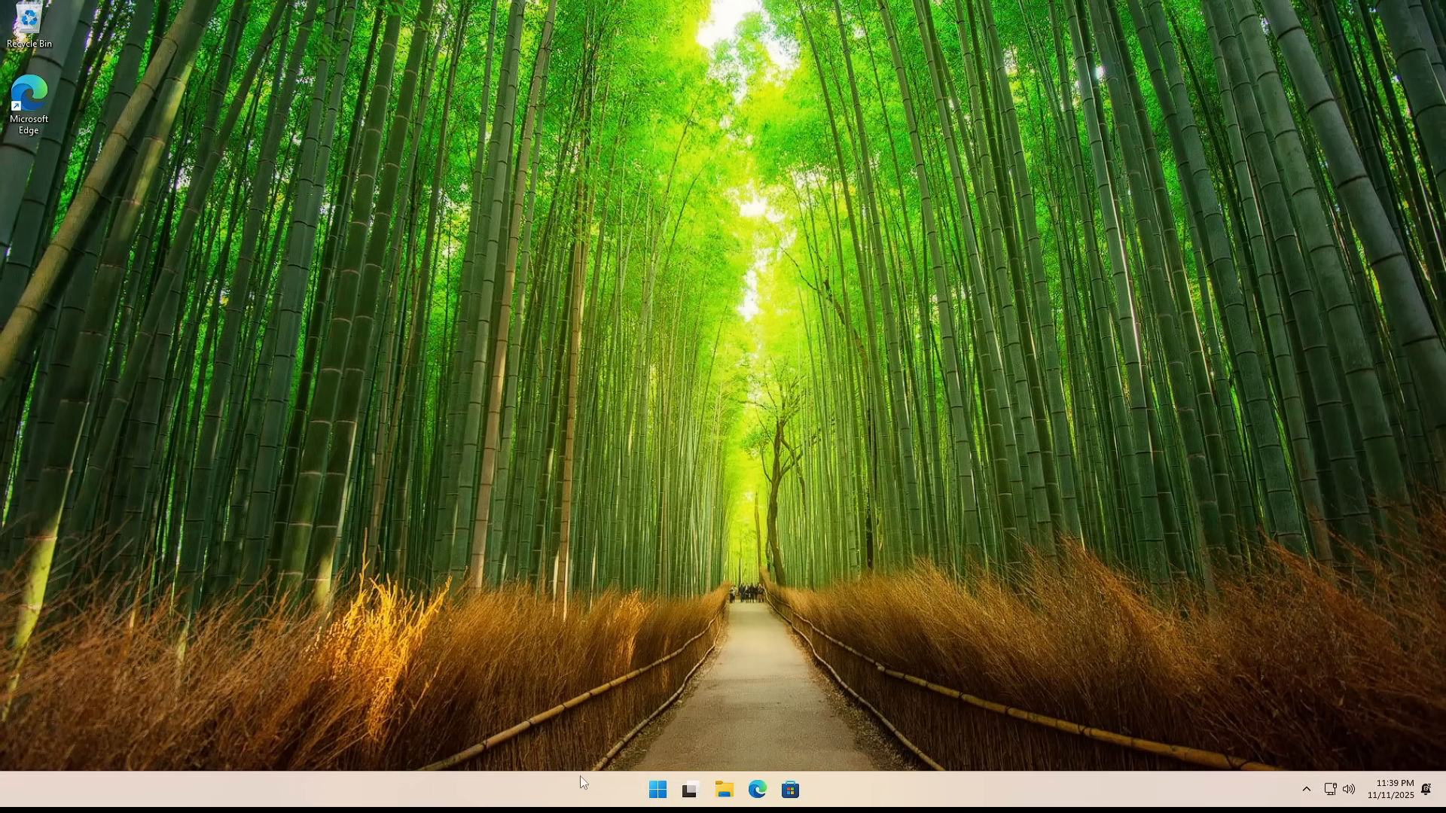
# Step: Open Task Manager after the restart and check the CPU performance figures for processes, threads and handles
pyautogui.rightClick(576, 789)
pyautogui.click(617, 728)
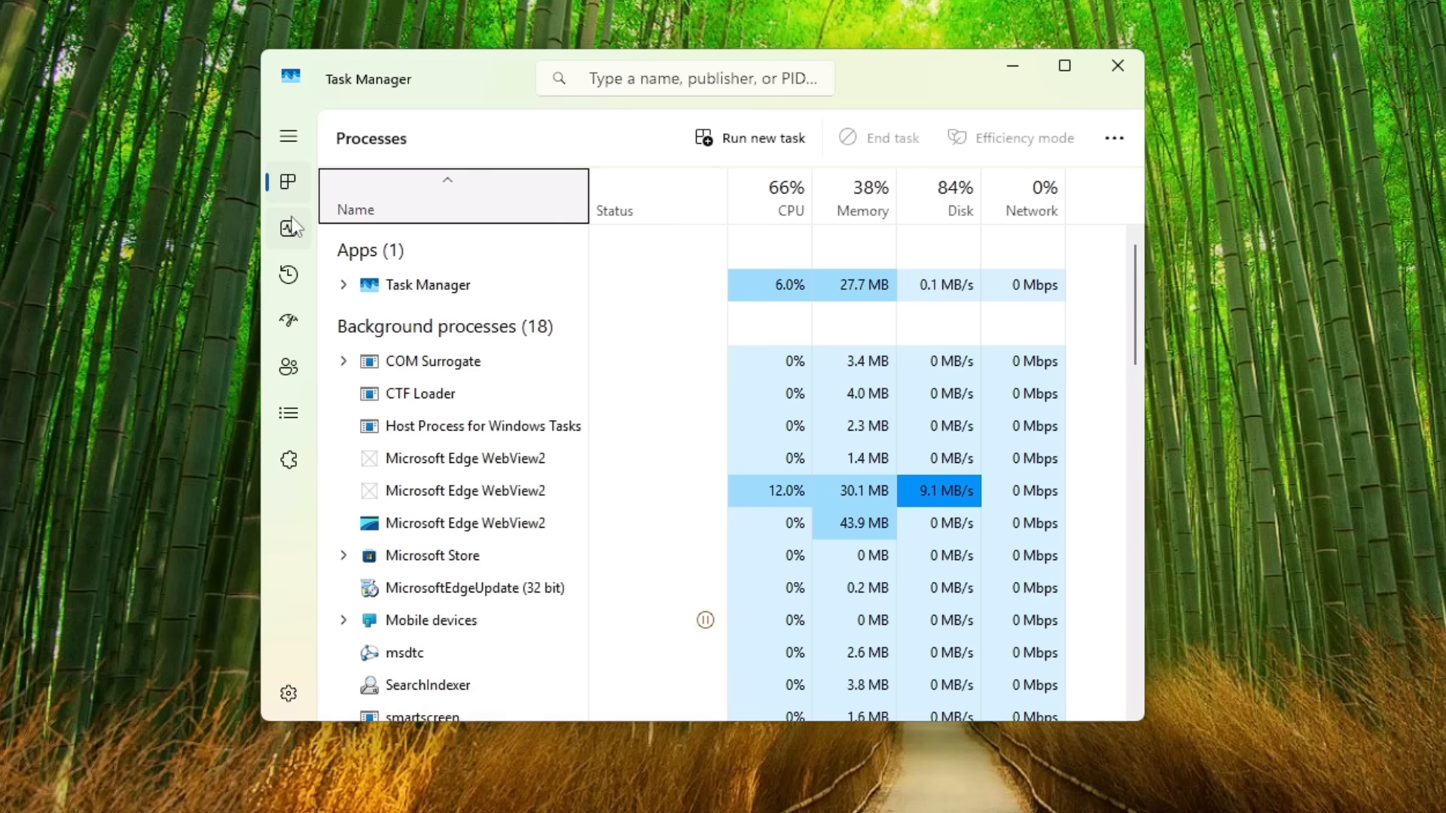
pyautogui.click(328, 284)
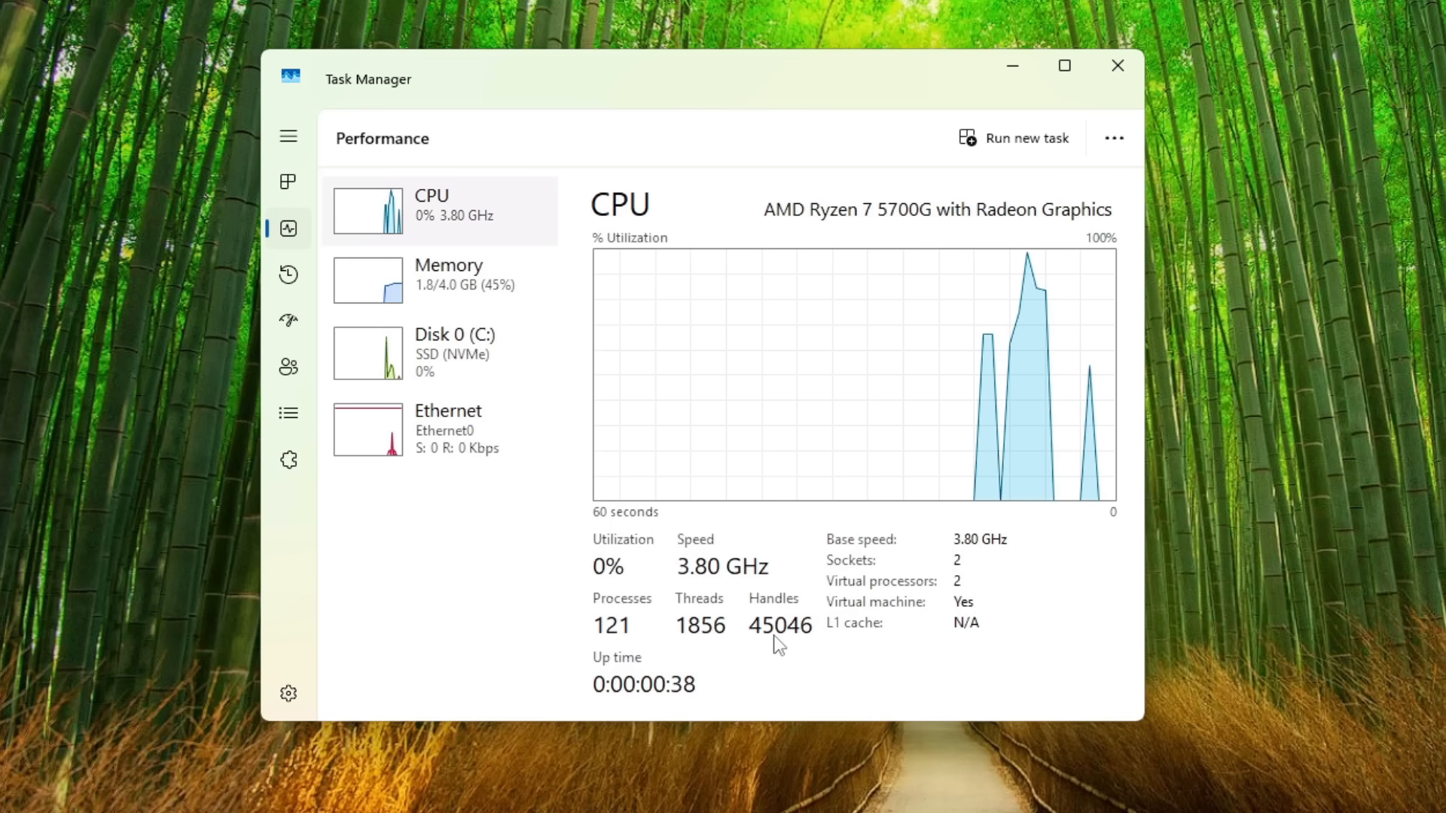
pyautogui.moveTo(801, 77); pyautogui.dragTo(879, 71)
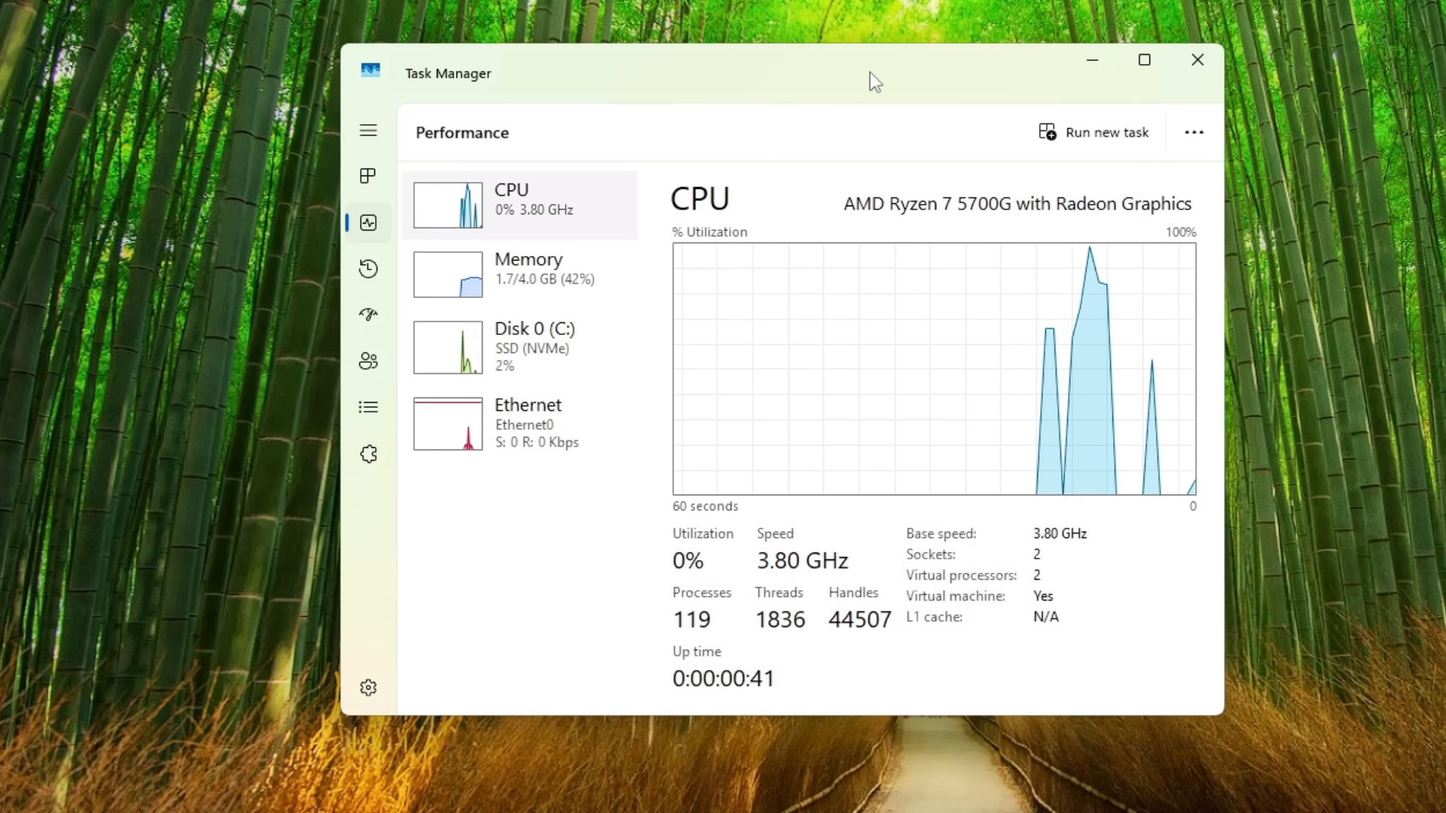